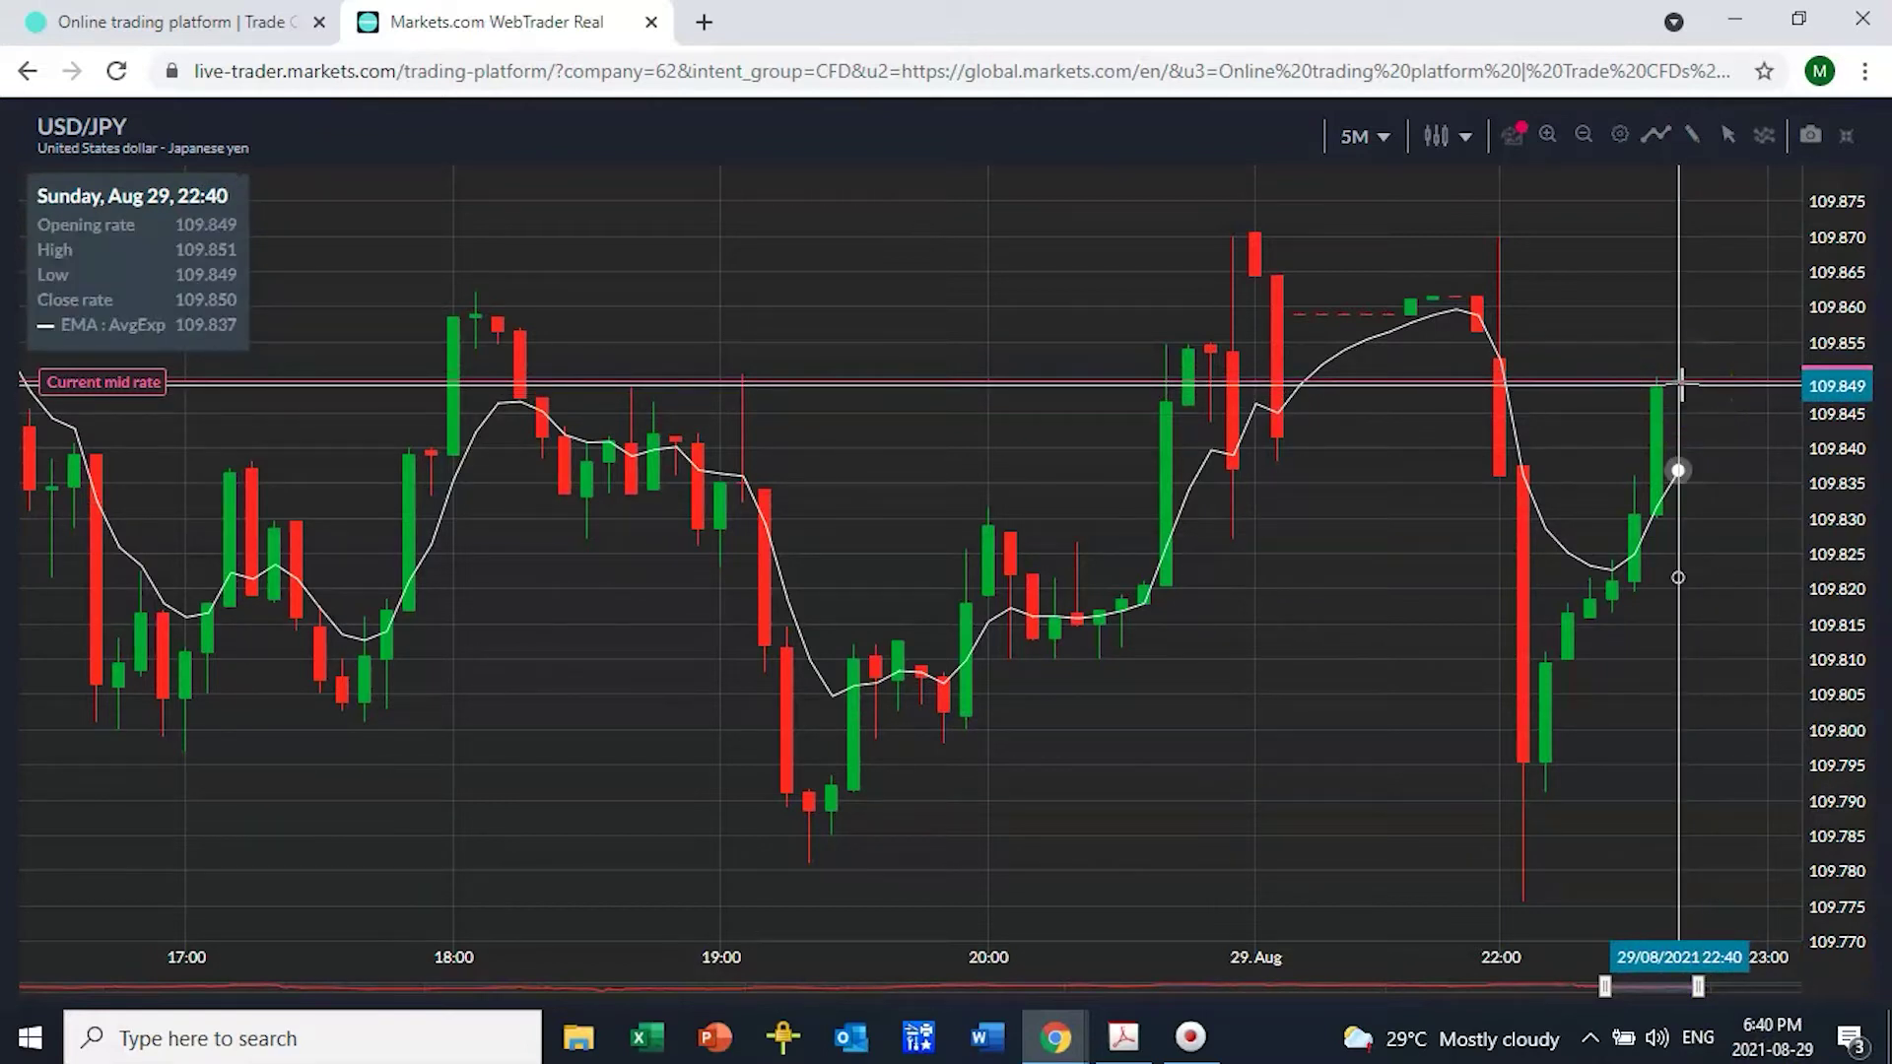
Step: Examine the 22:35 and 22:40 candles on the five-minute USD/JPY chart, following their price movement
click(1645, 419)
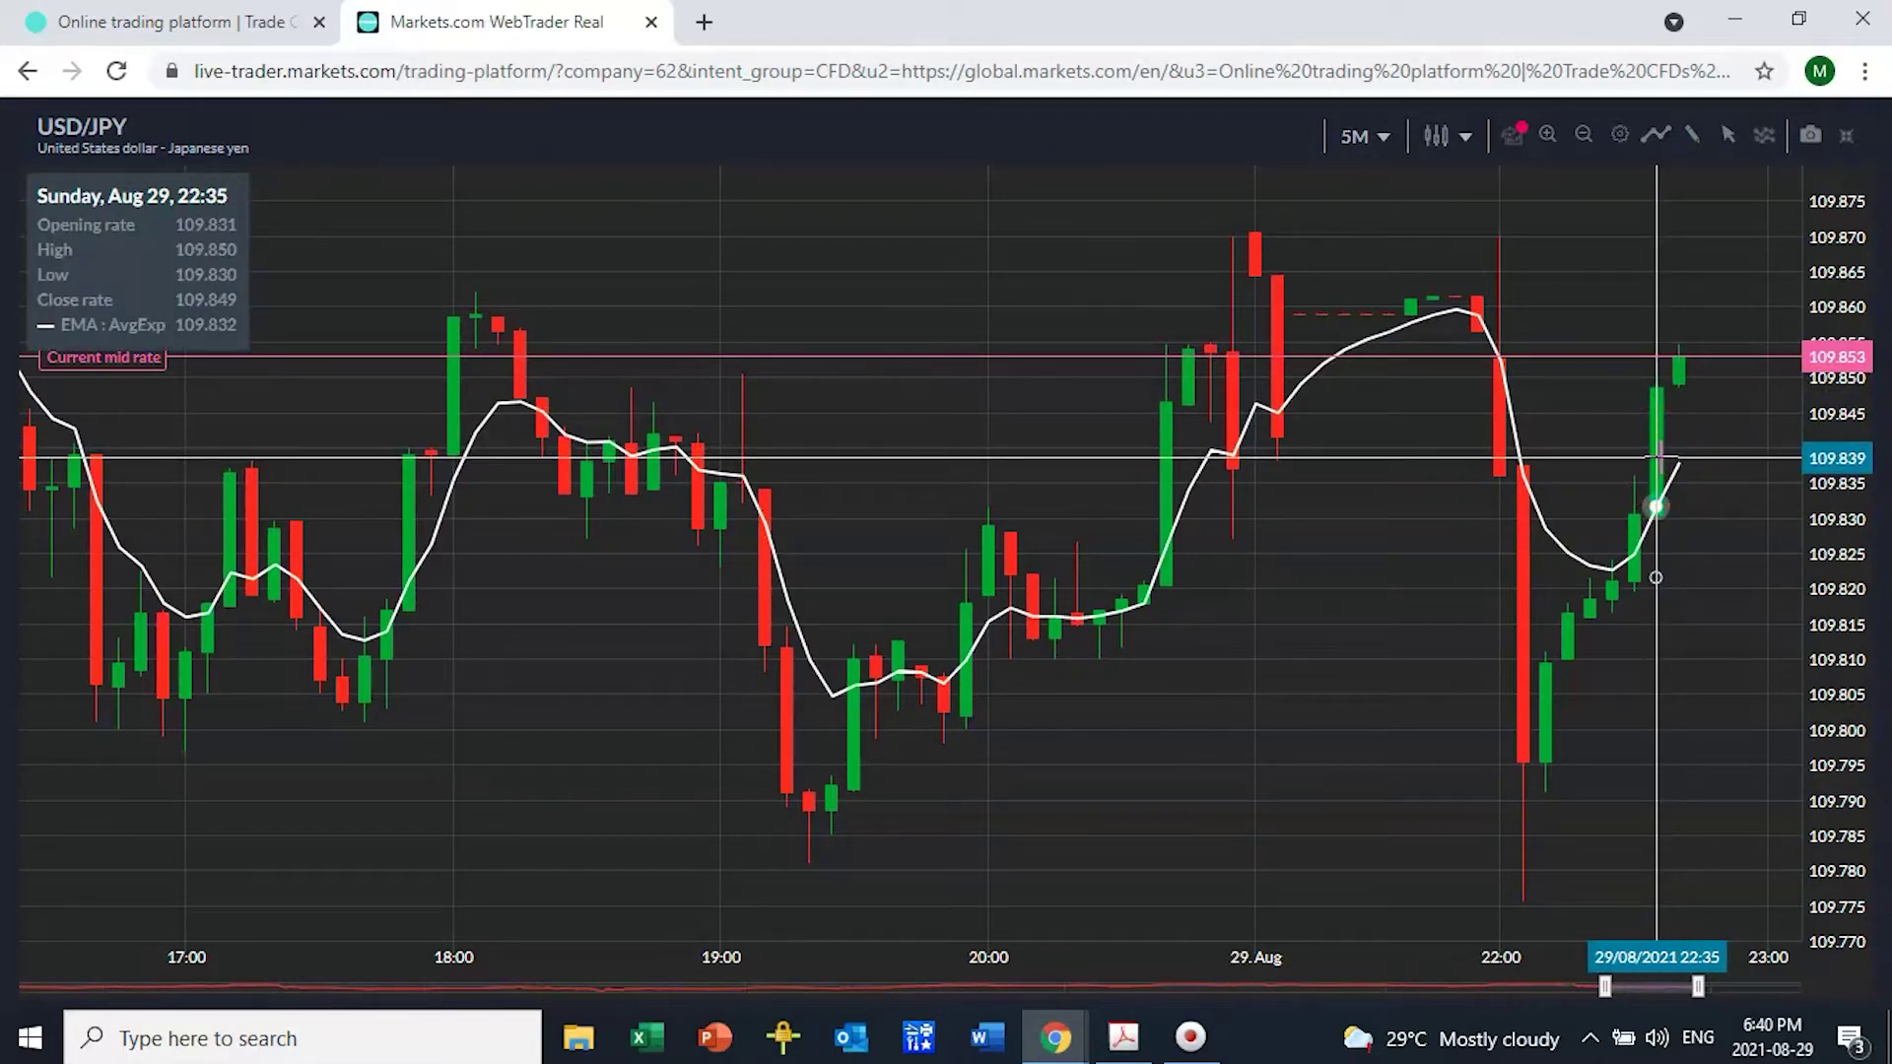
click(1658, 613)
click(1656, 534)
click(1656, 453)
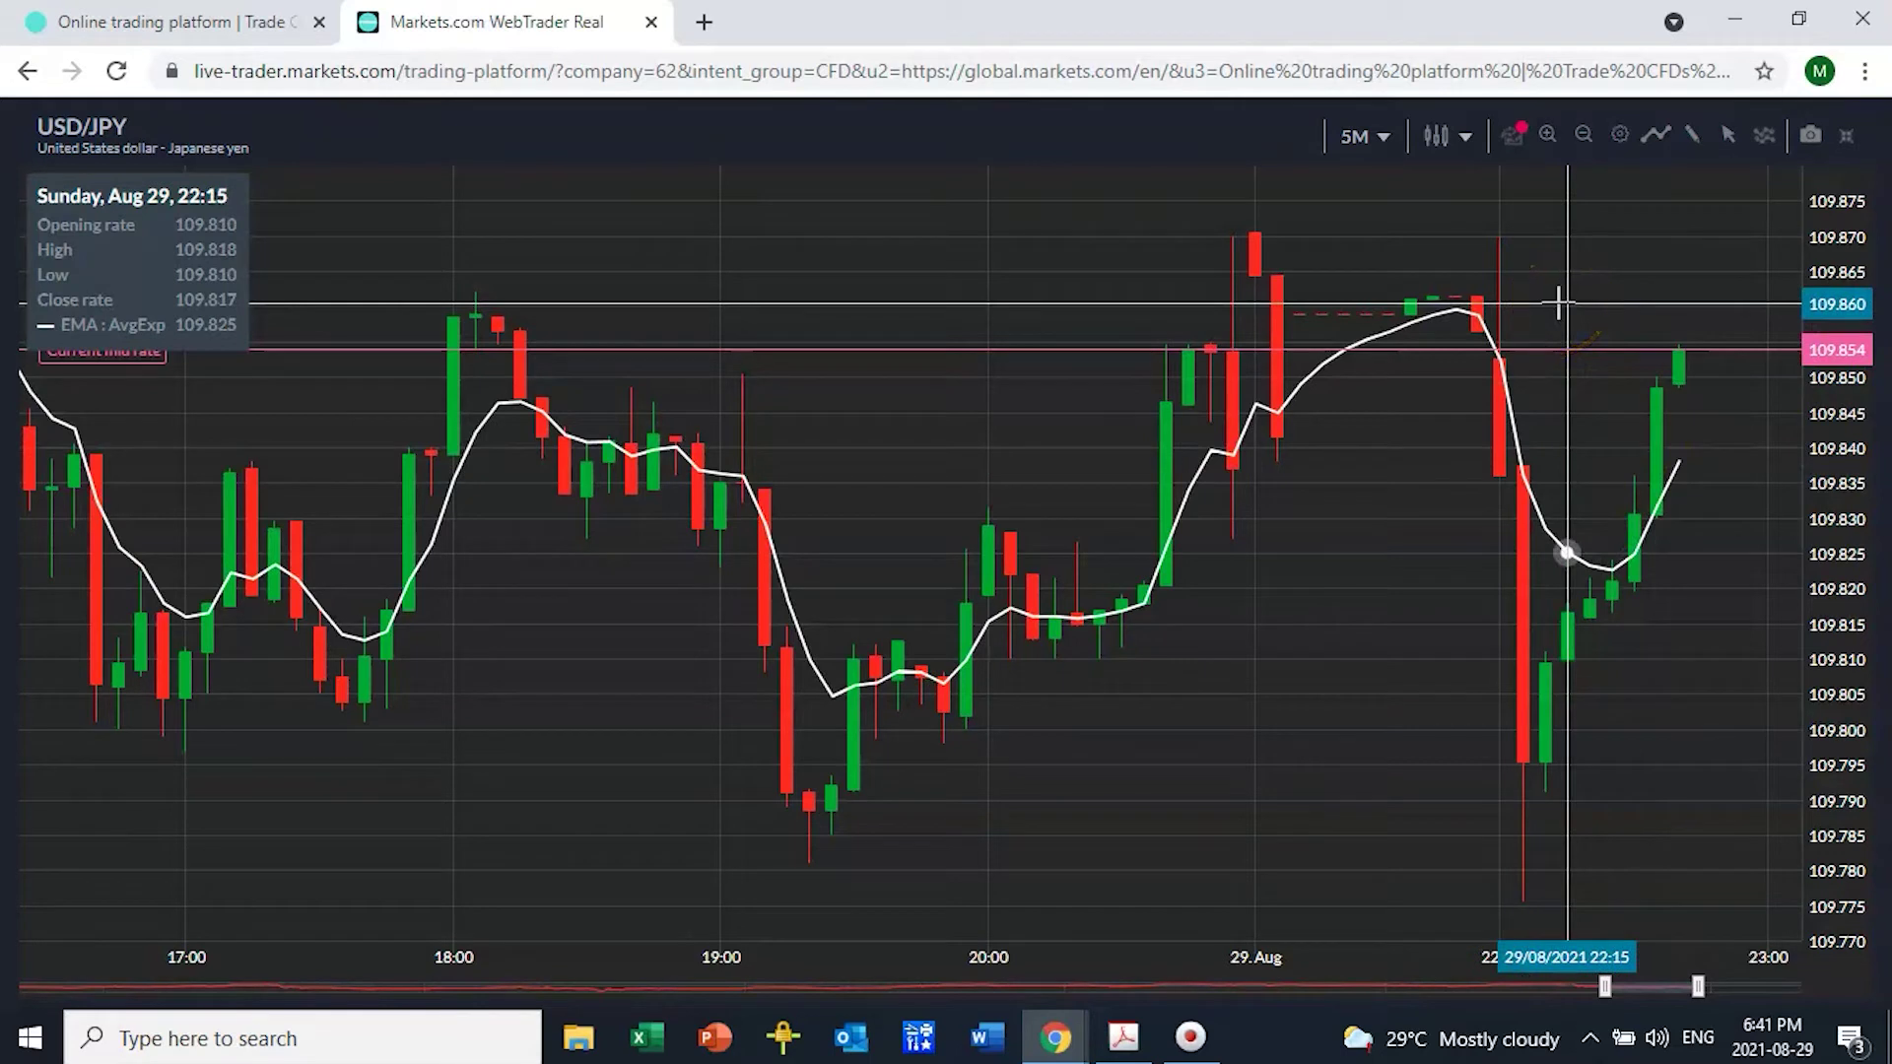
click(1680, 371)
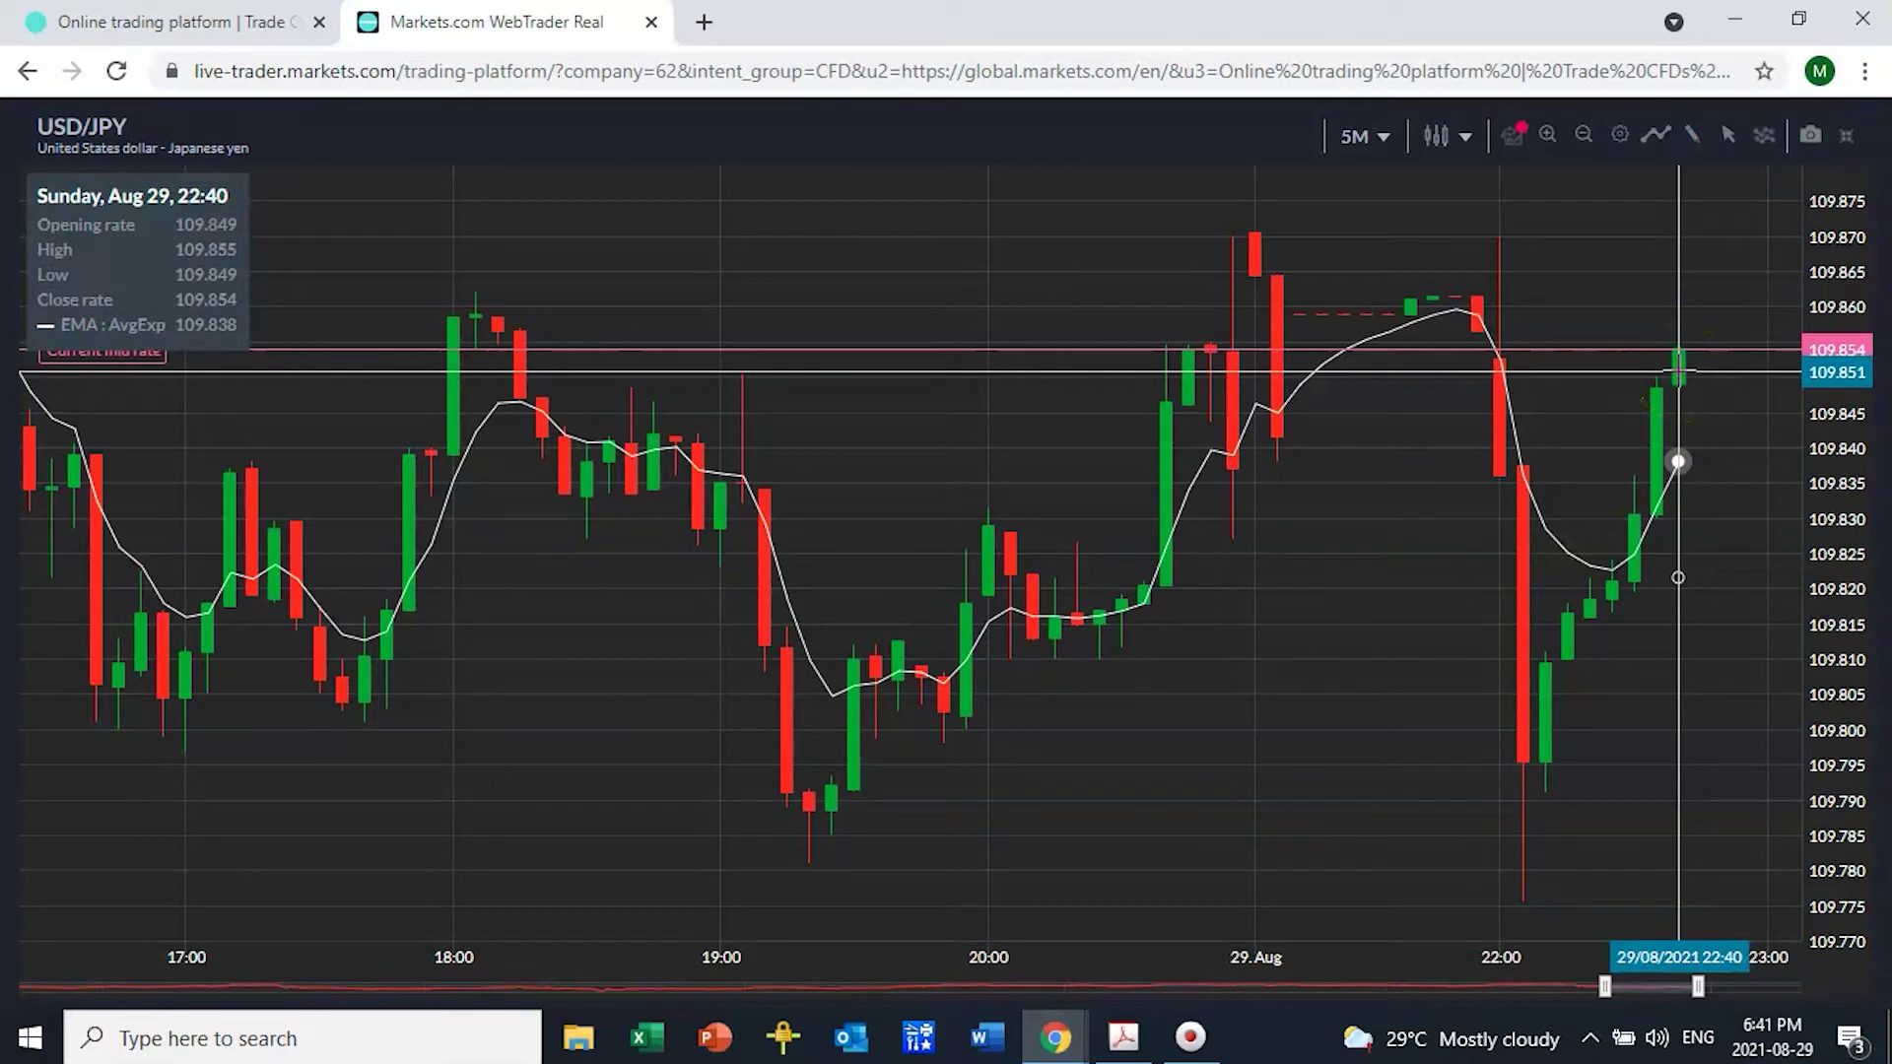
click(1672, 425)
mouse_move(1672, 426)
mouse_down()
mouse_move(1617, 528)
mouse_move(1675, 349)
mouse_move(1676, 369)
mouse_up()
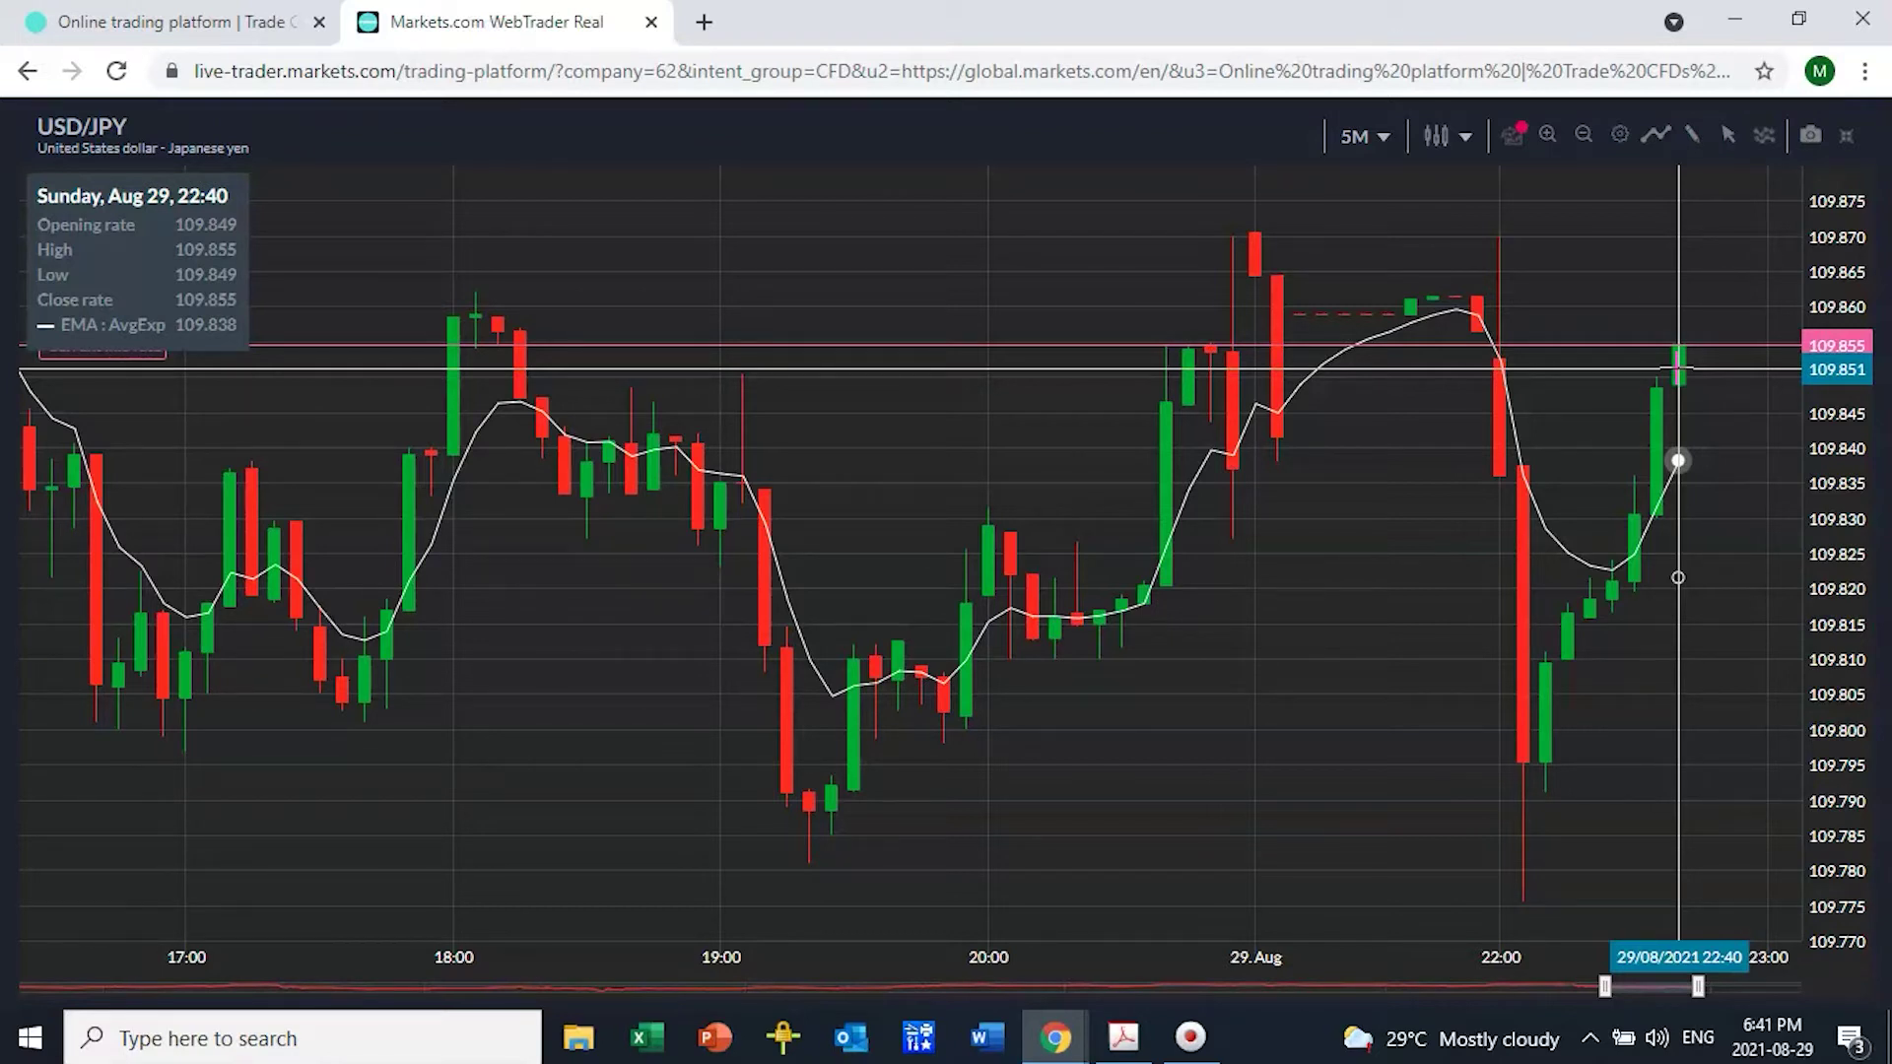
Step: Follow the five-minute candles from the 22:05 drop through 22:30 and compare them with the earlier Aug 27 price action
click(1512, 506)
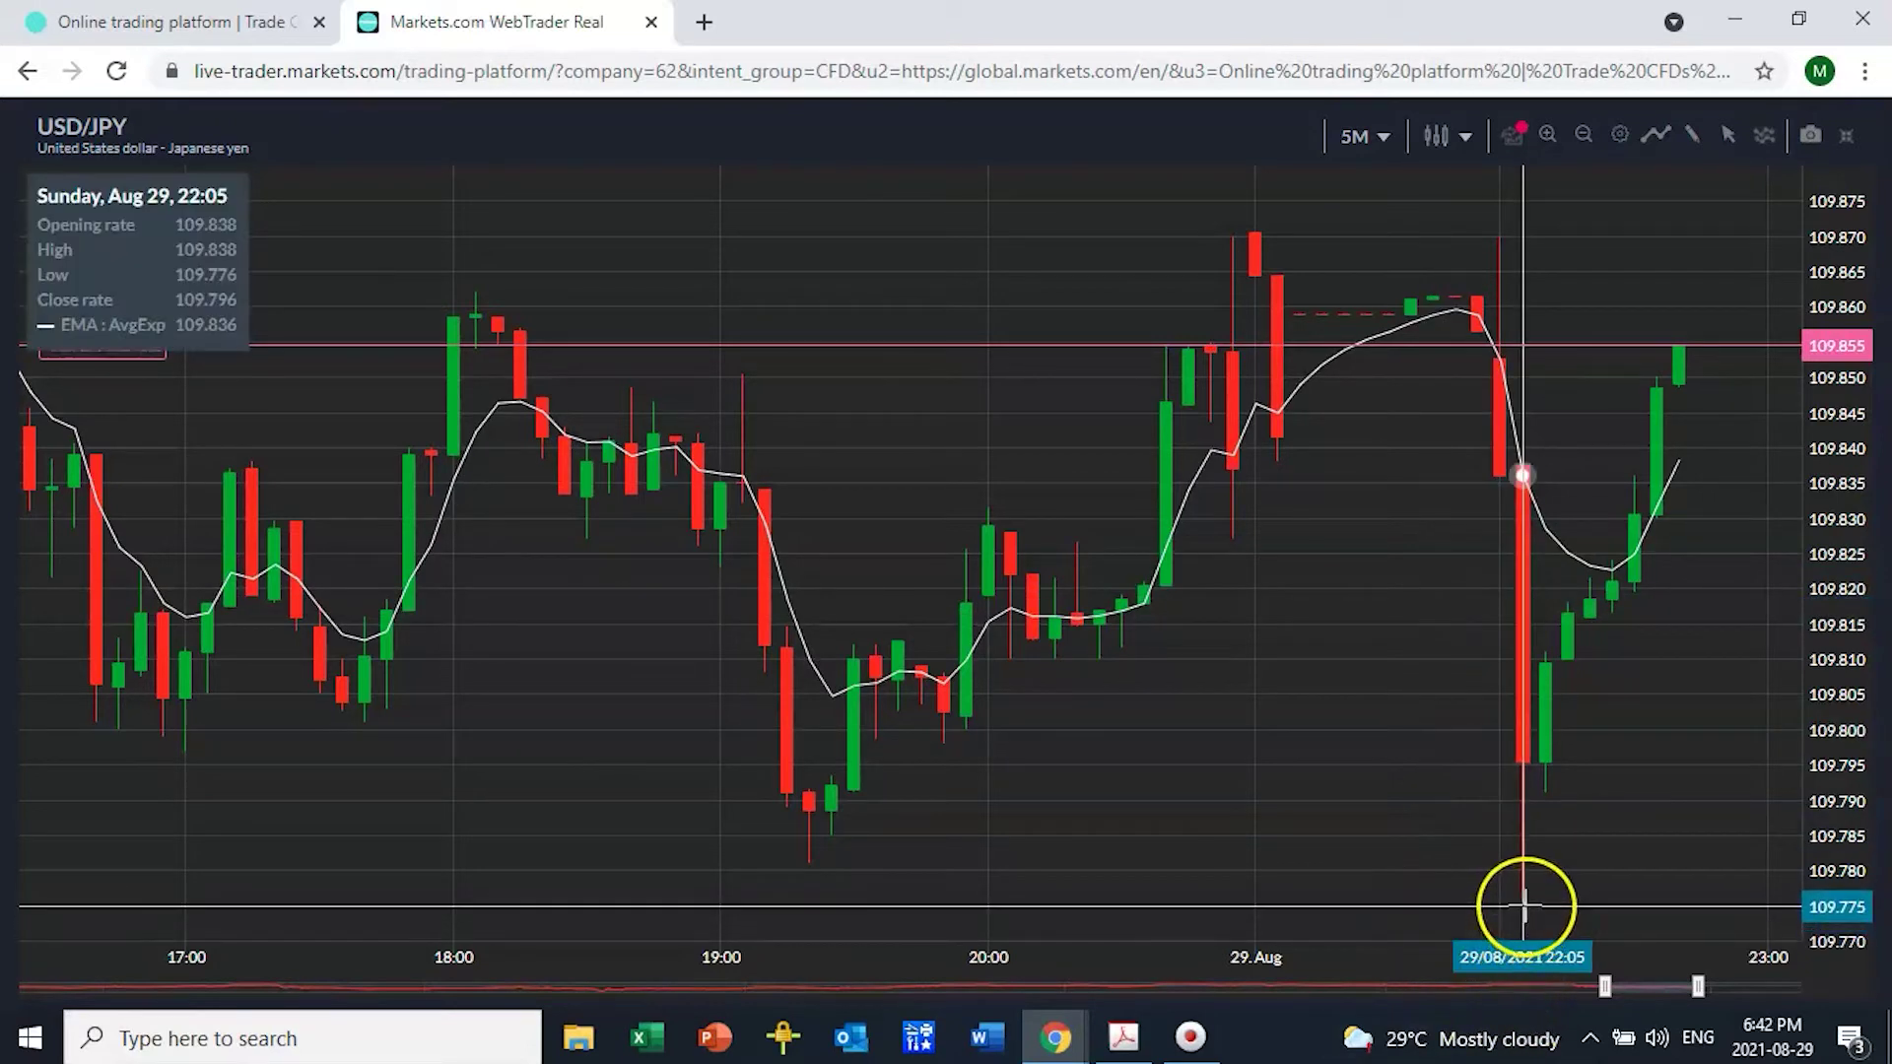
key(Right)
key(Right)
key(Right)
key(Right)
key(Right)
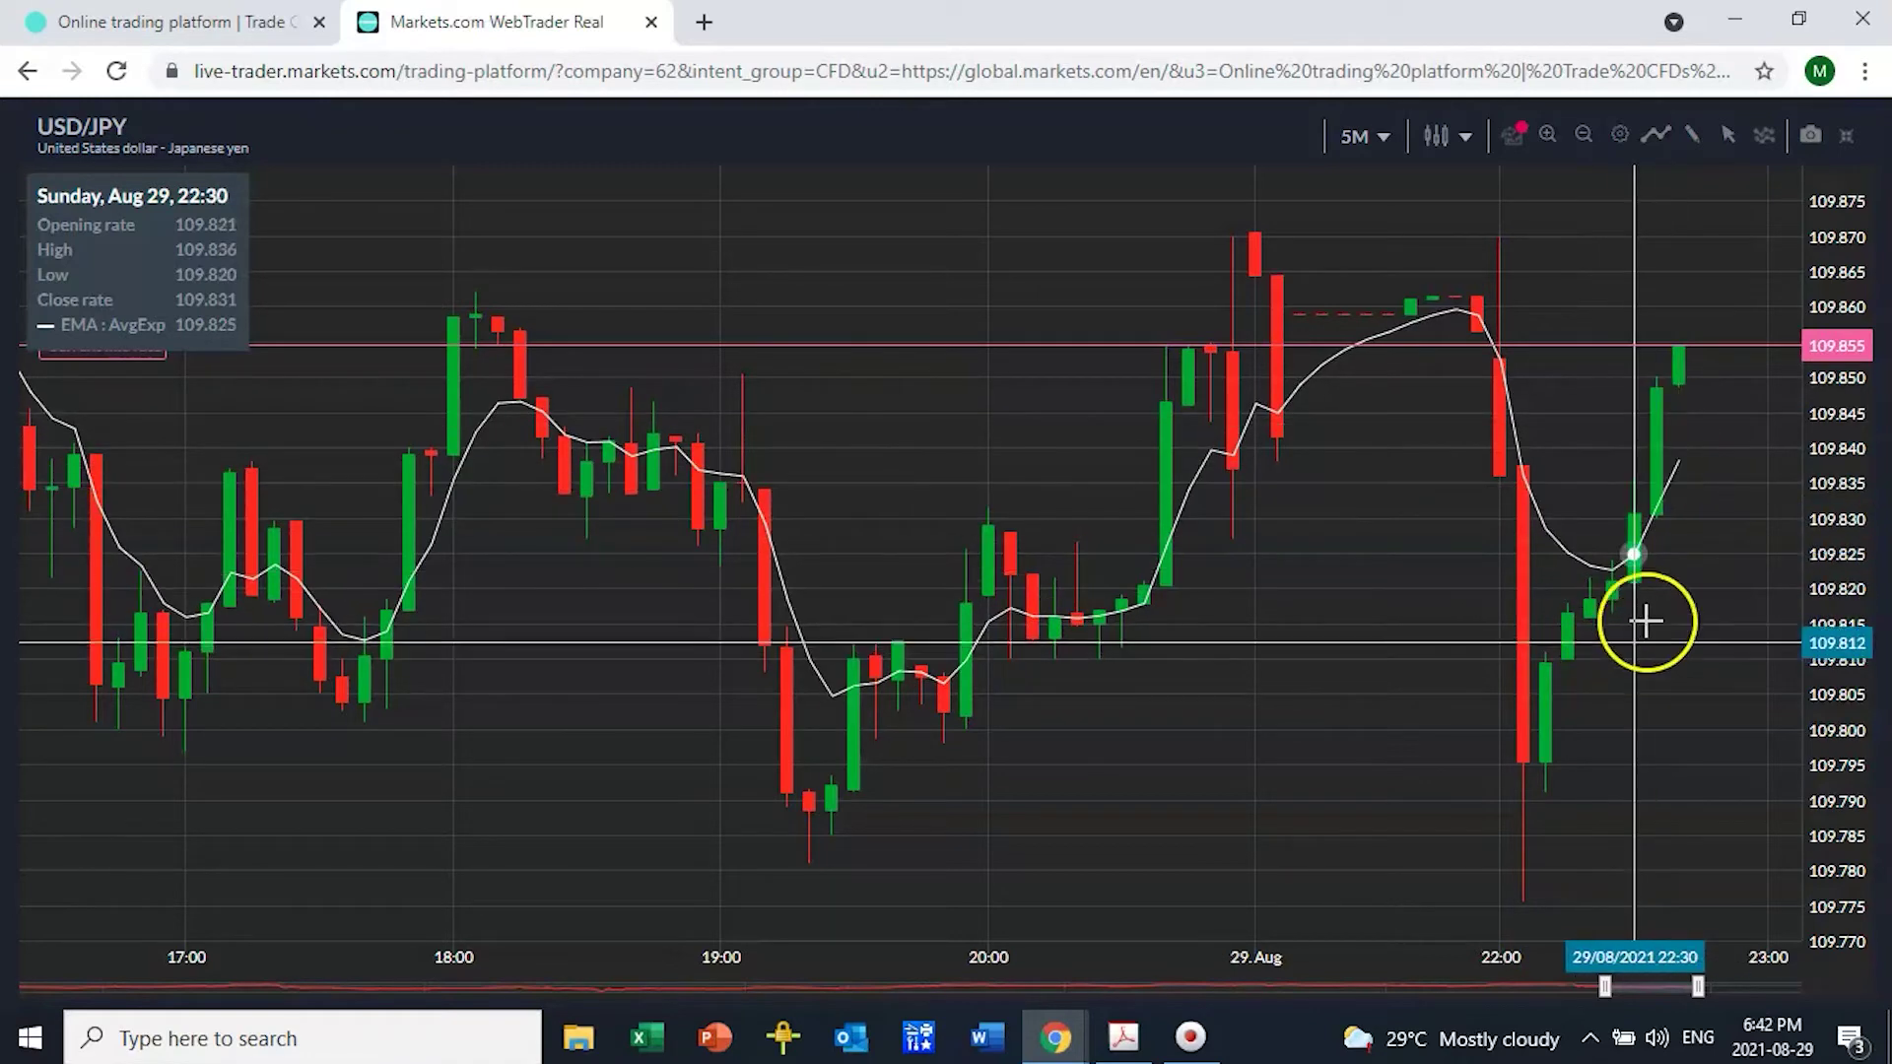
scroll(1336, 591, down, 2)
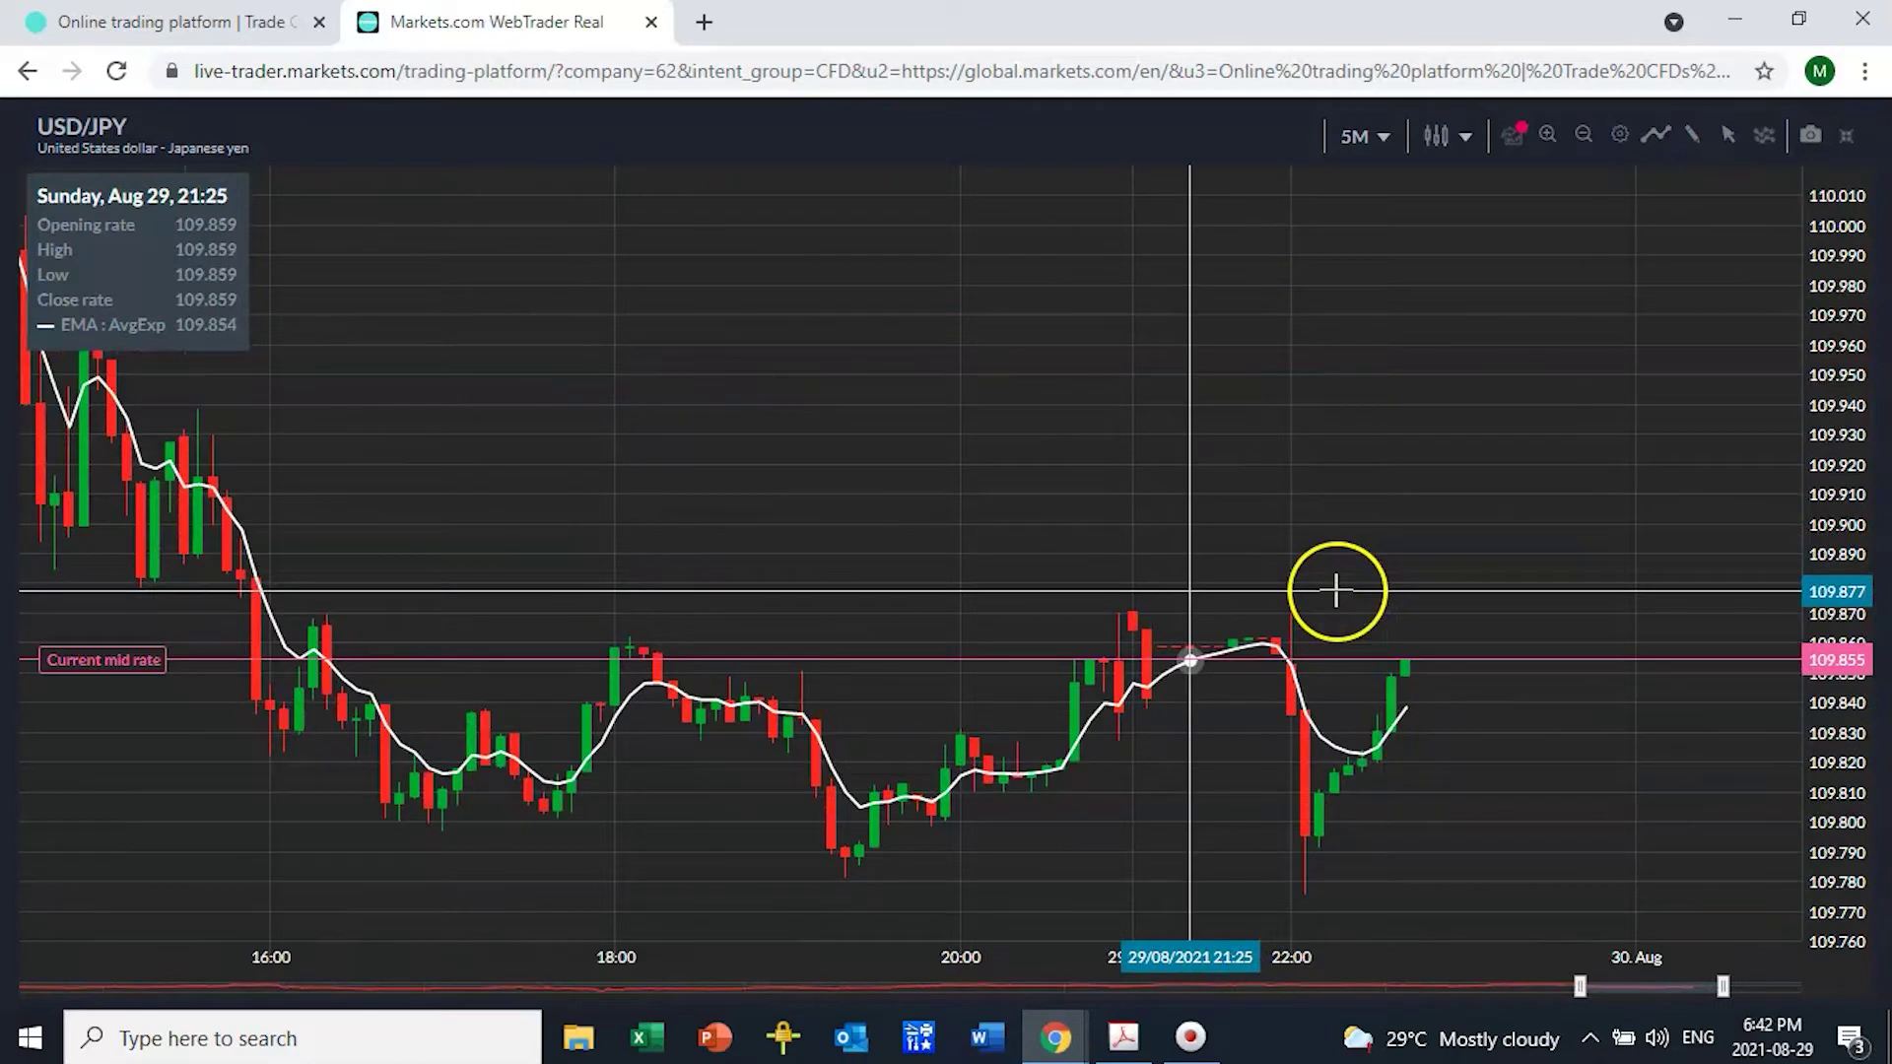
scroll(1337, 591, down, 3)
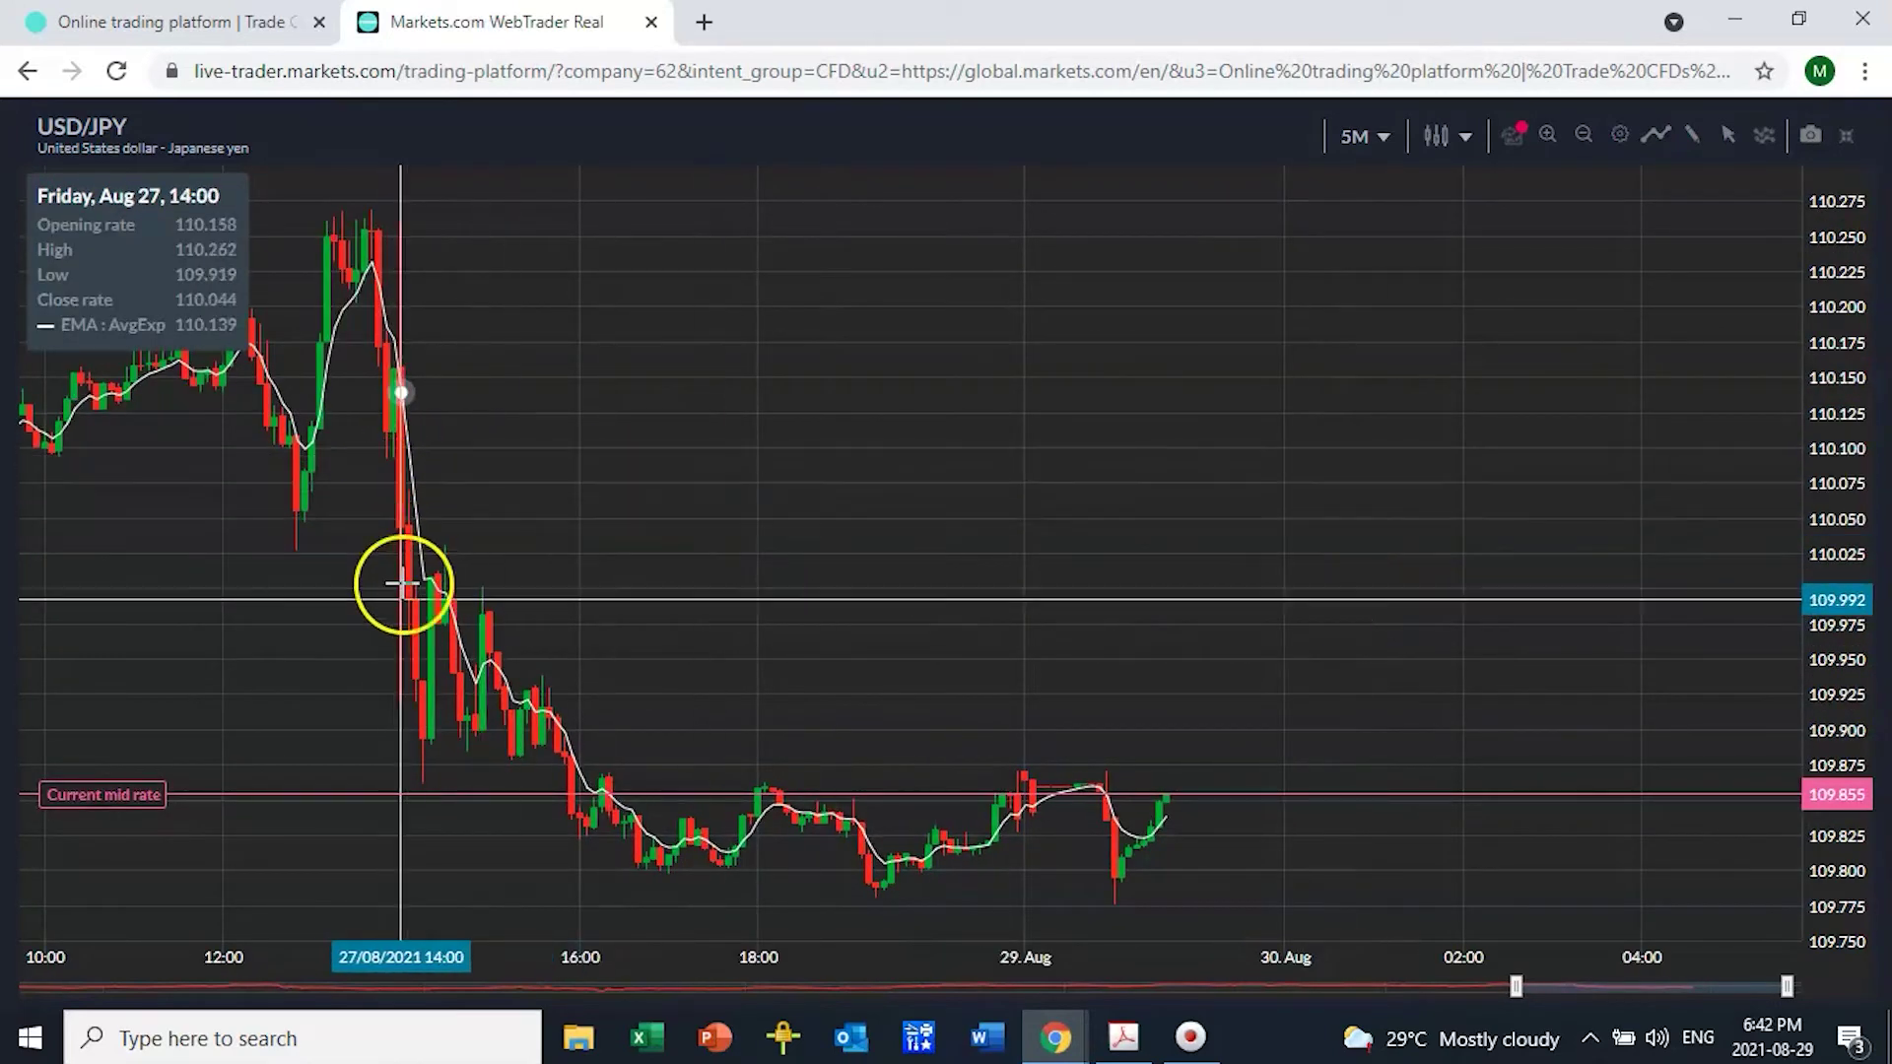
scroll(748, 582, up, 3)
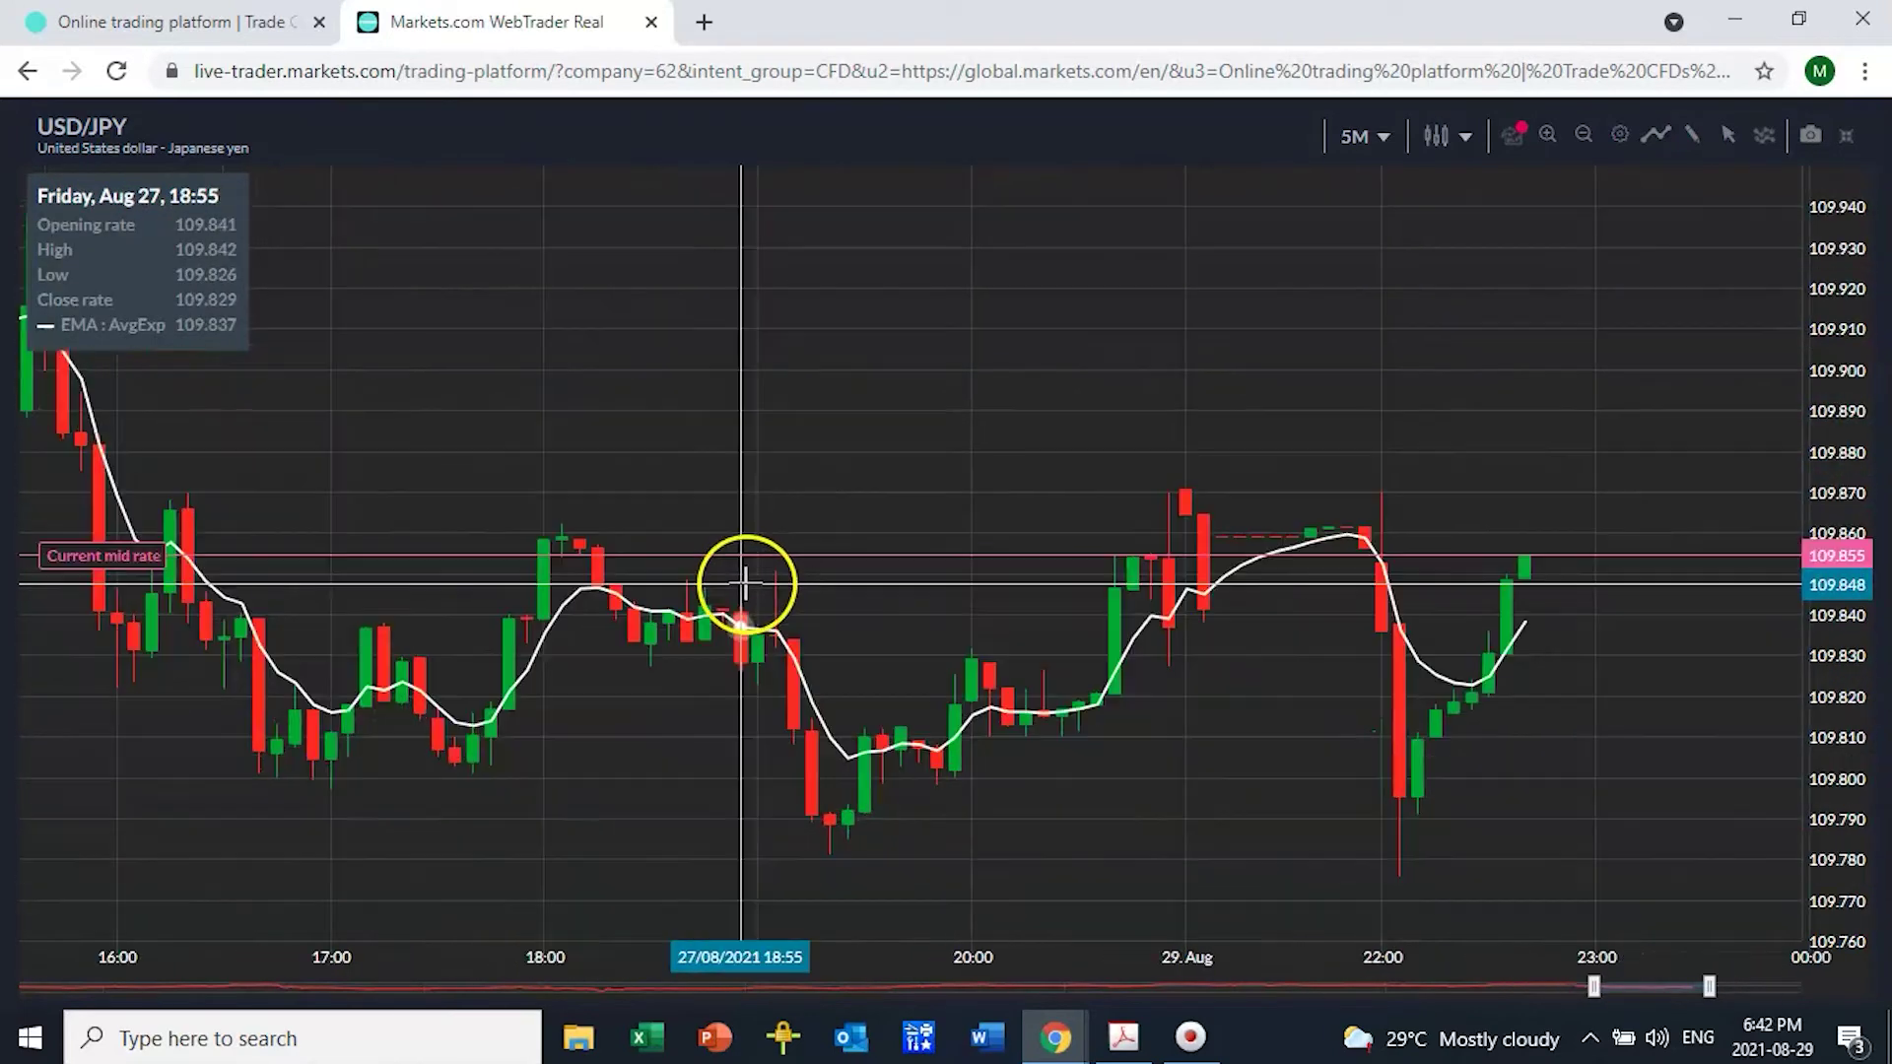
Step: Switch the USD/JPY chart to the 1D timeframe and examine the Aug 30 daily candle up close
click(1384, 147)
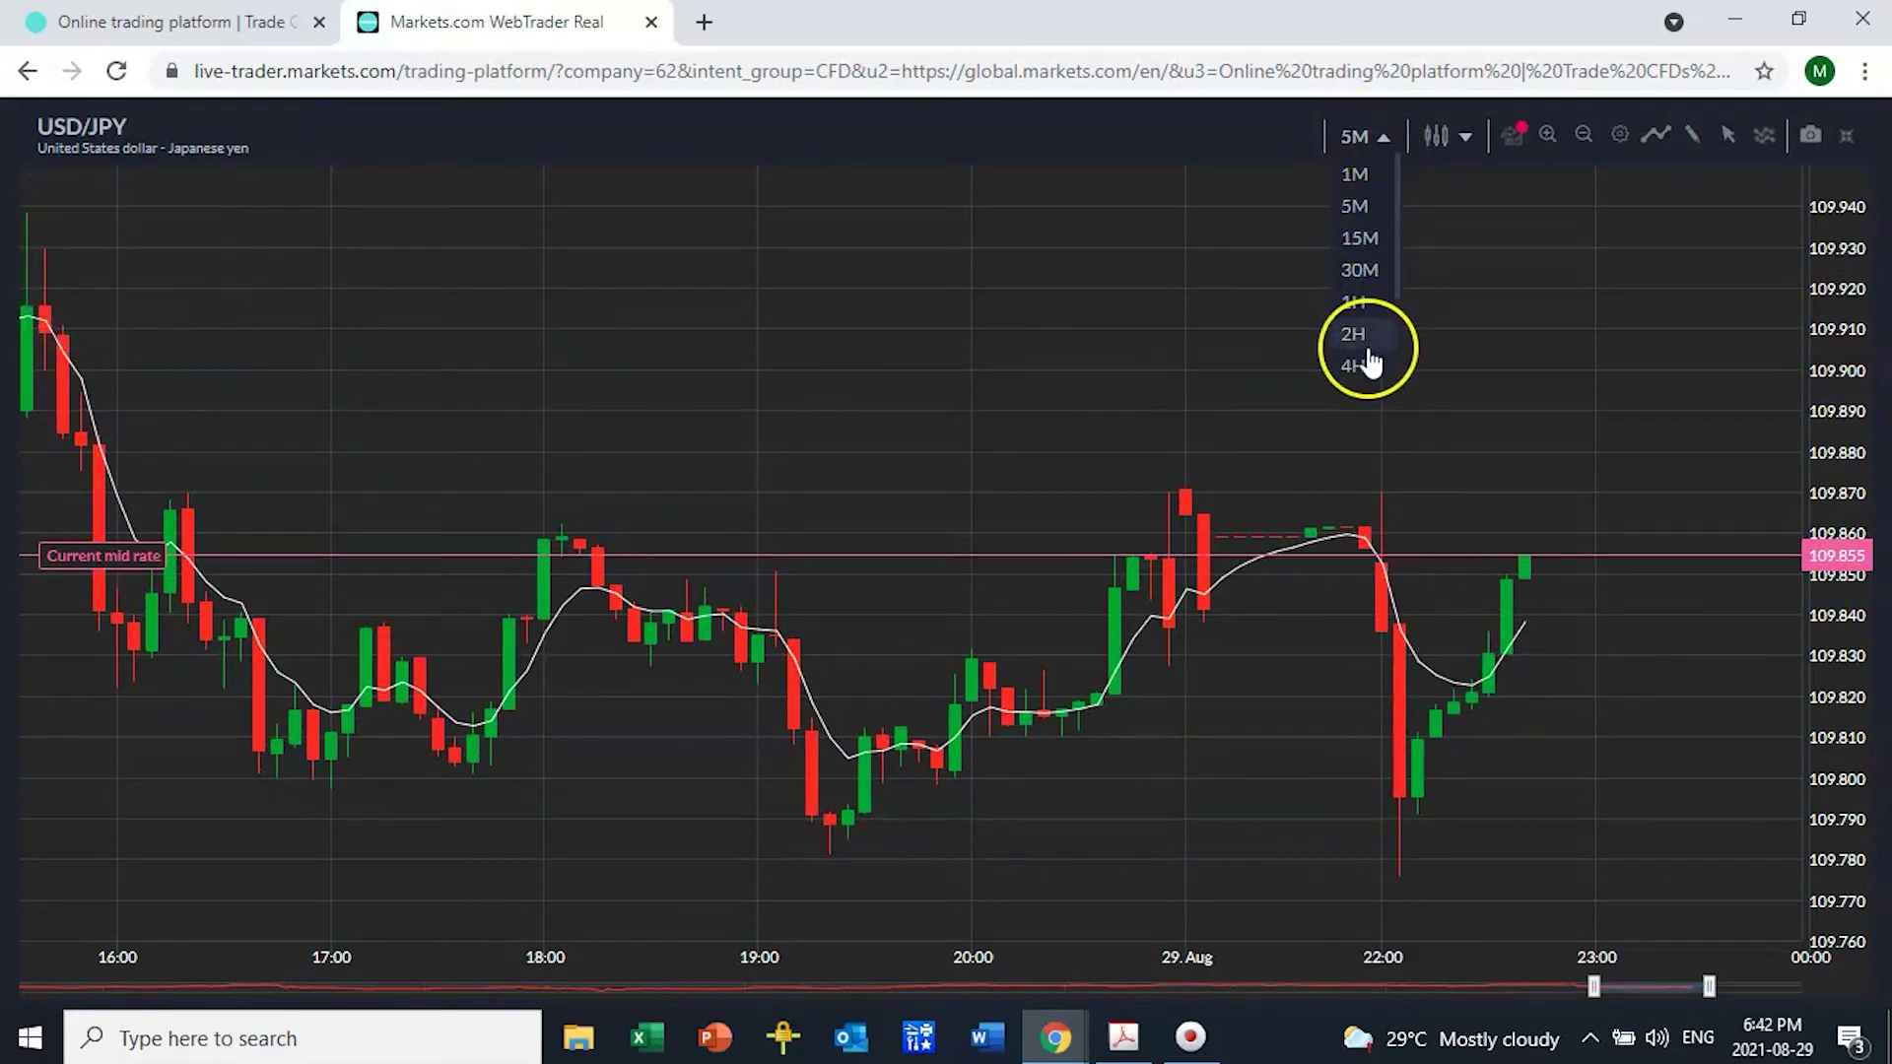
scroll(1364, 363, down, 2)
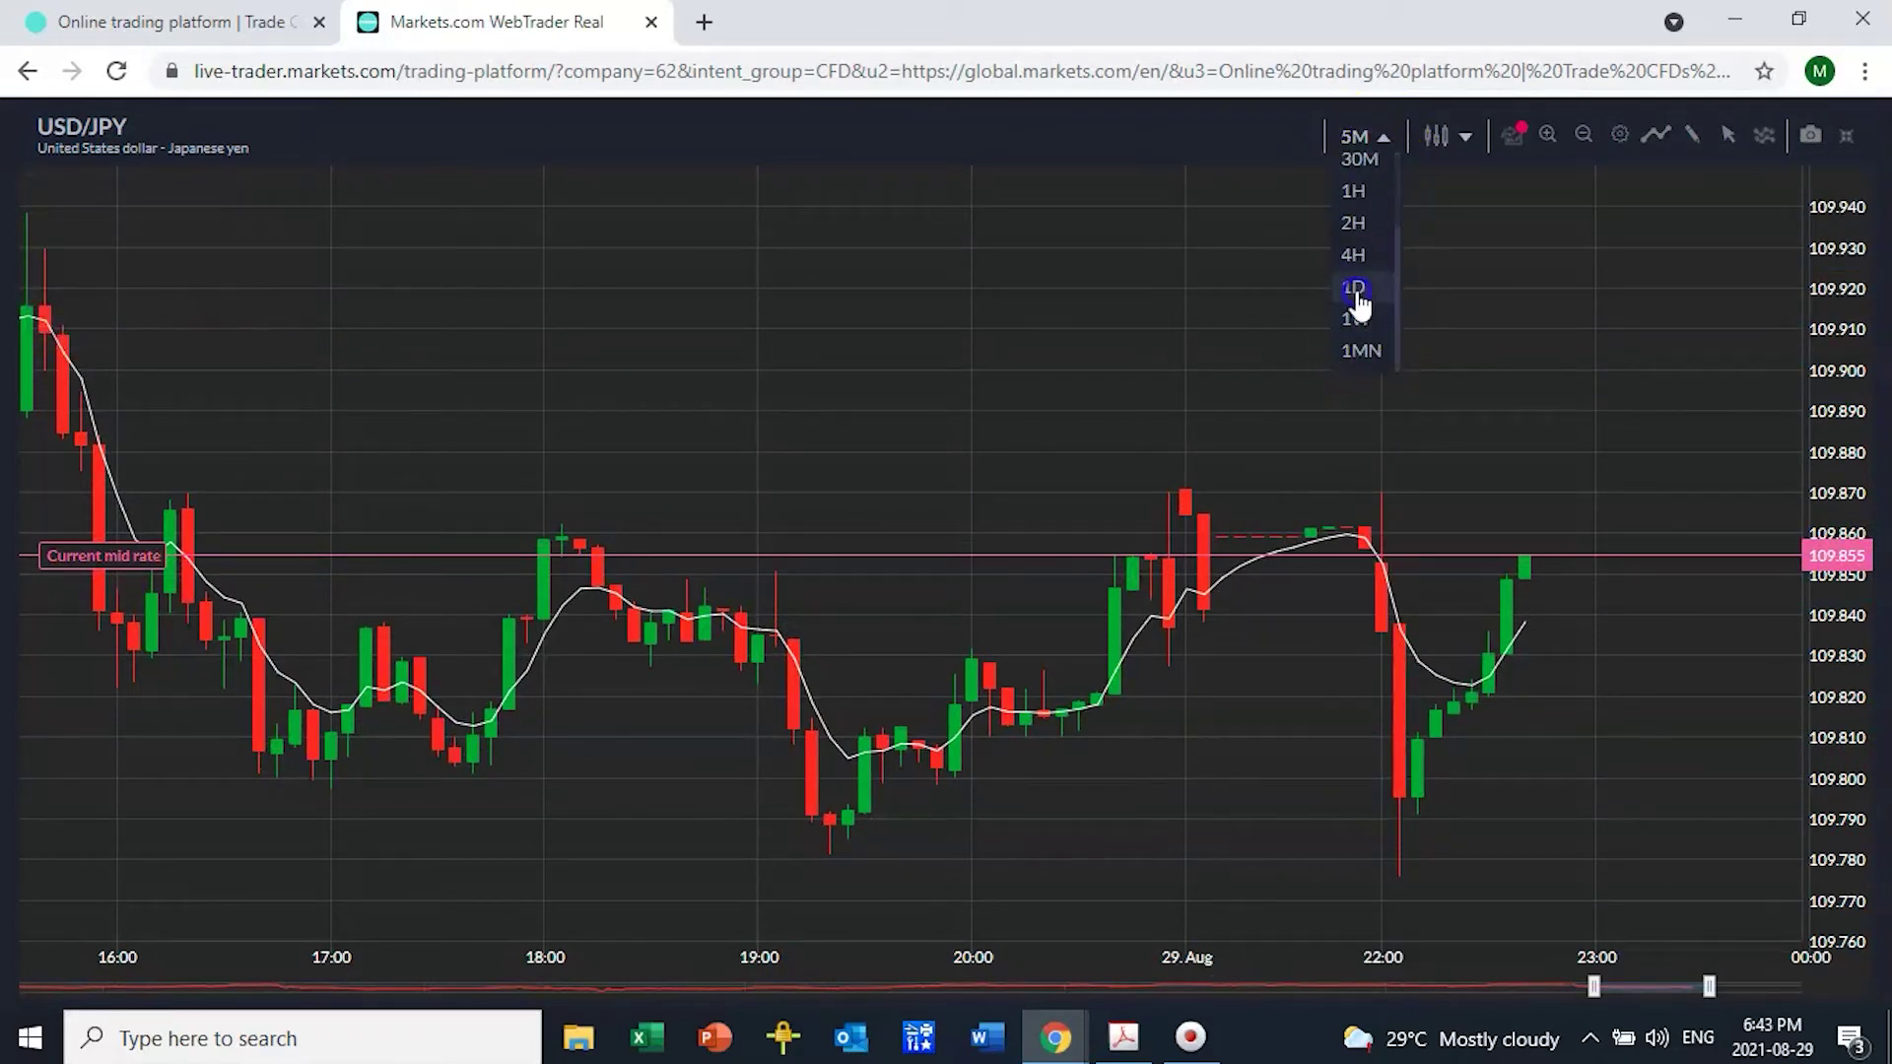
click(1357, 296)
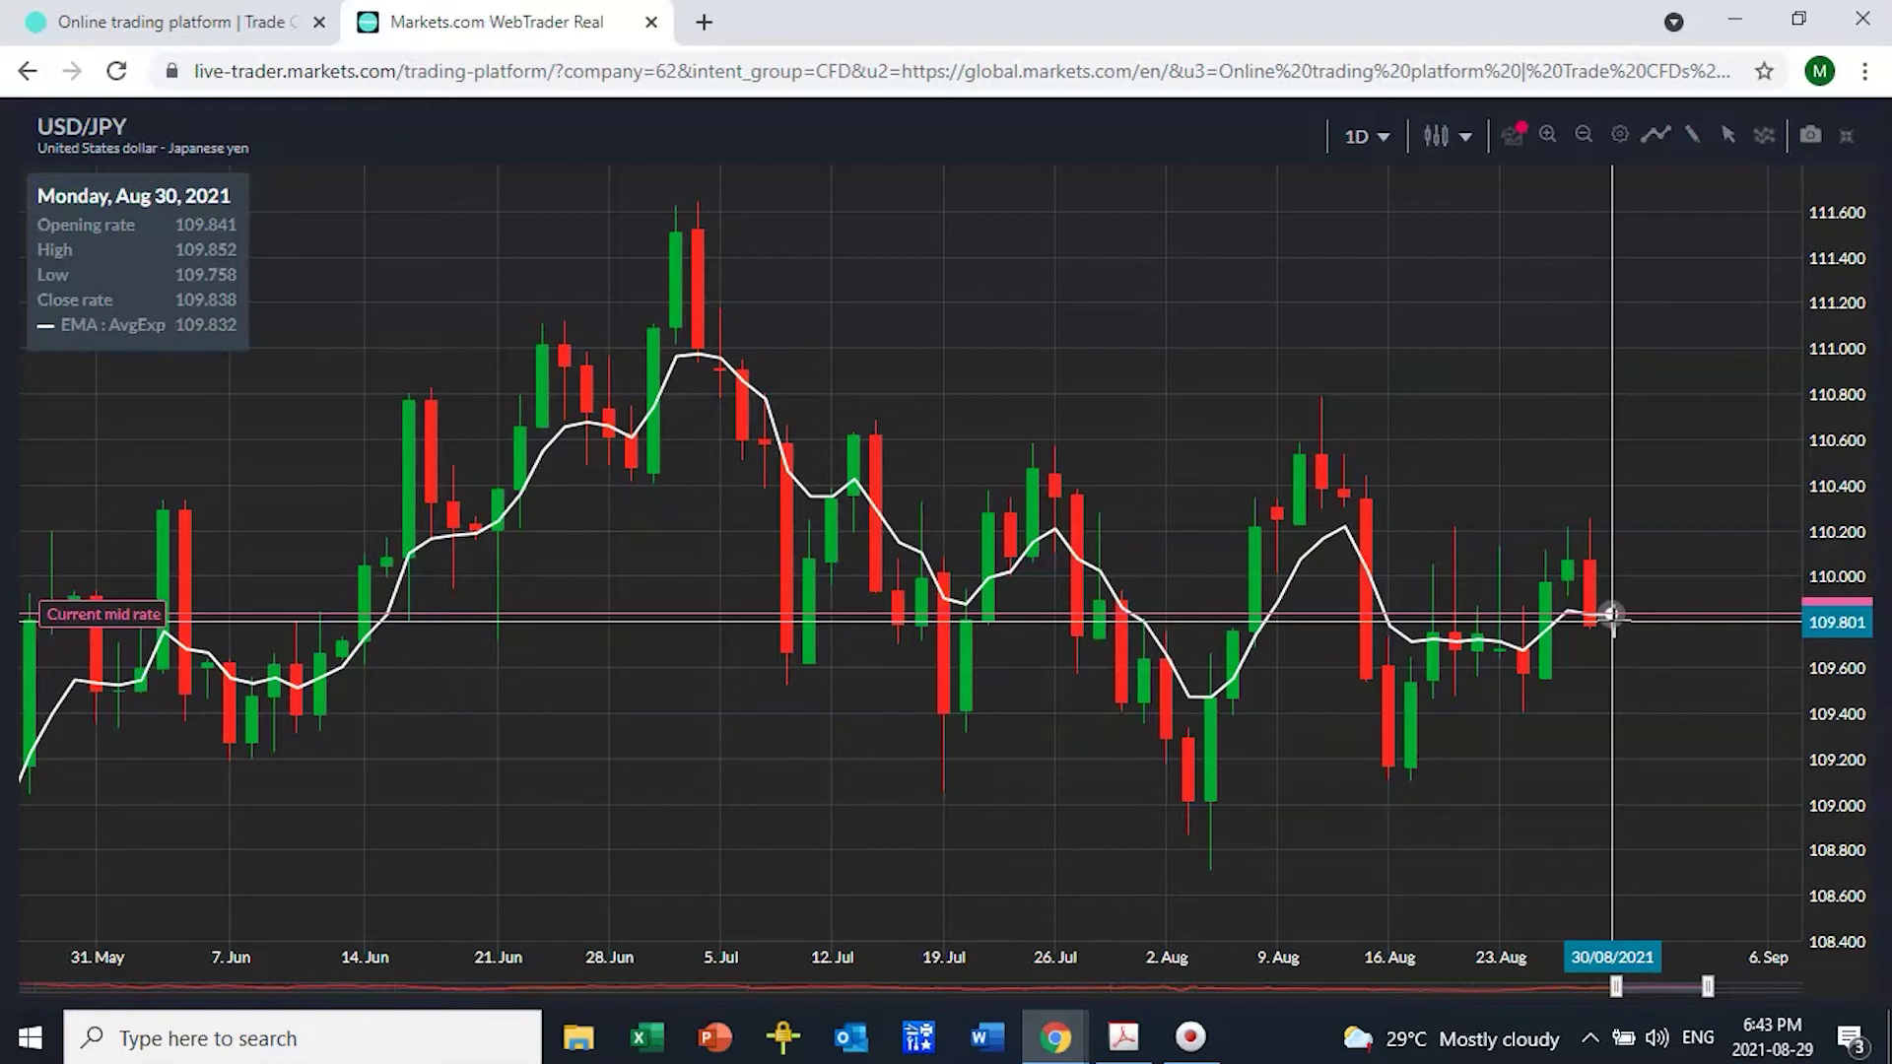
click(1611, 615)
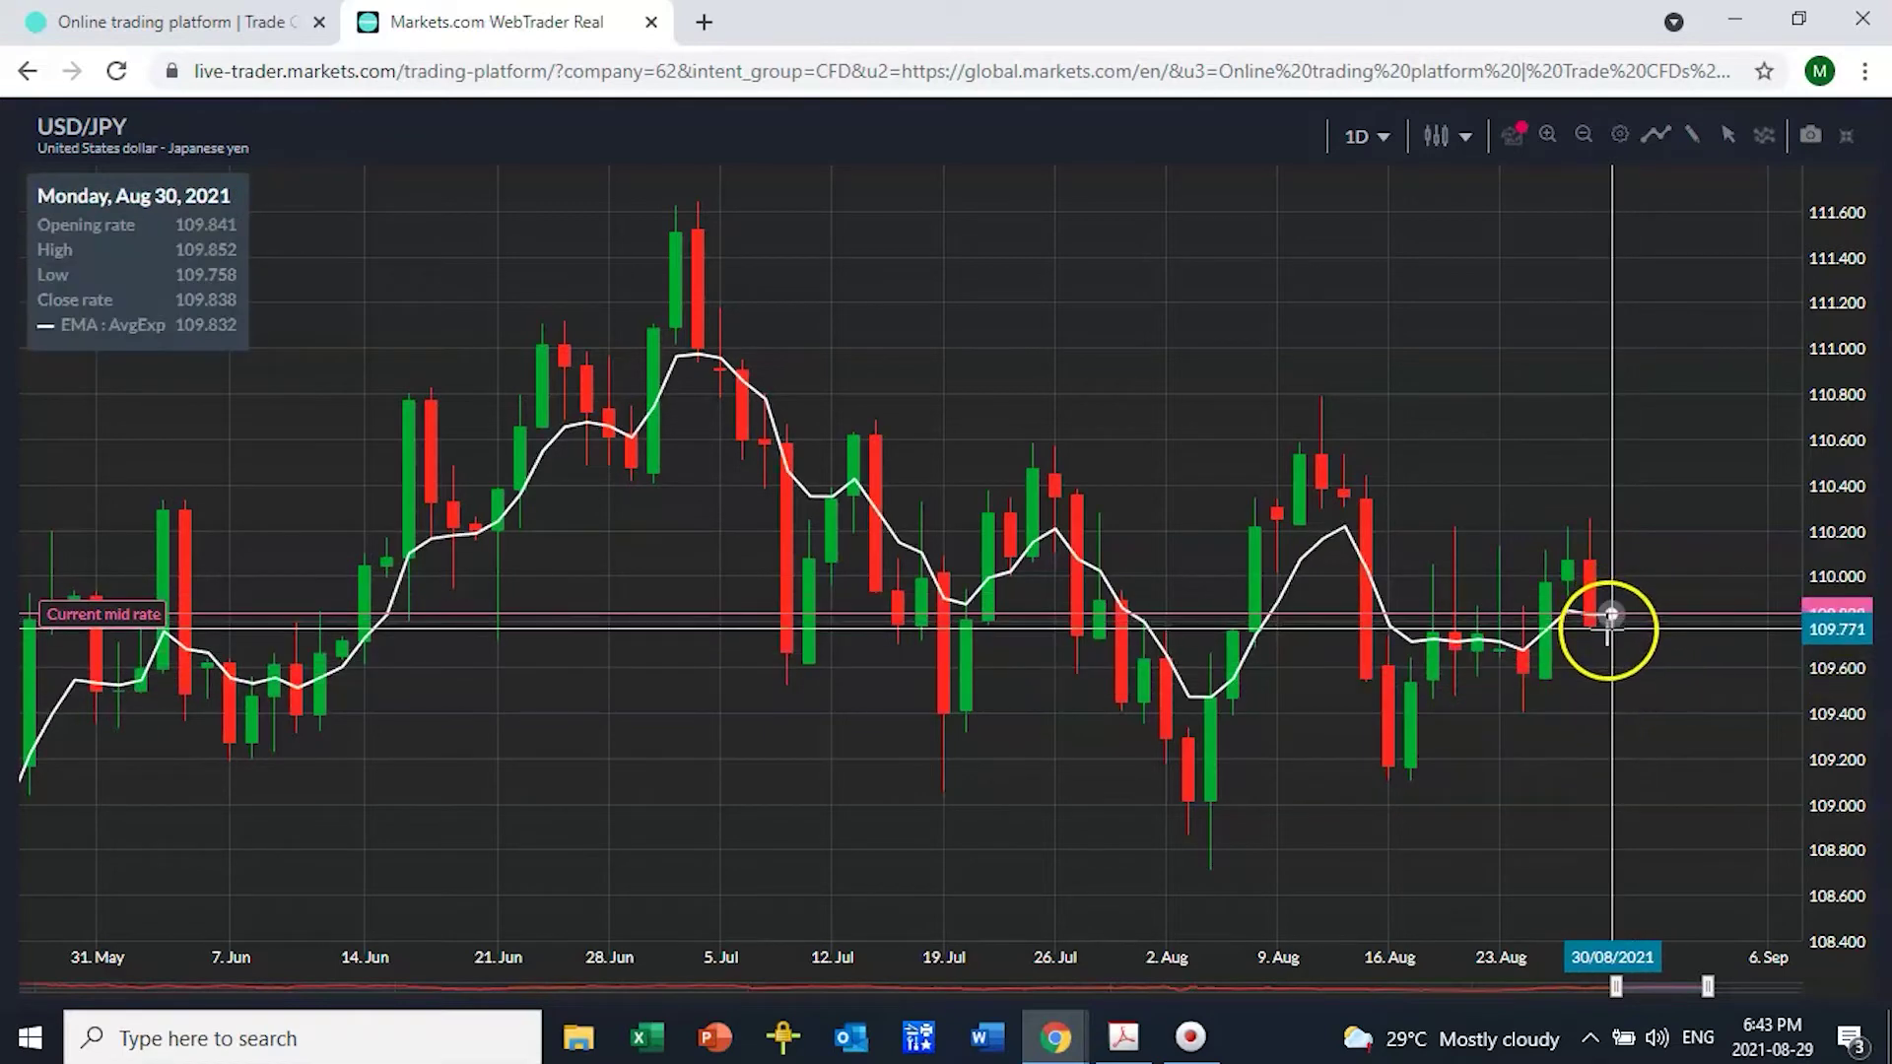
scroll(1596, 654, up, 3)
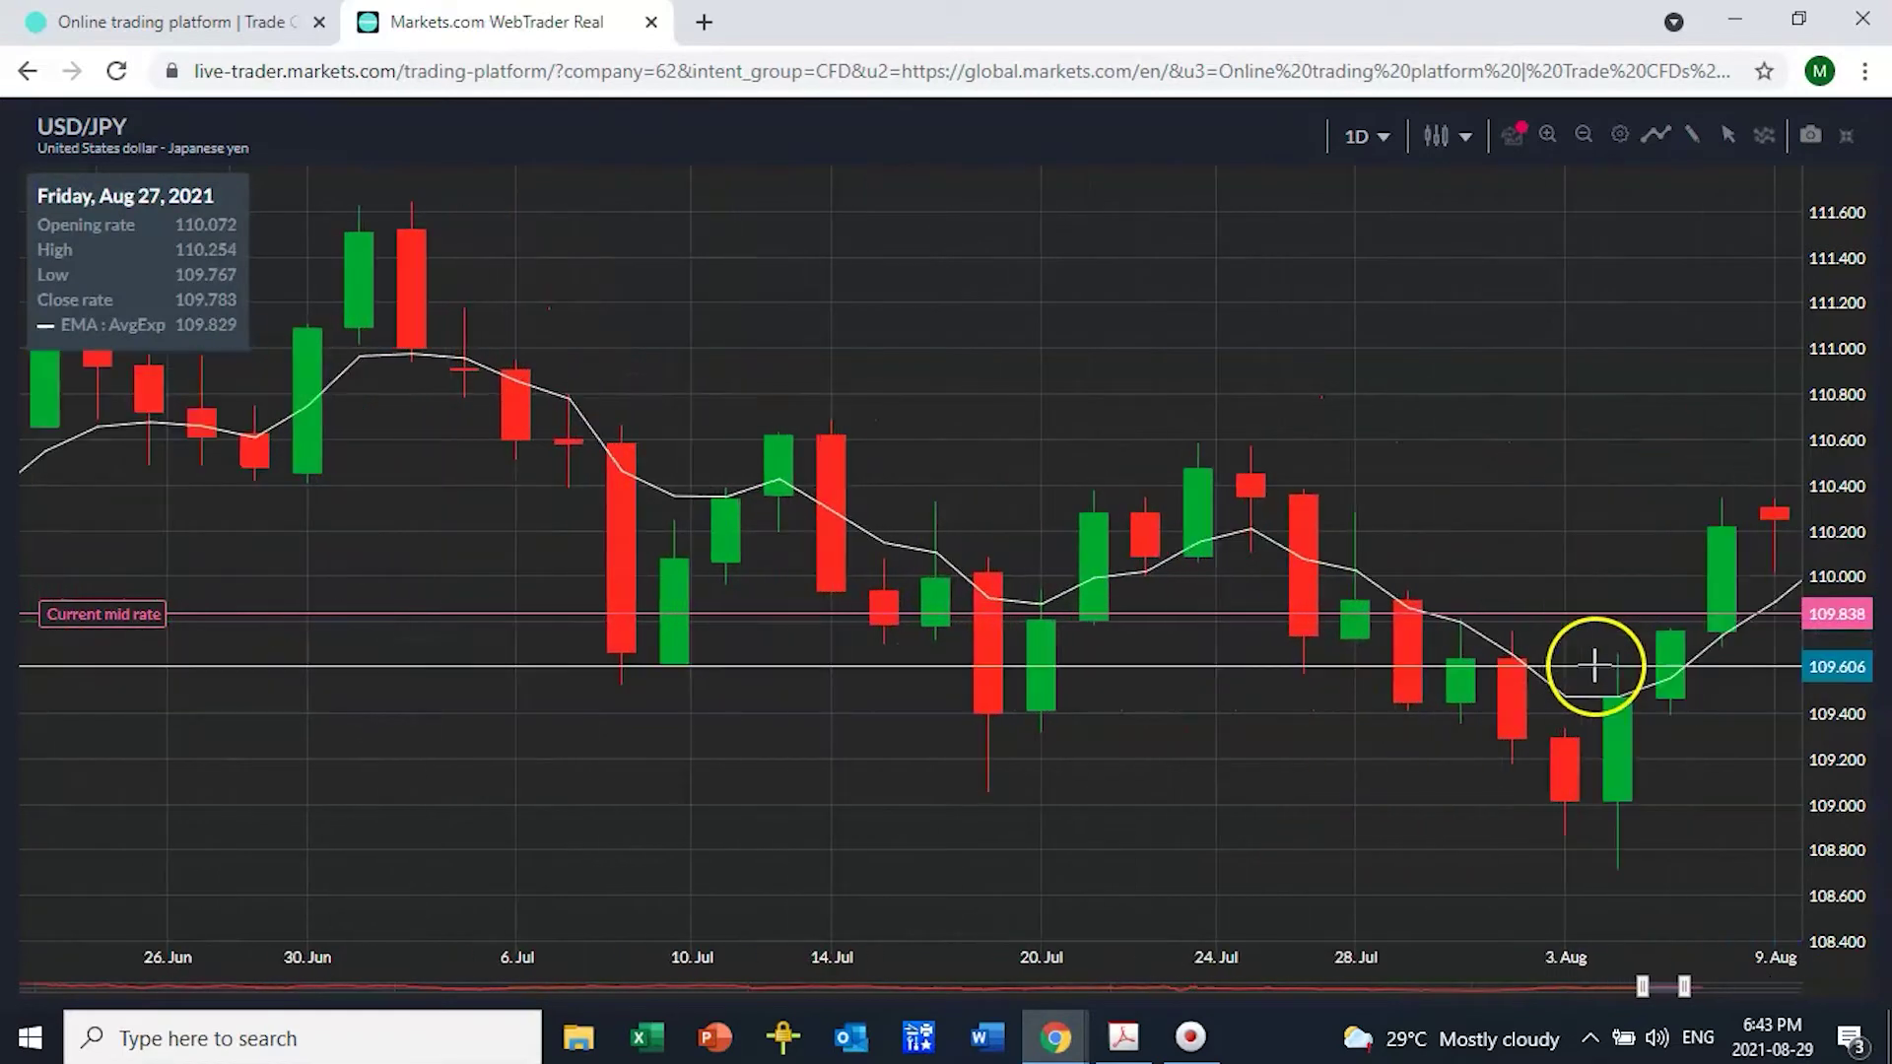
drag(1606, 707, 863, 699)
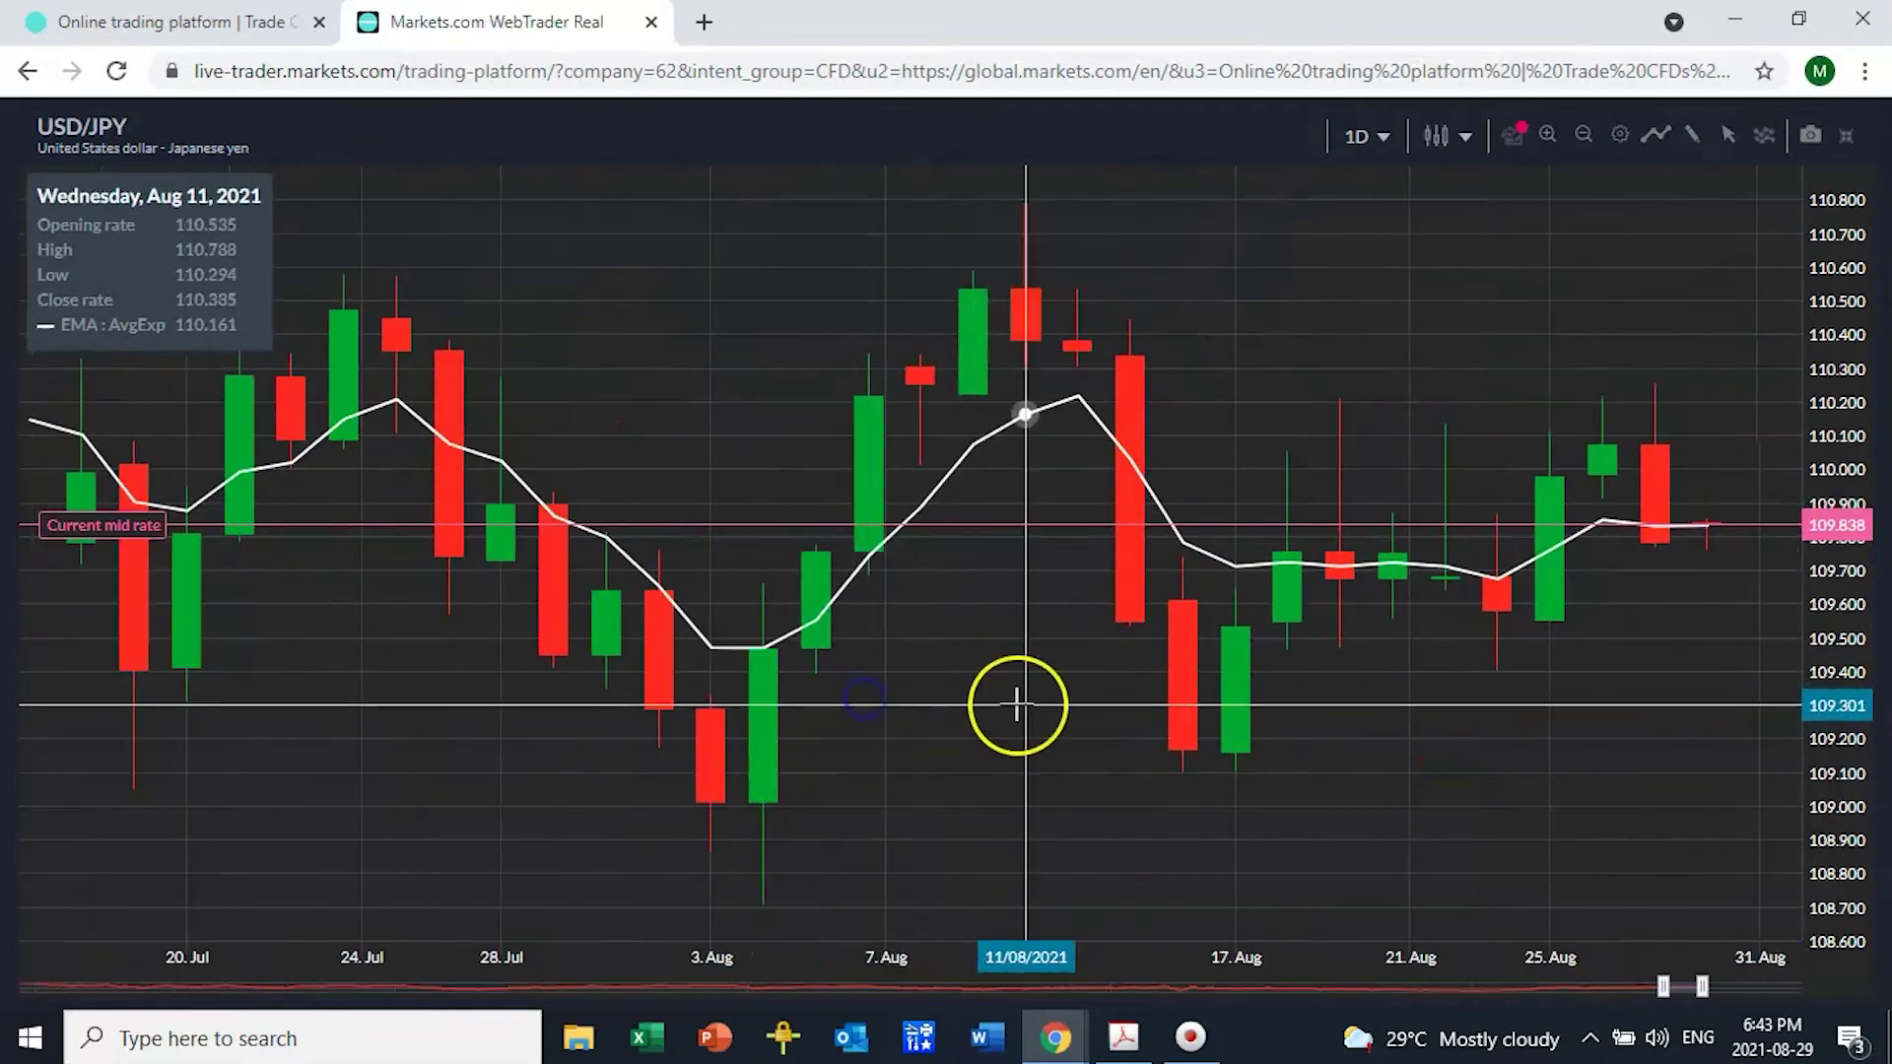
scroll(1003, 704, up, 4)
drag(1563, 709, 1005, 689)
click(1499, 634)
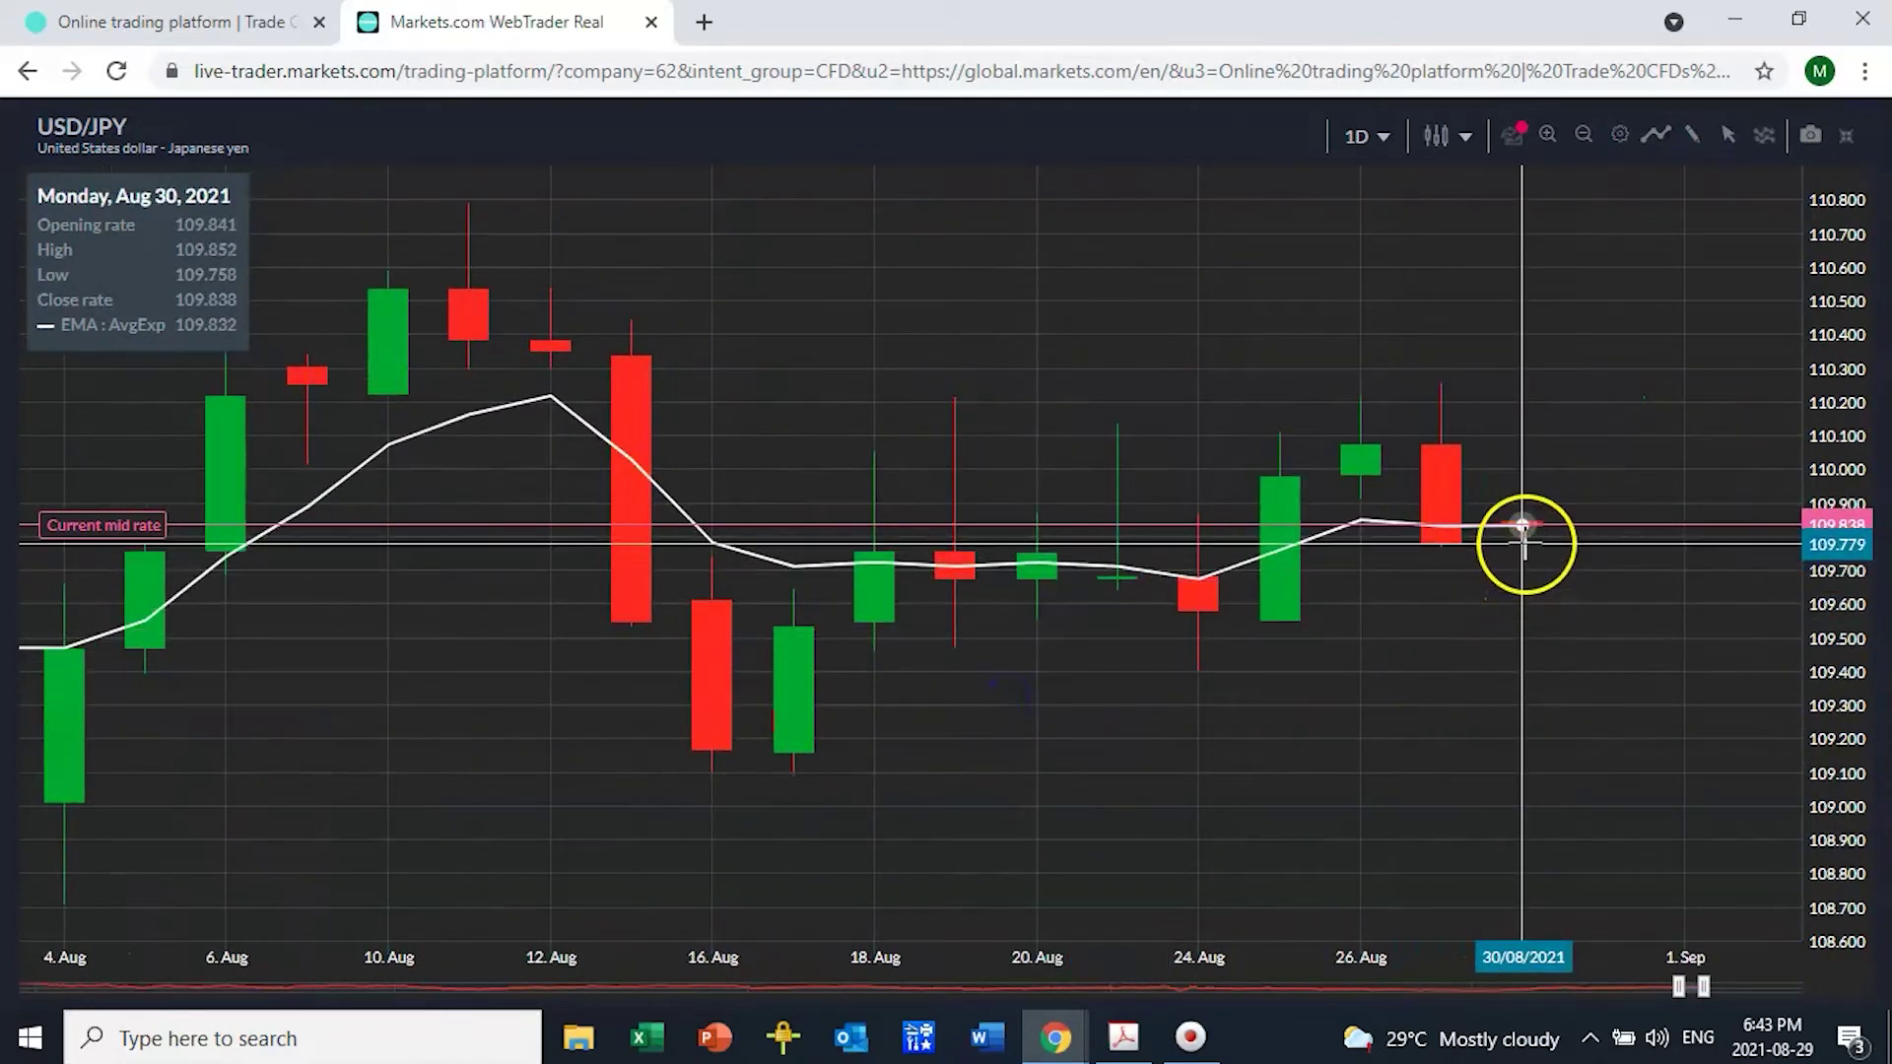
Step: Remove the EMA indicator from the daily chart and bring the latest daily candles into view
click(1658, 135)
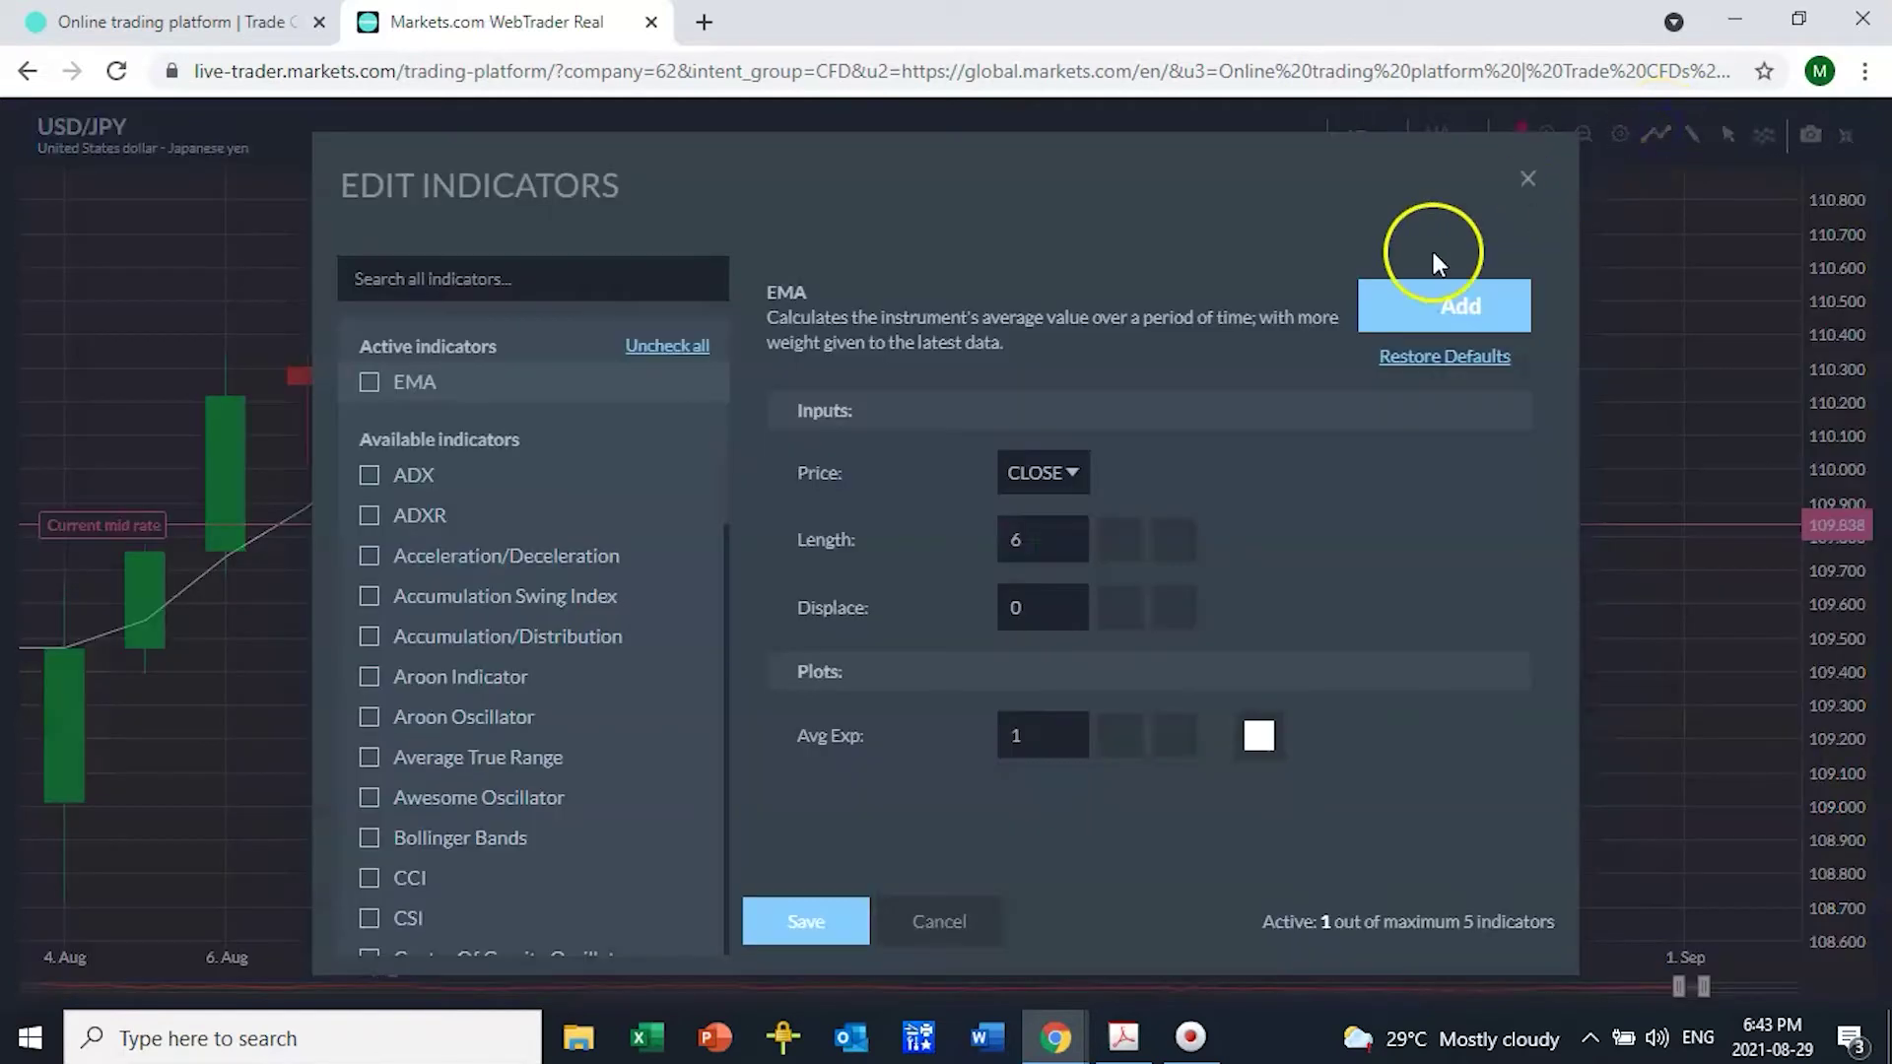
click(670, 344)
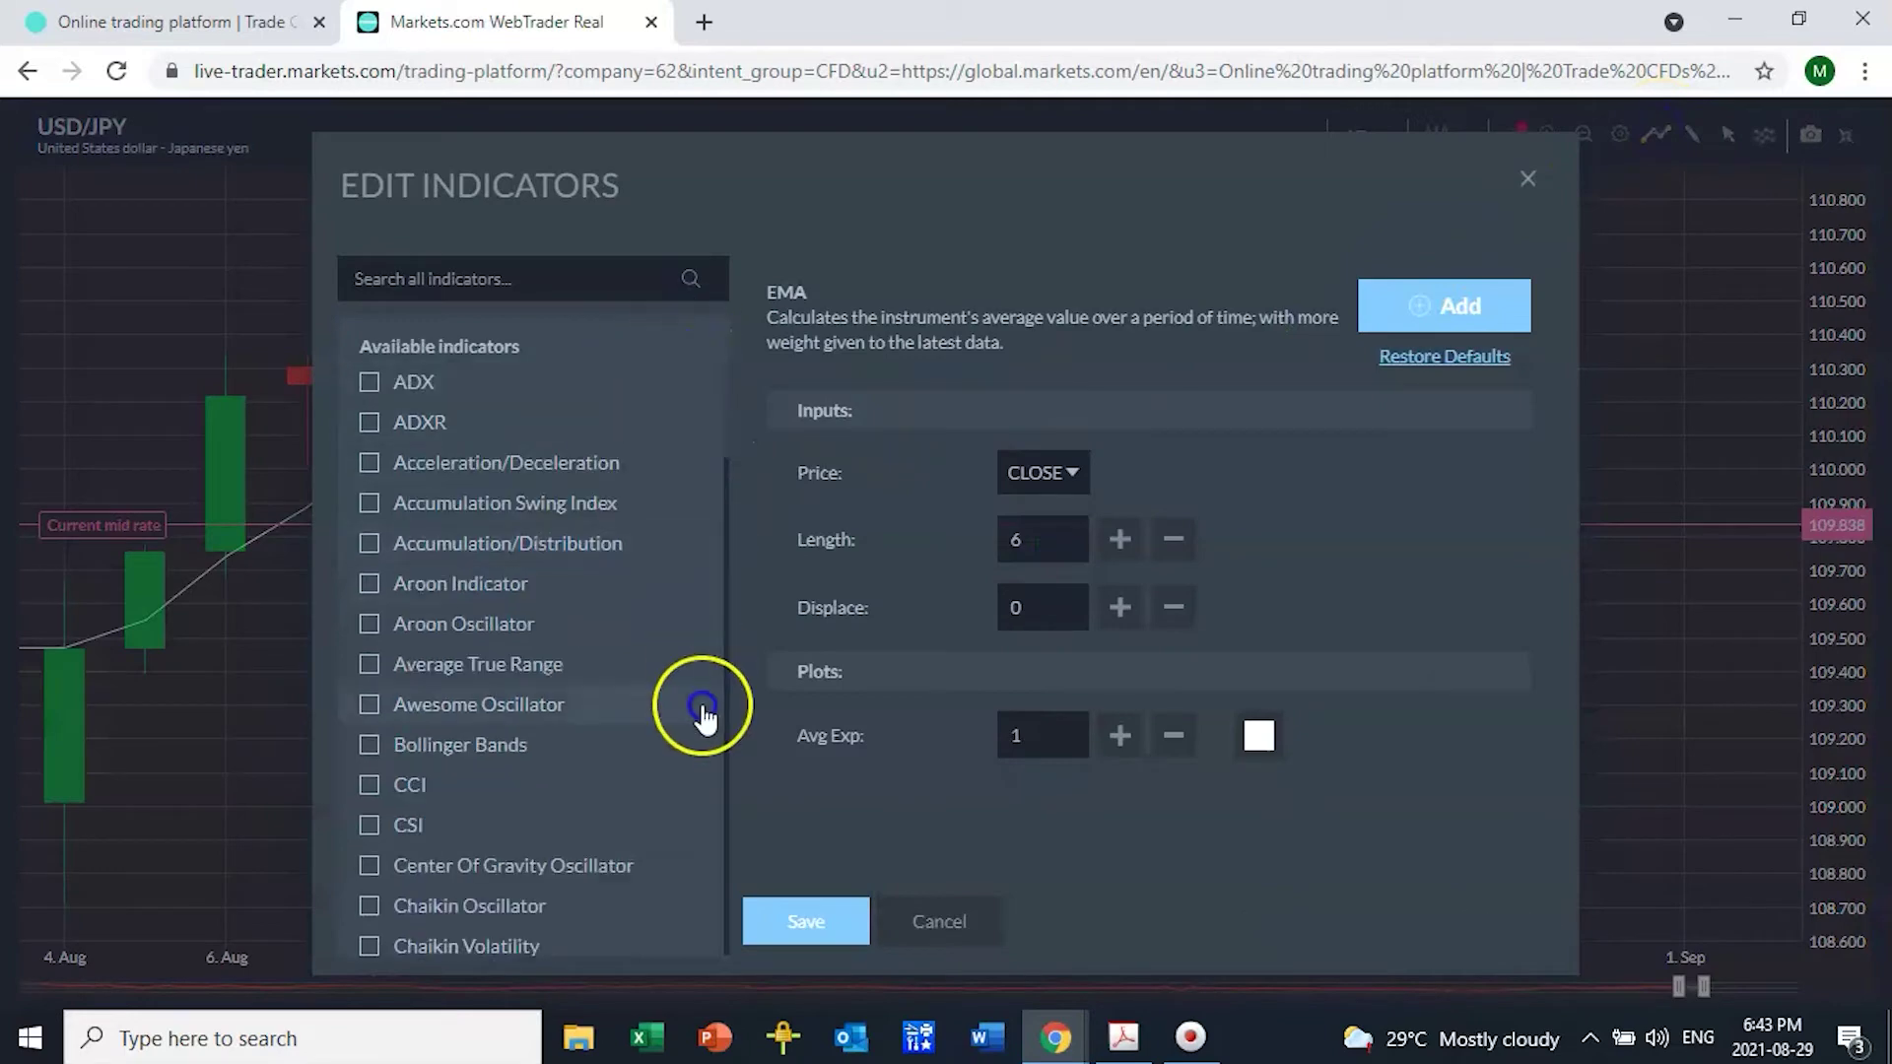
click(806, 921)
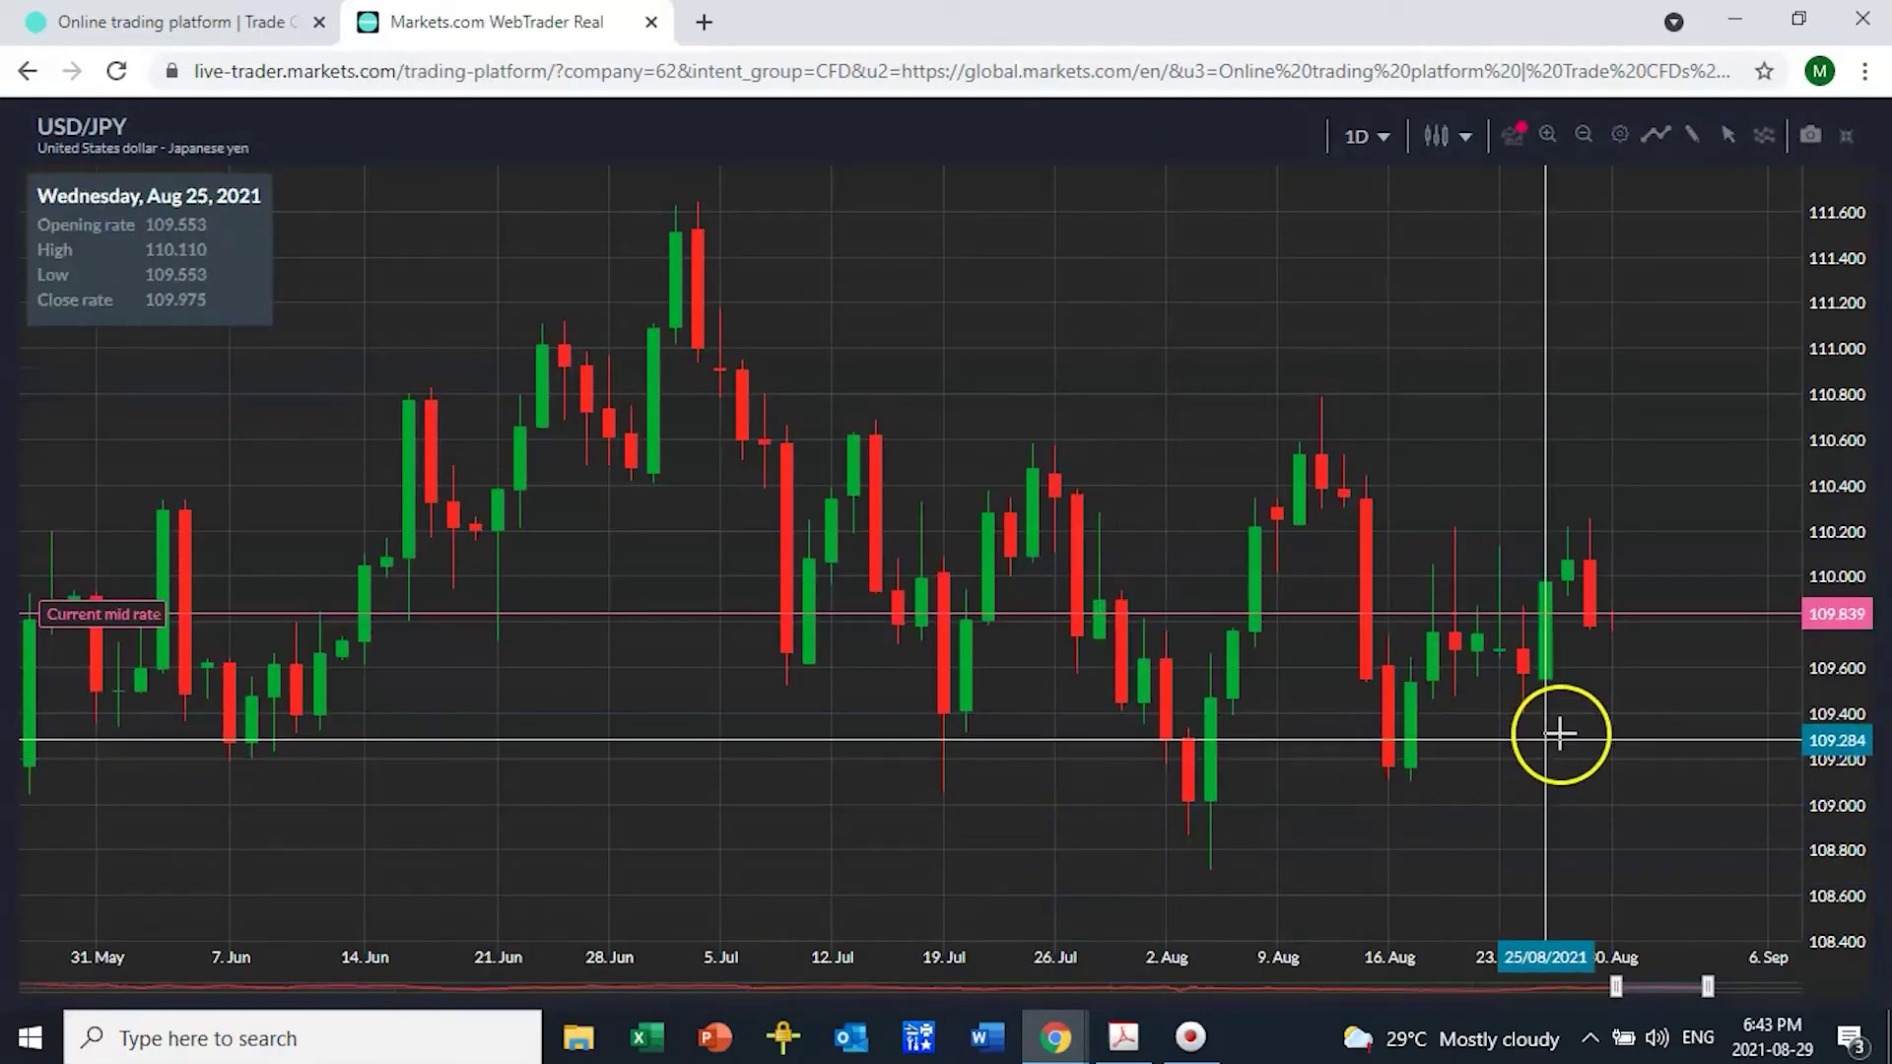
scroll(1661, 749, up, 2)
drag(1661, 748, 1503, 760)
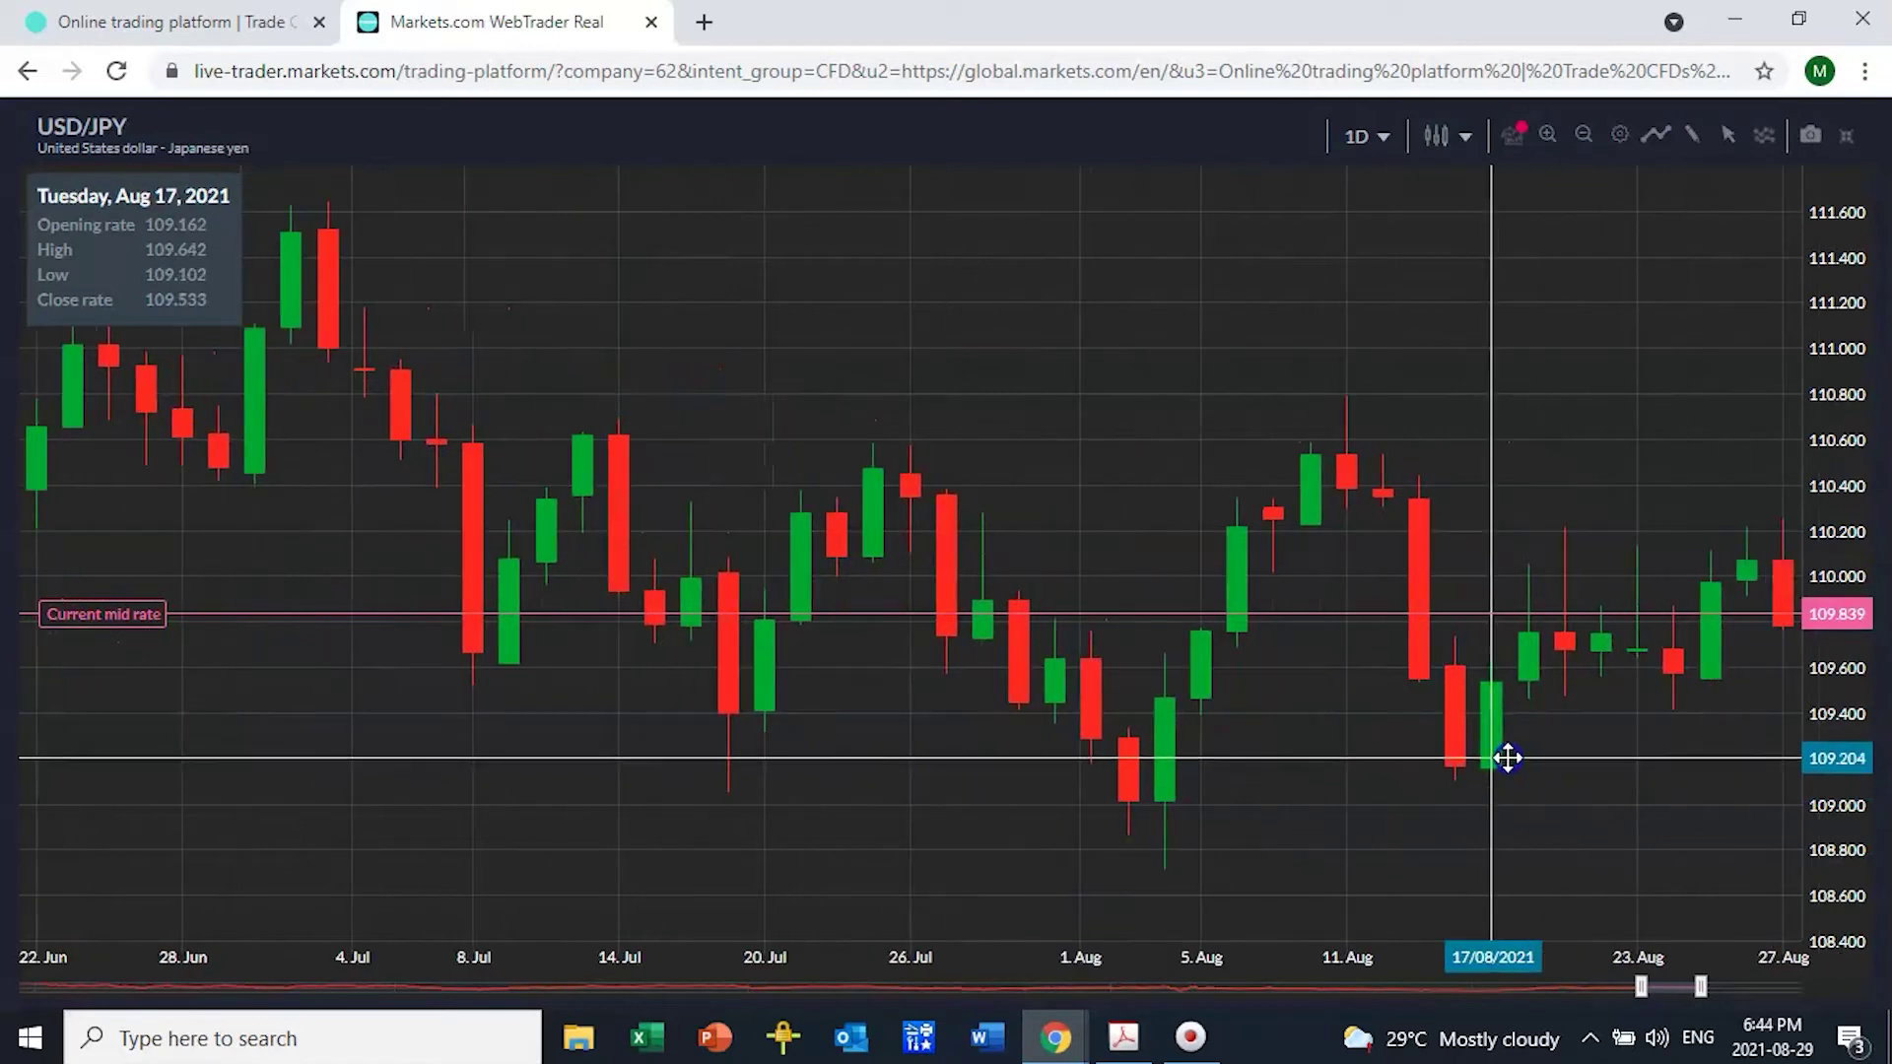
drag(1431, 598, 857, 612)
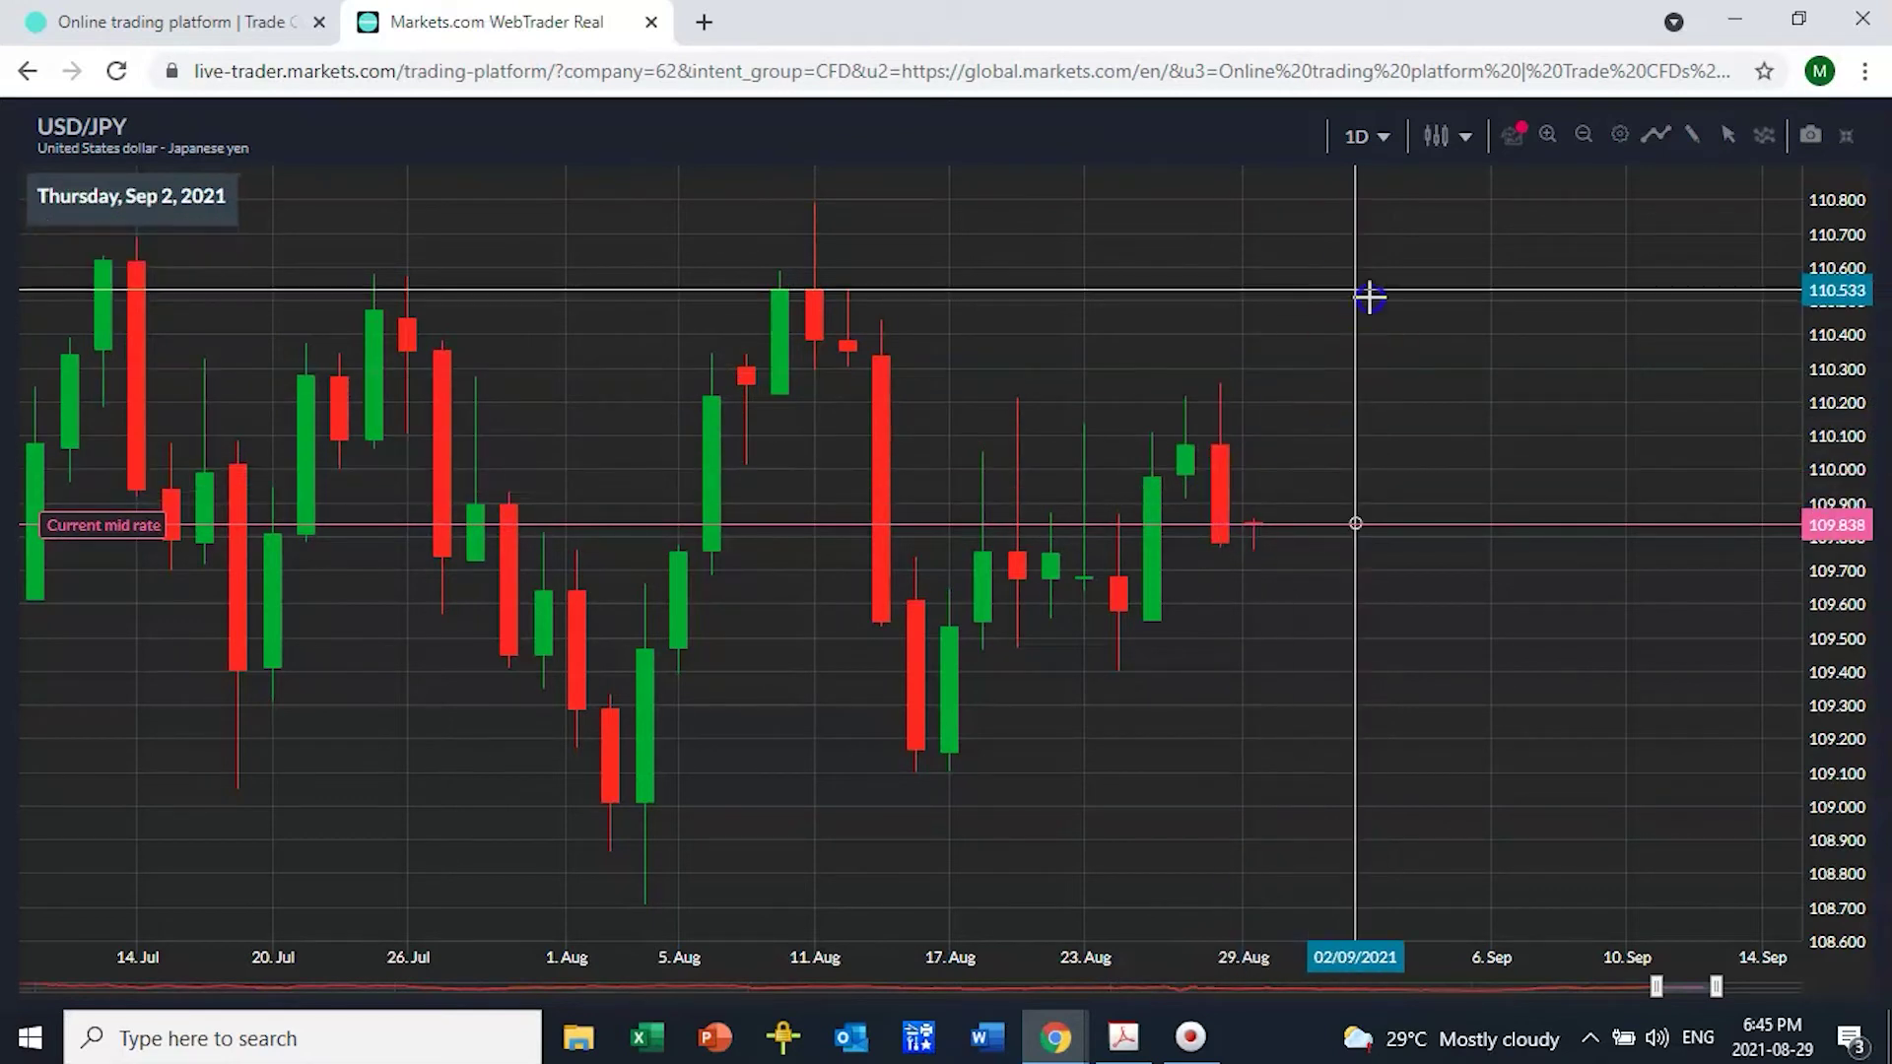
Step: Switch the chart to the 1H timeframe and examine the Aug 29 22:00 candle and its lower wick
click(1385, 141)
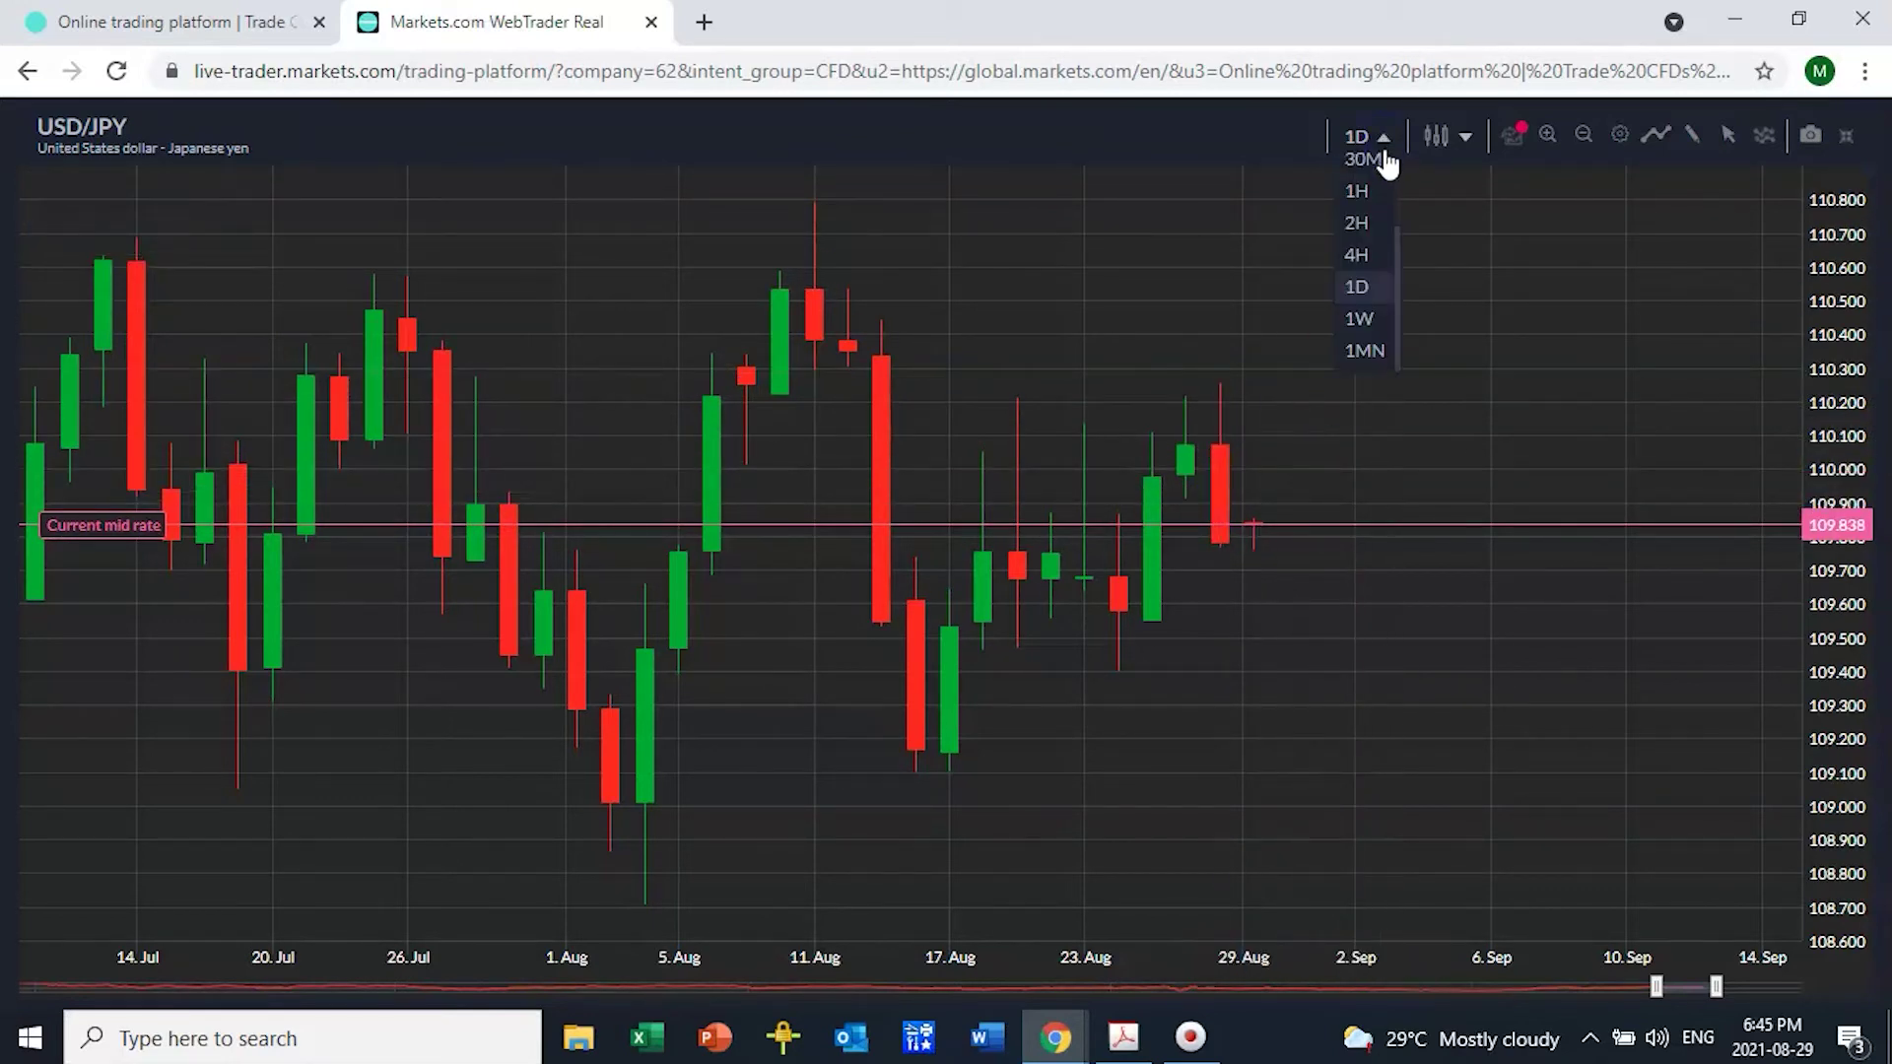
click(1363, 190)
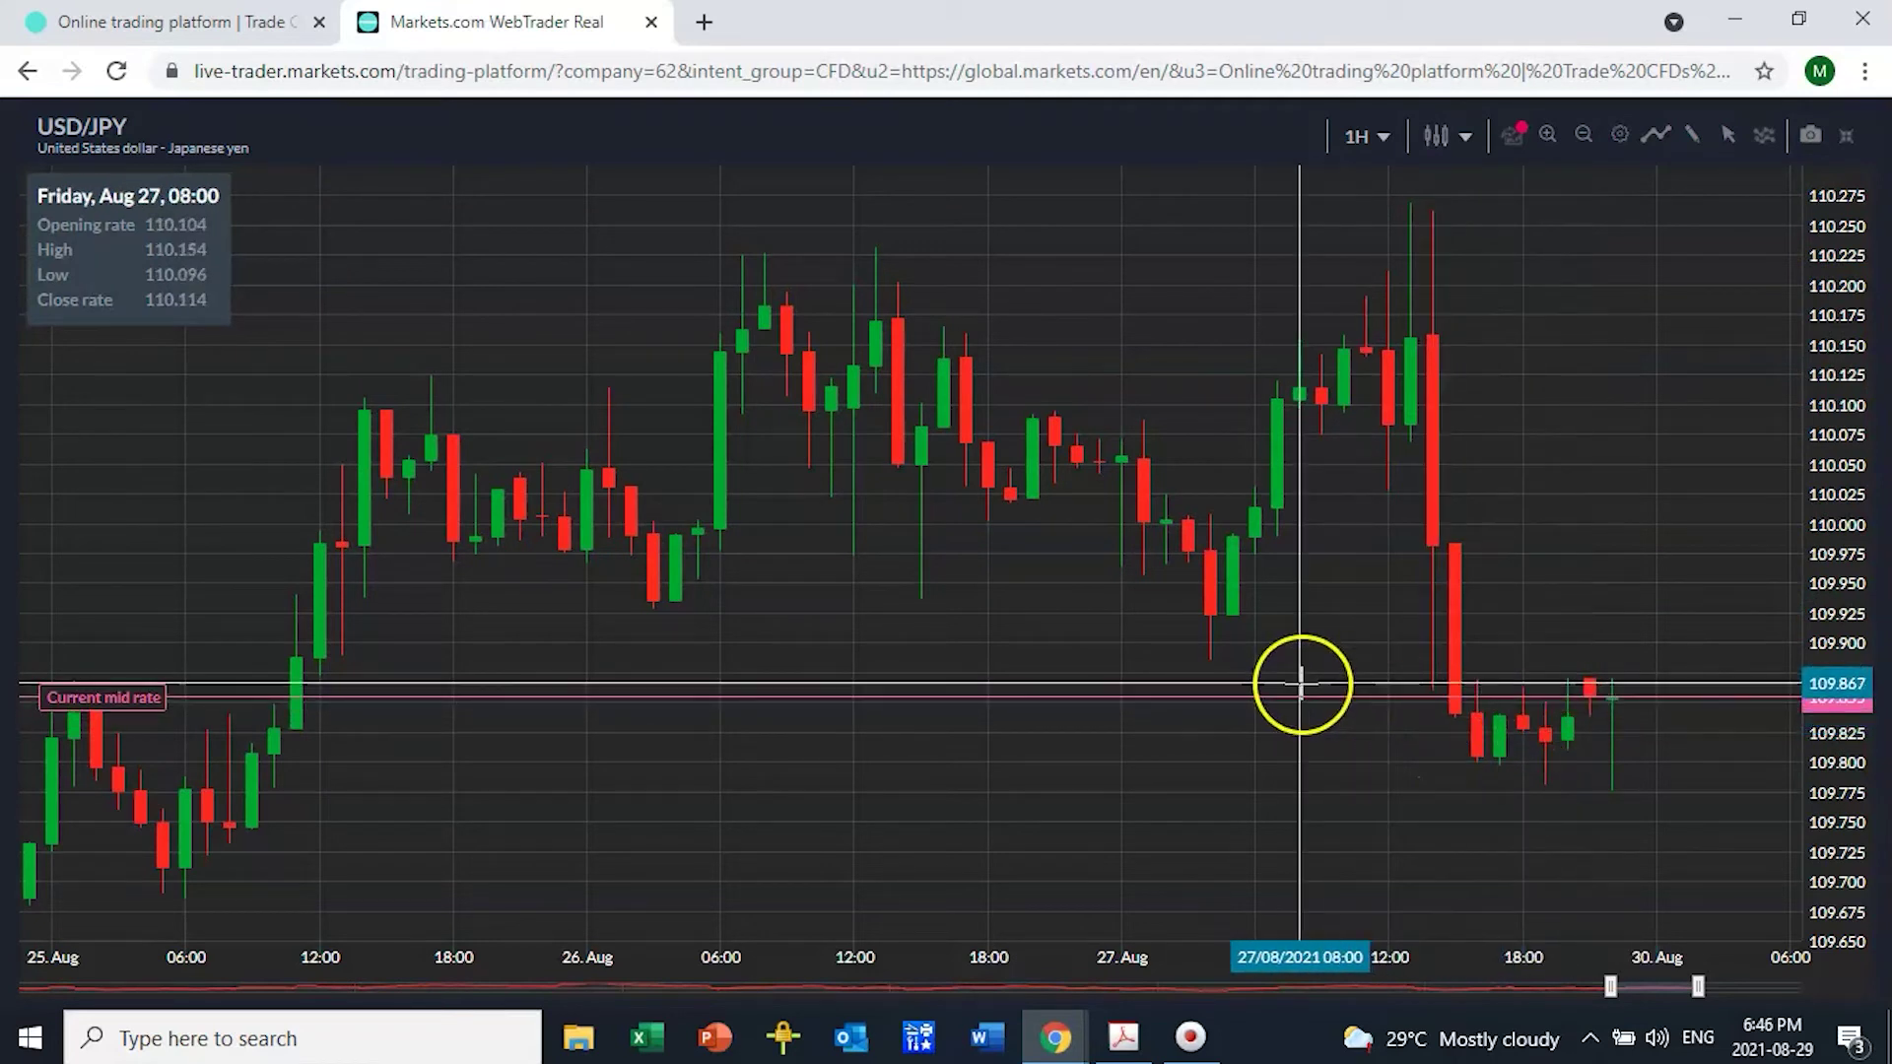
click(1635, 712)
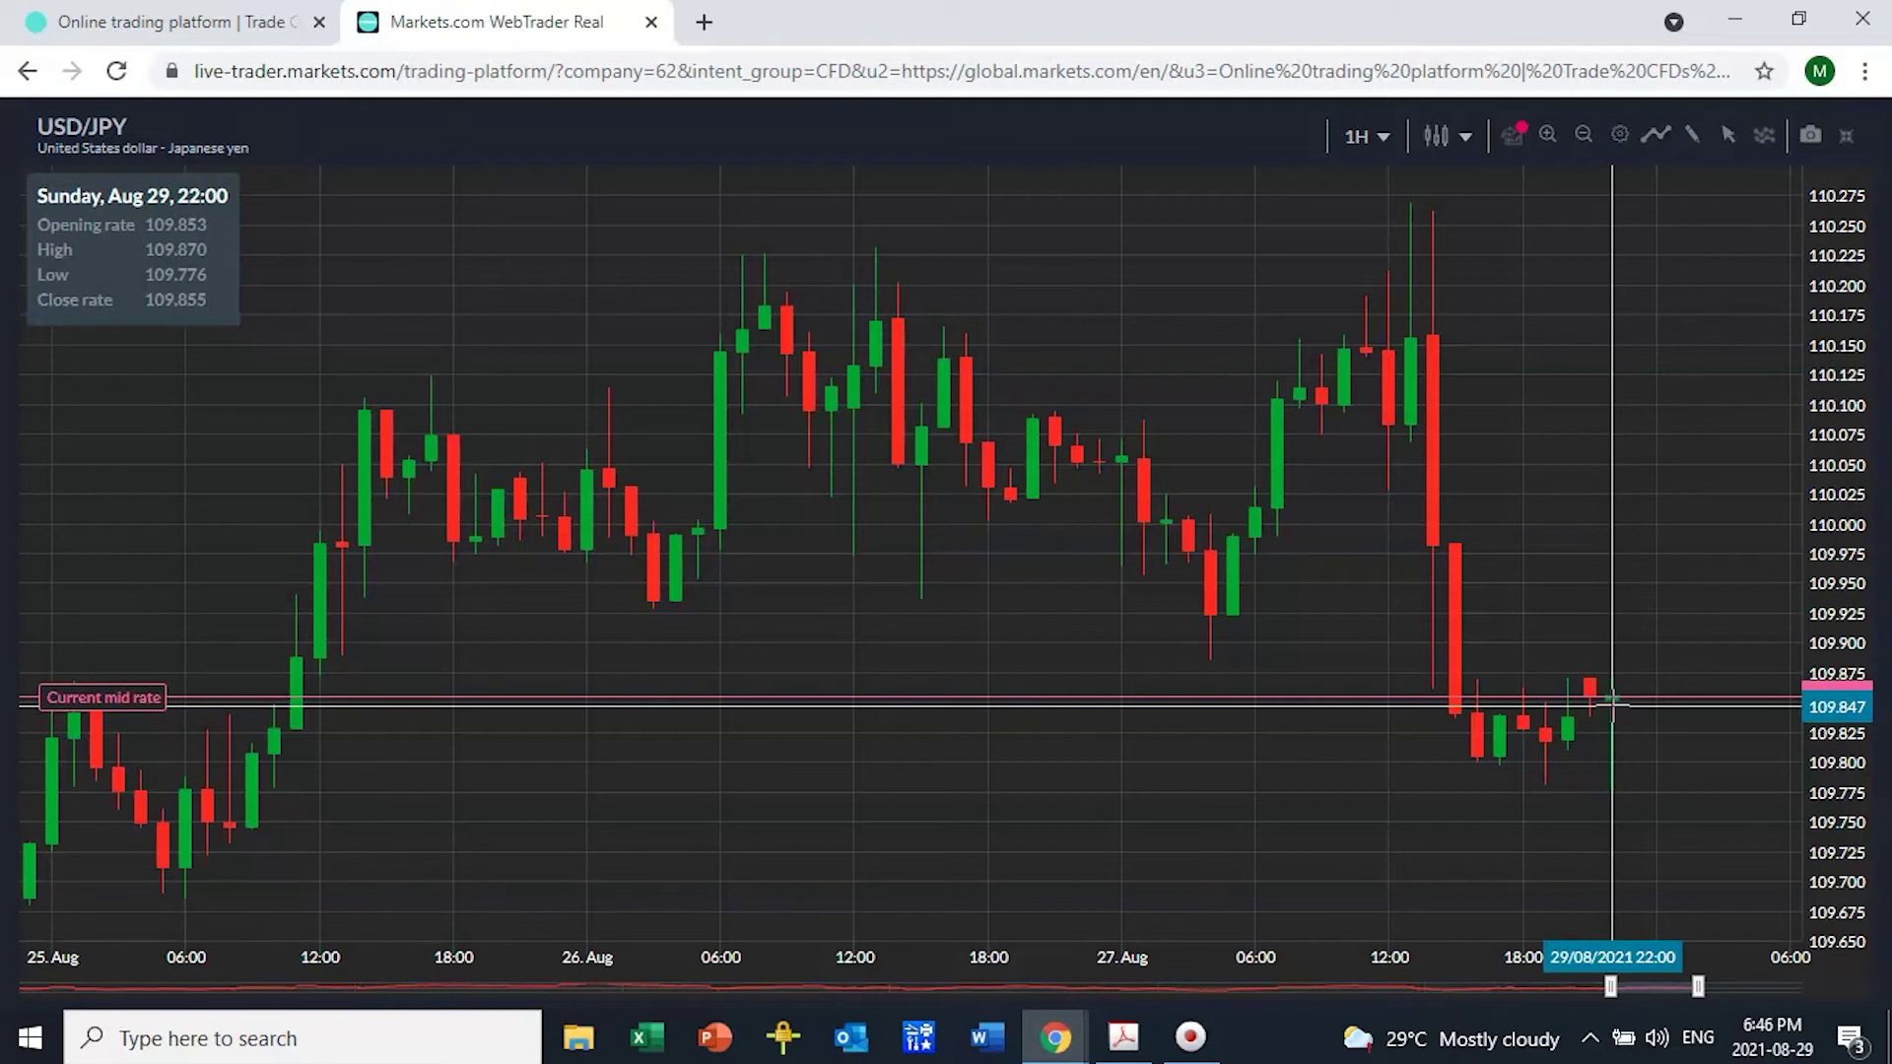
click(1635, 729)
drag(1613, 711, 1616, 808)
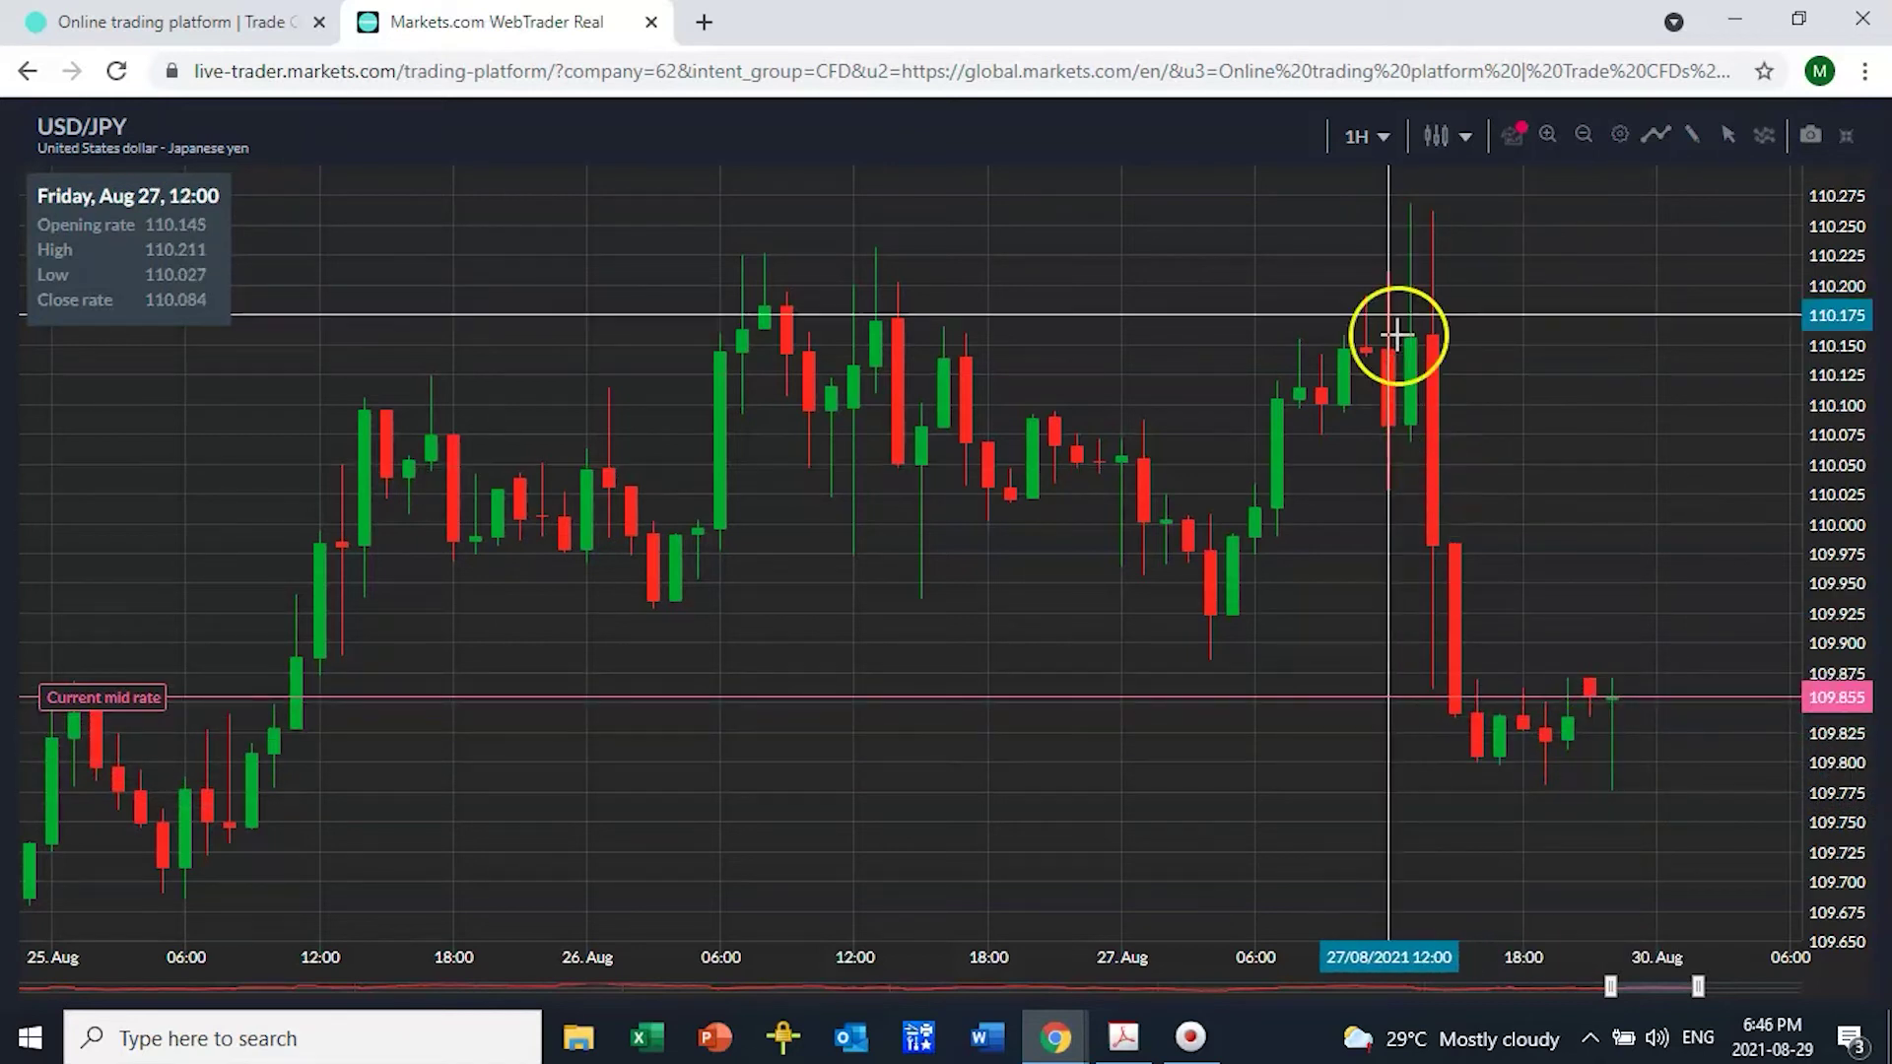
Step: Switch the chart to the 5M timeframe and examine the bearish candle at 22:00 on Aug 29
click(1377, 136)
click(1360, 244)
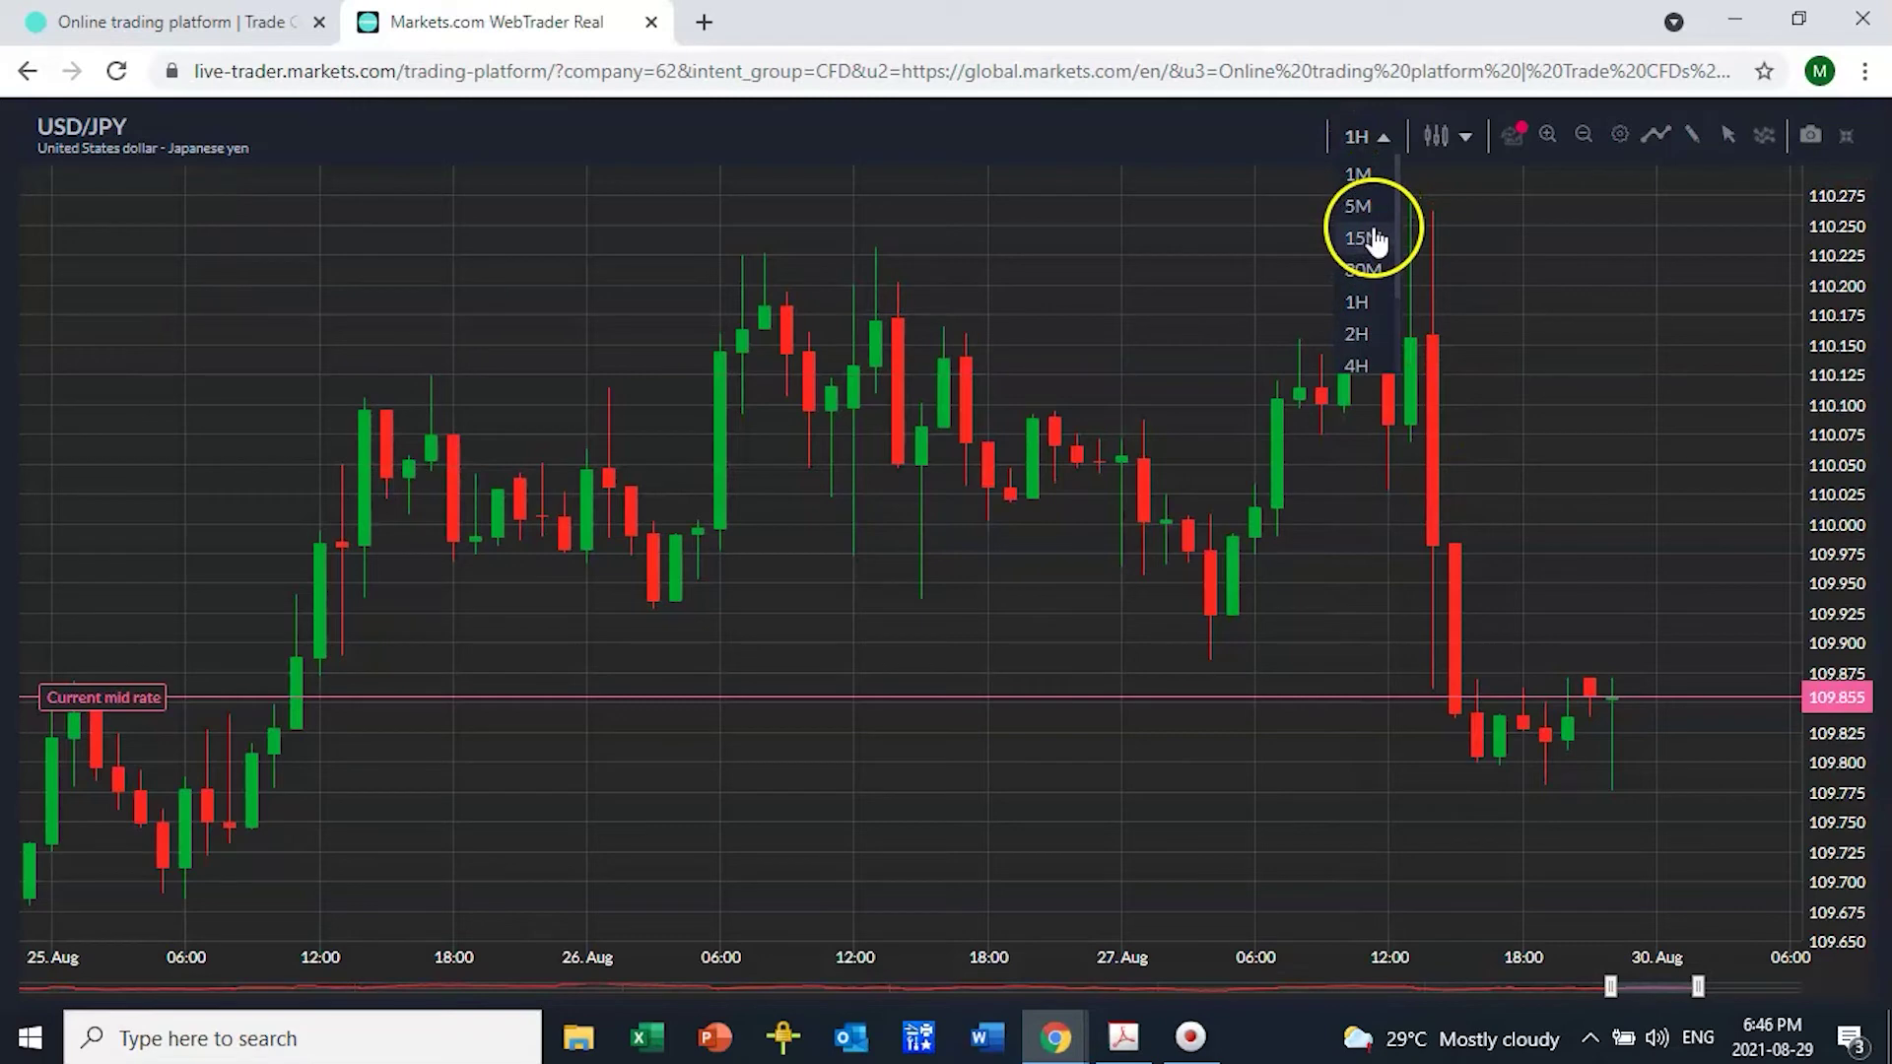
click(1362, 206)
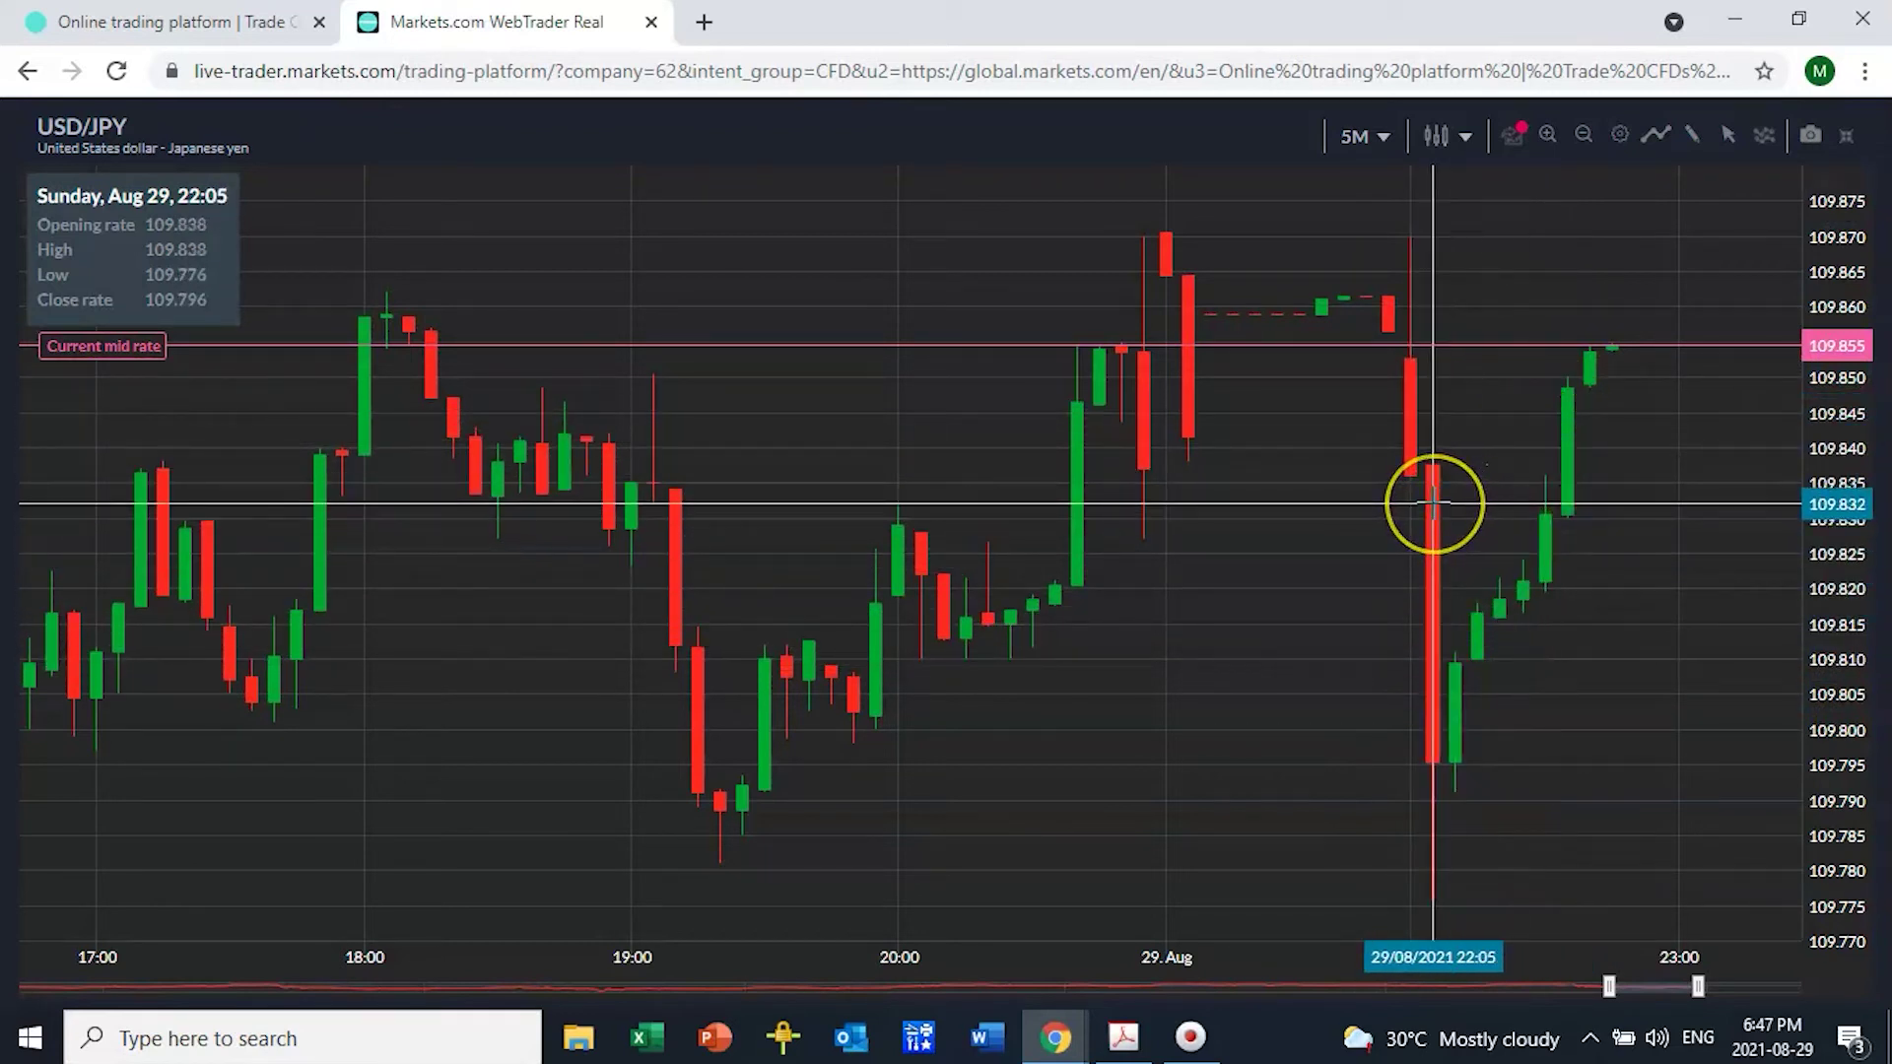
click(1413, 455)
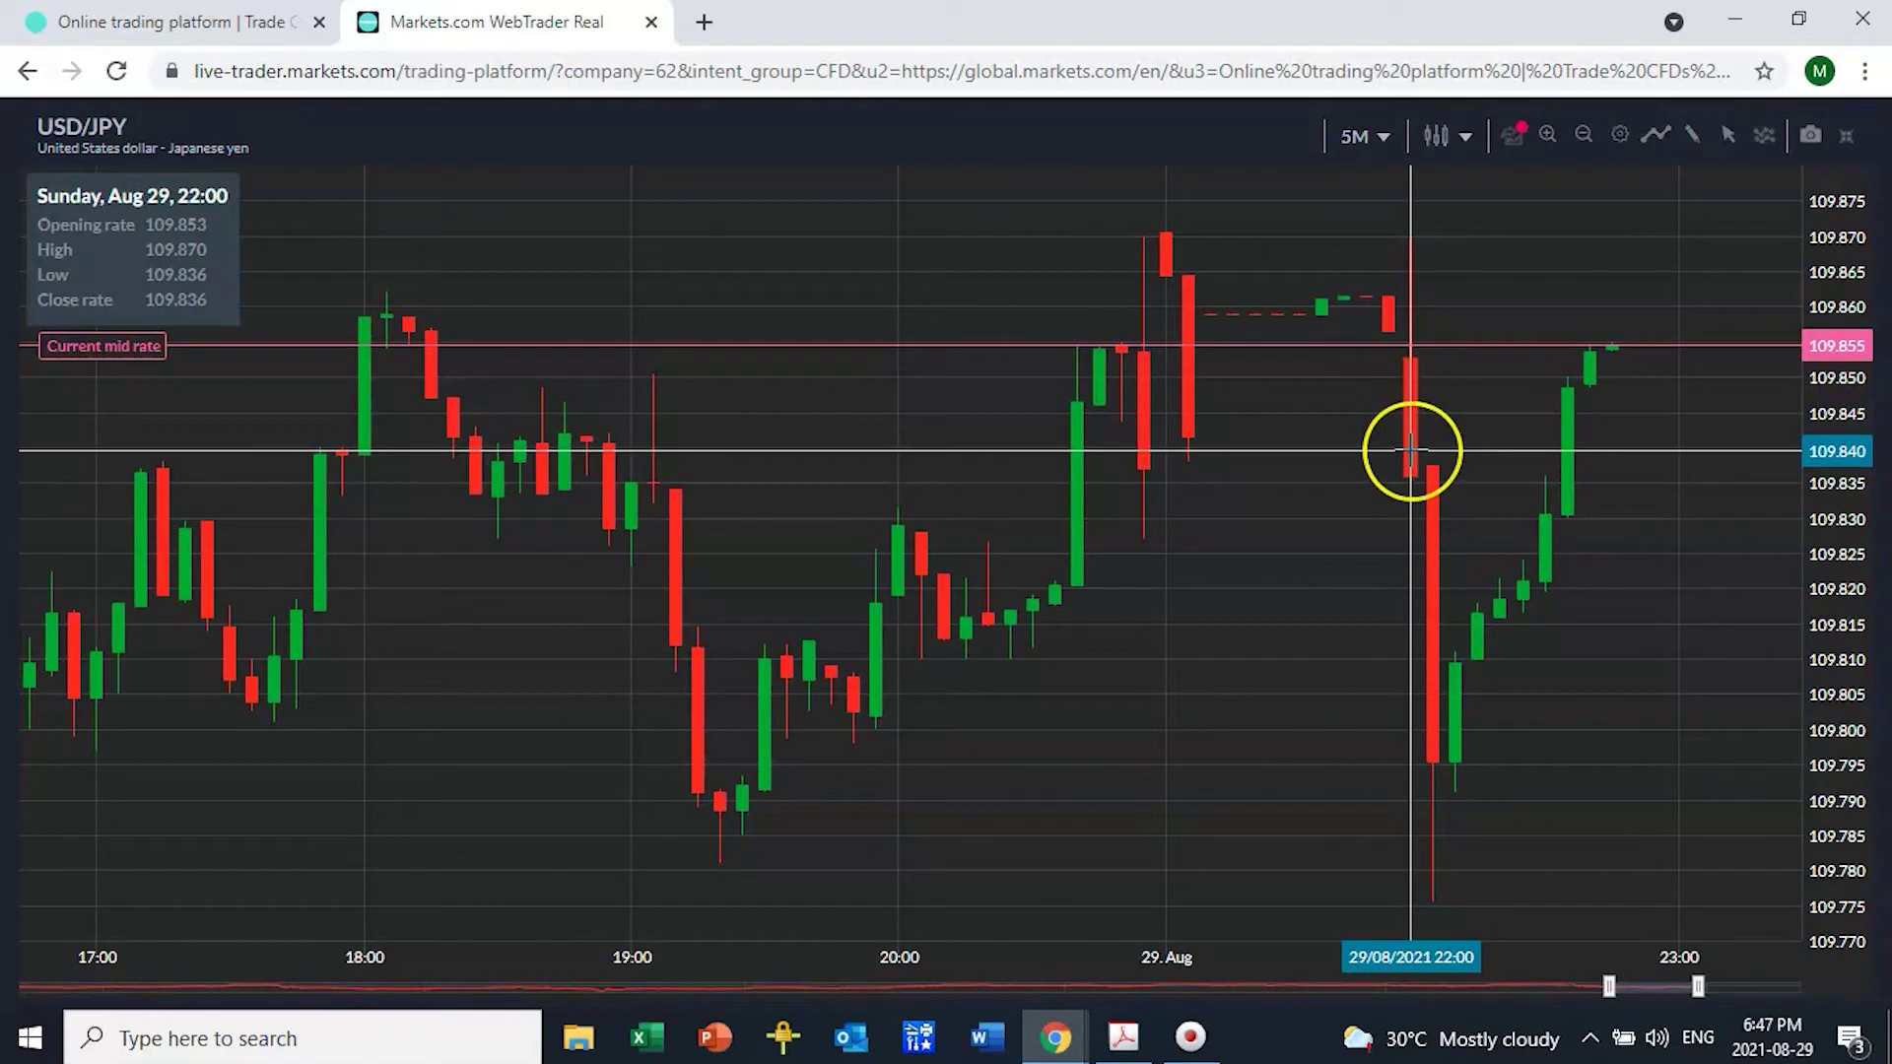
click(1410, 428)
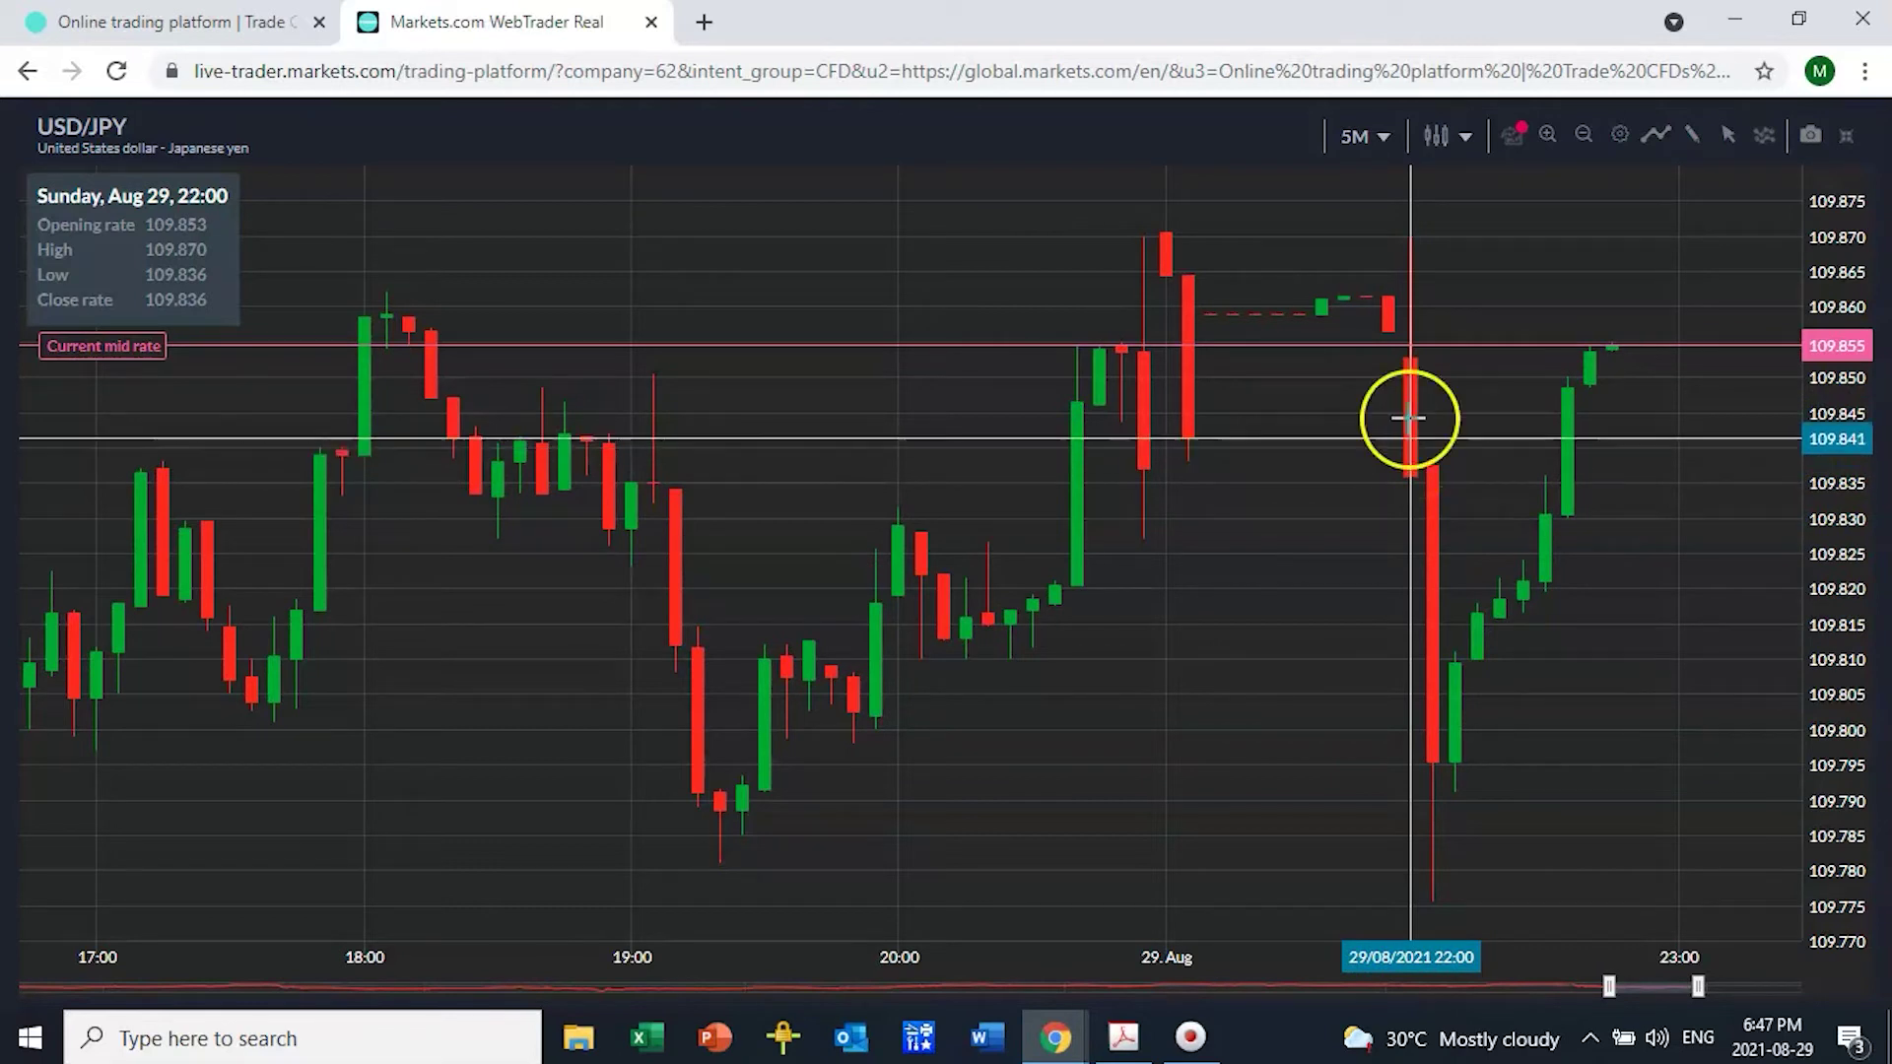
mouse_move(1413, 473)
mouse_down()
mouse_move(1439, 781)
mouse_move(1613, 345)
mouse_move(1411, 381)
mouse_up()
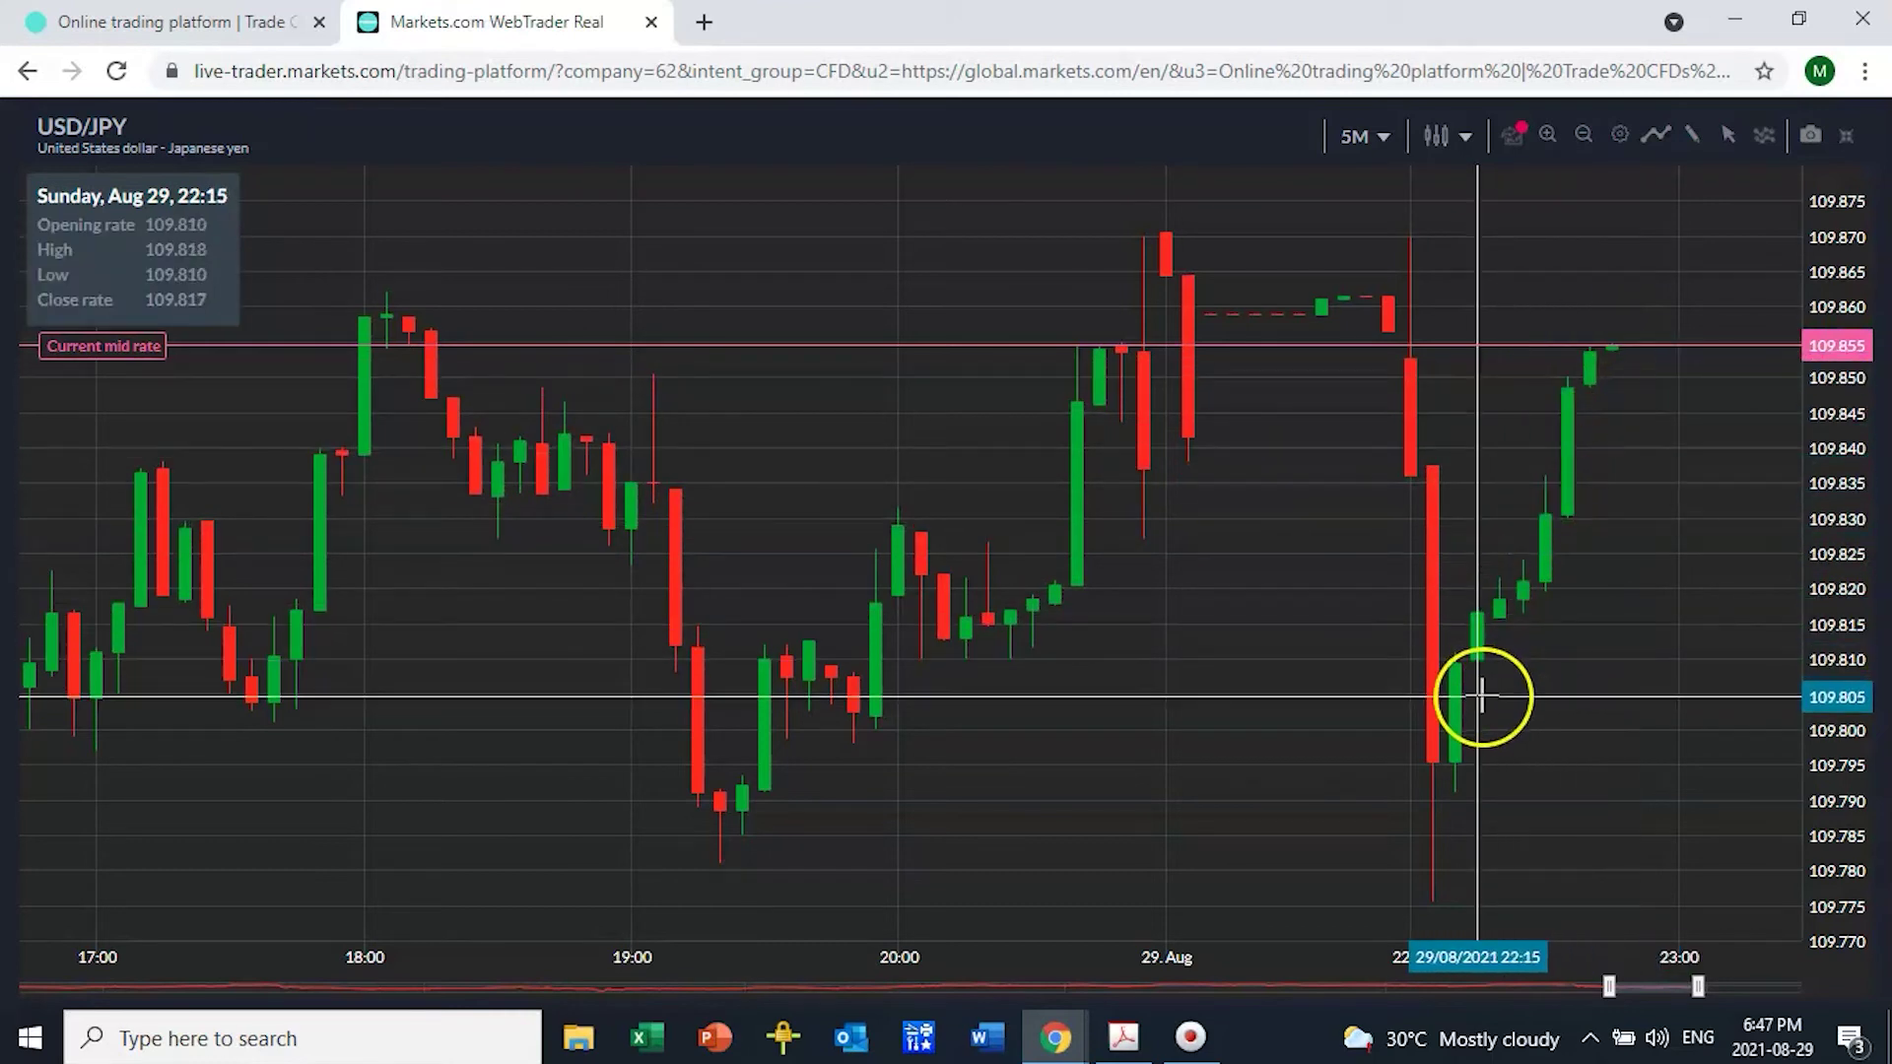
Step: Switch the chart to the 30M timeframe and examine the last candles of Aug 29
click(1383, 148)
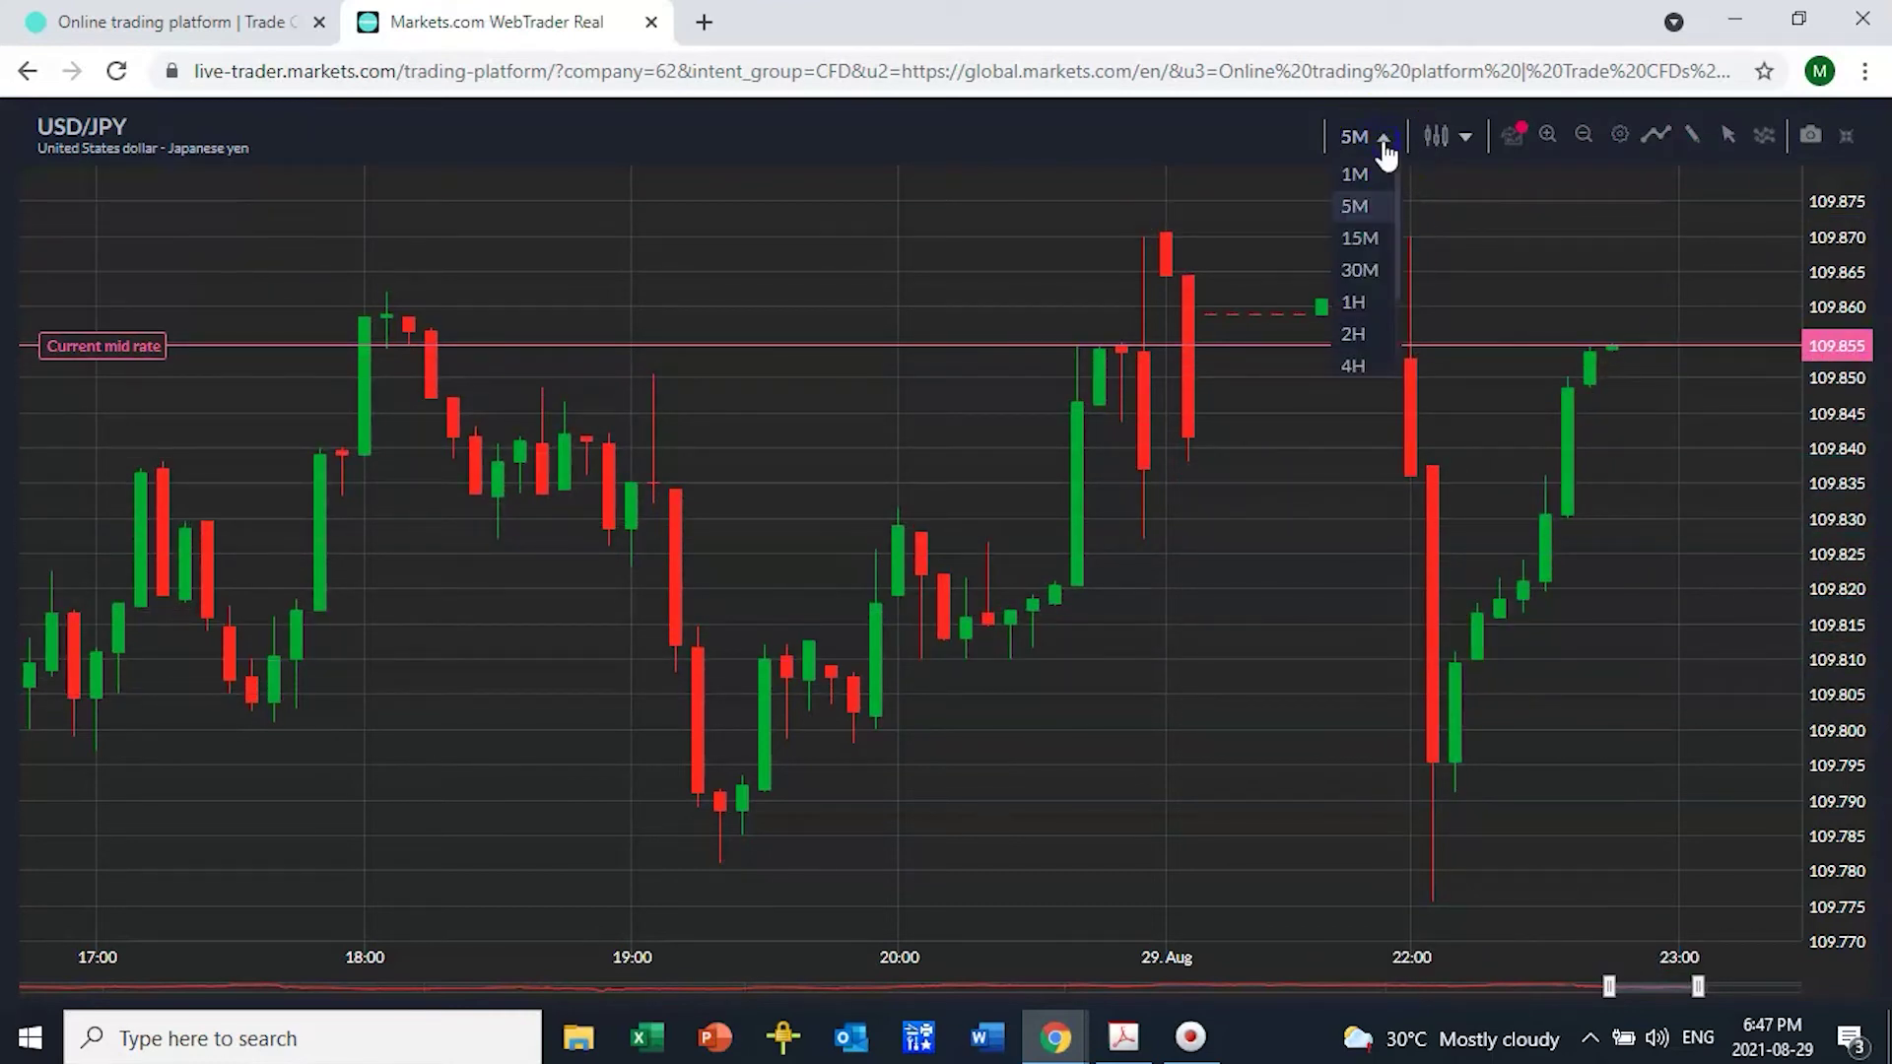
click(1361, 272)
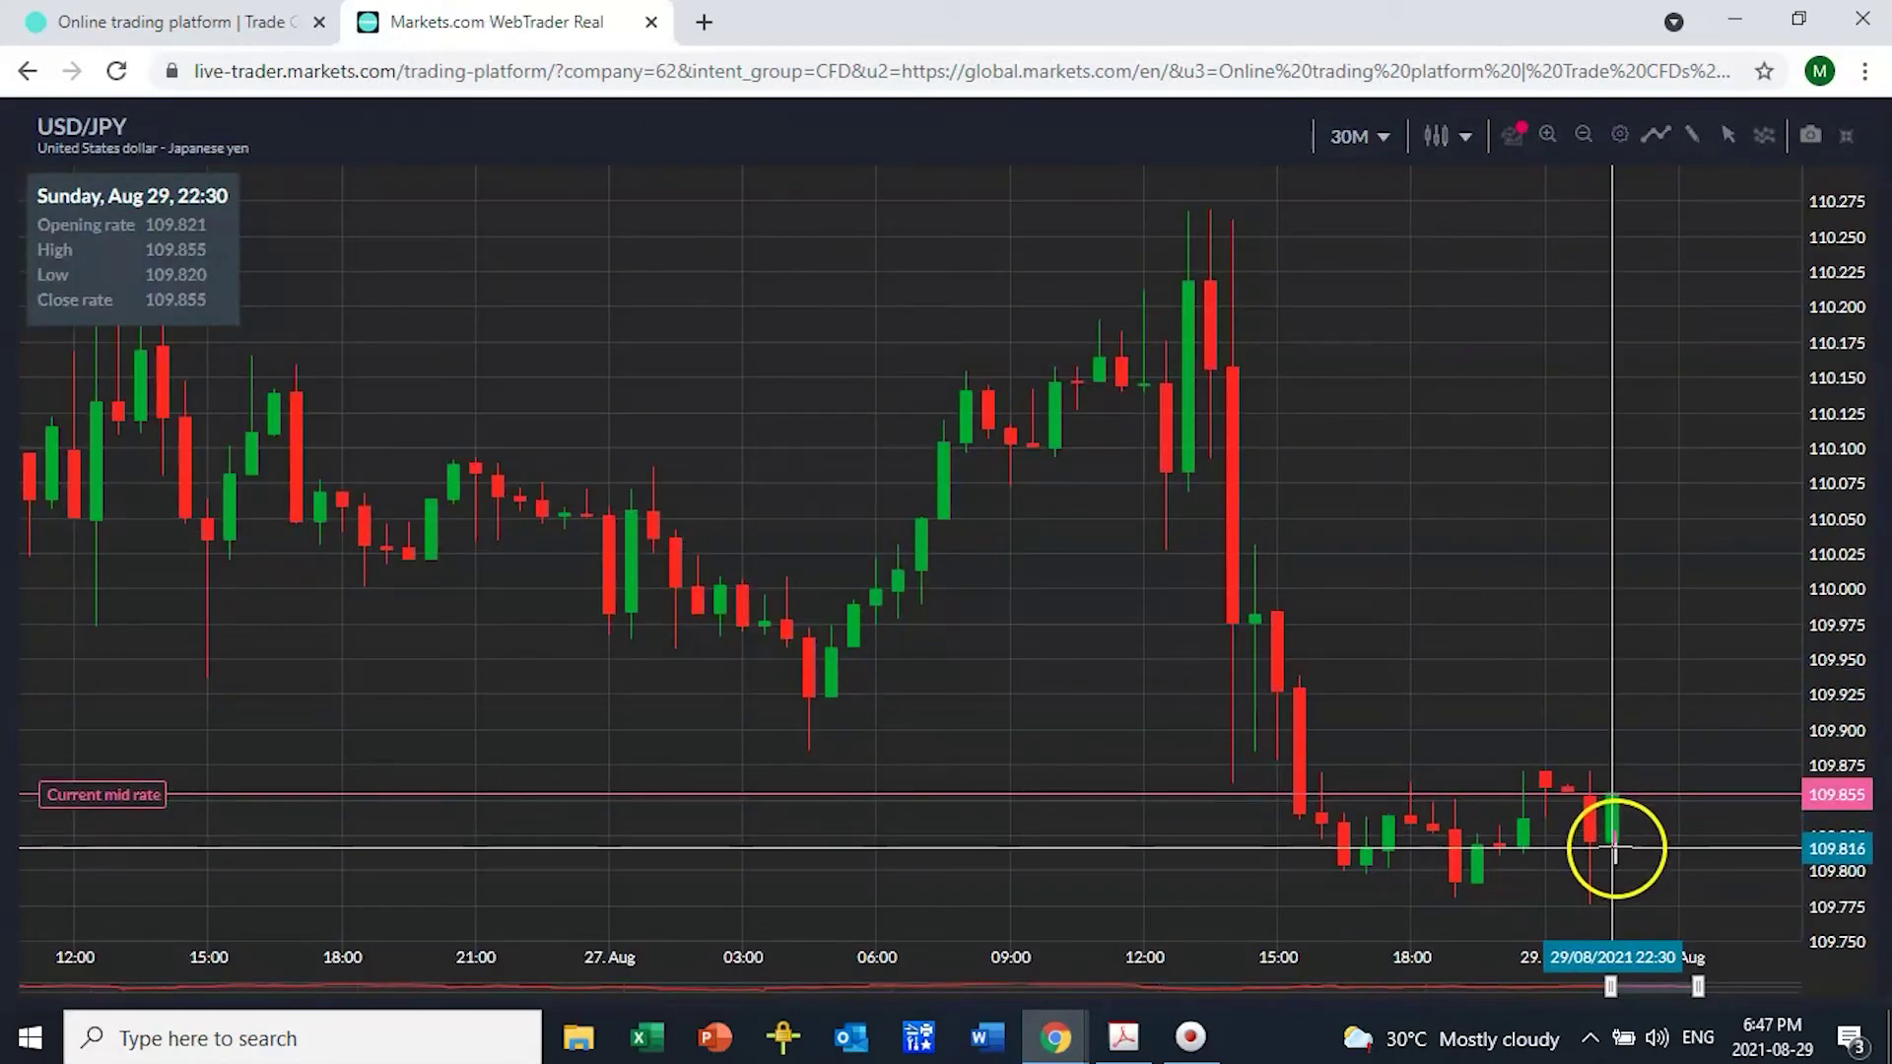
click(1588, 802)
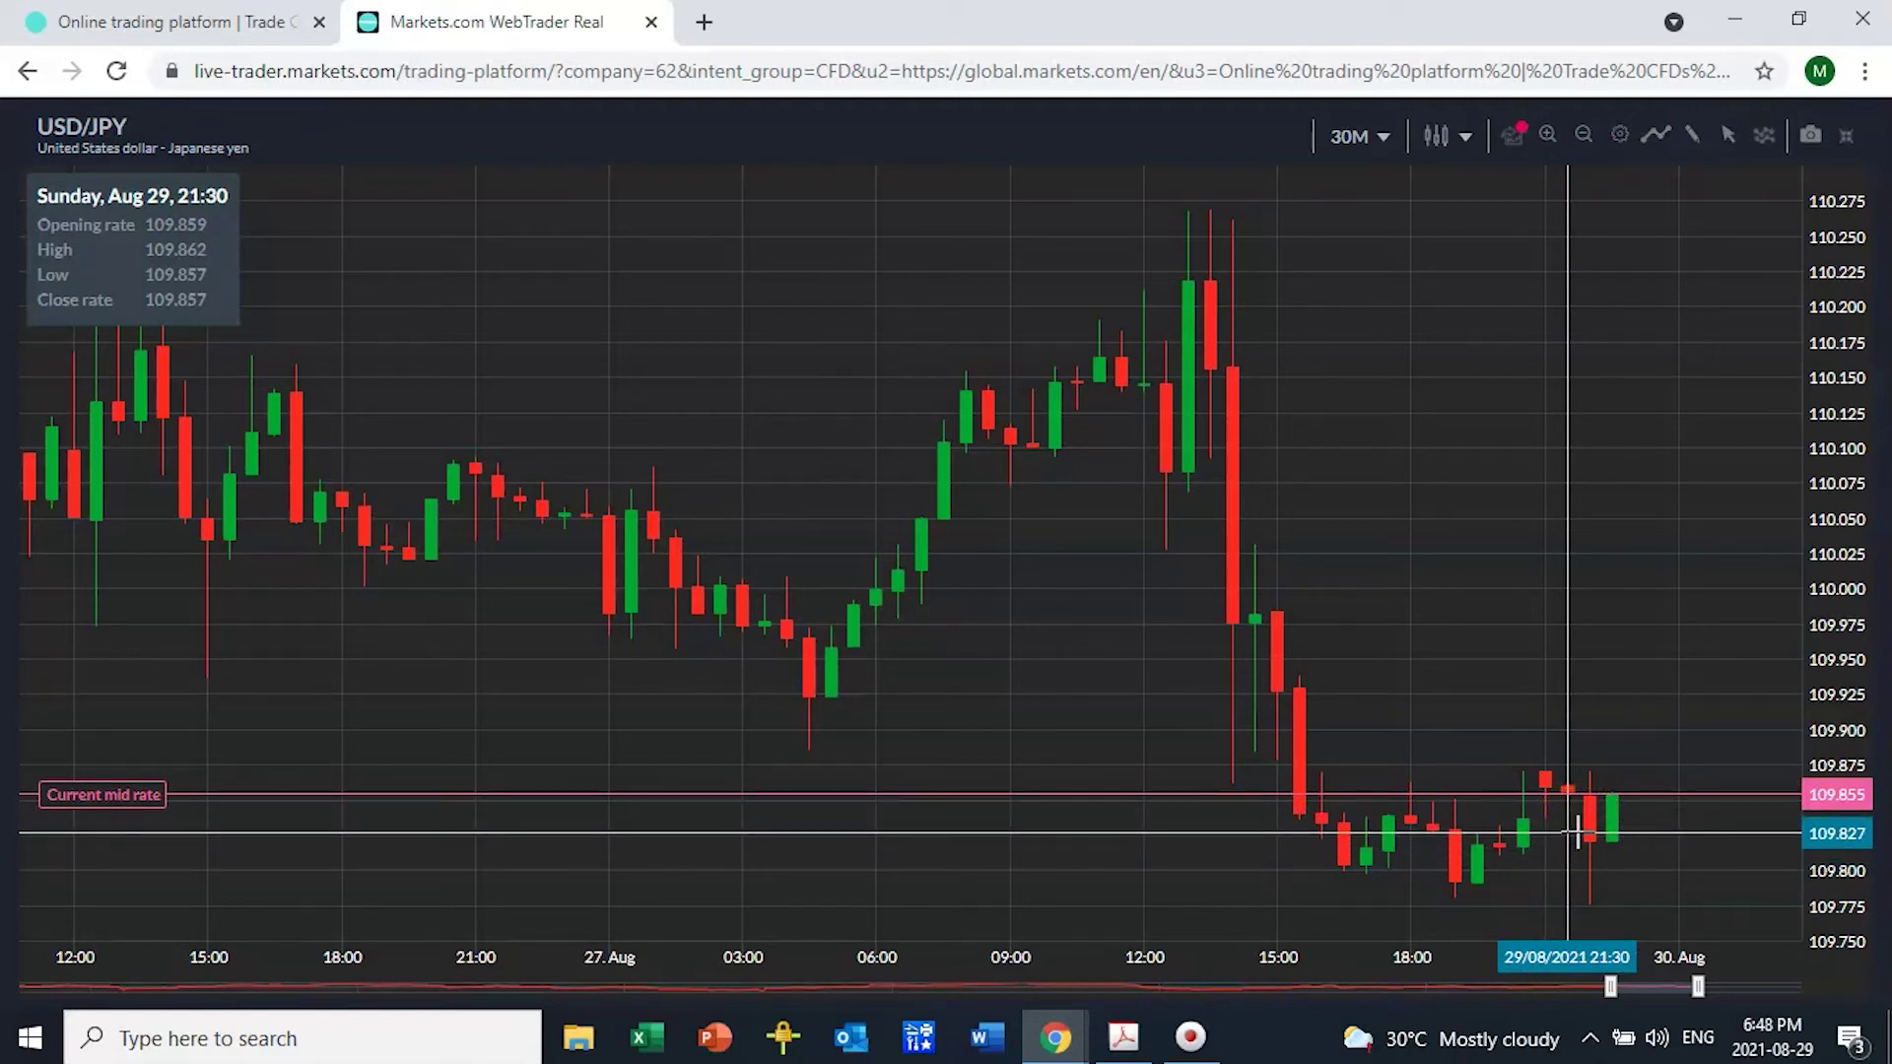
click(1723, 837)
click(1665, 802)
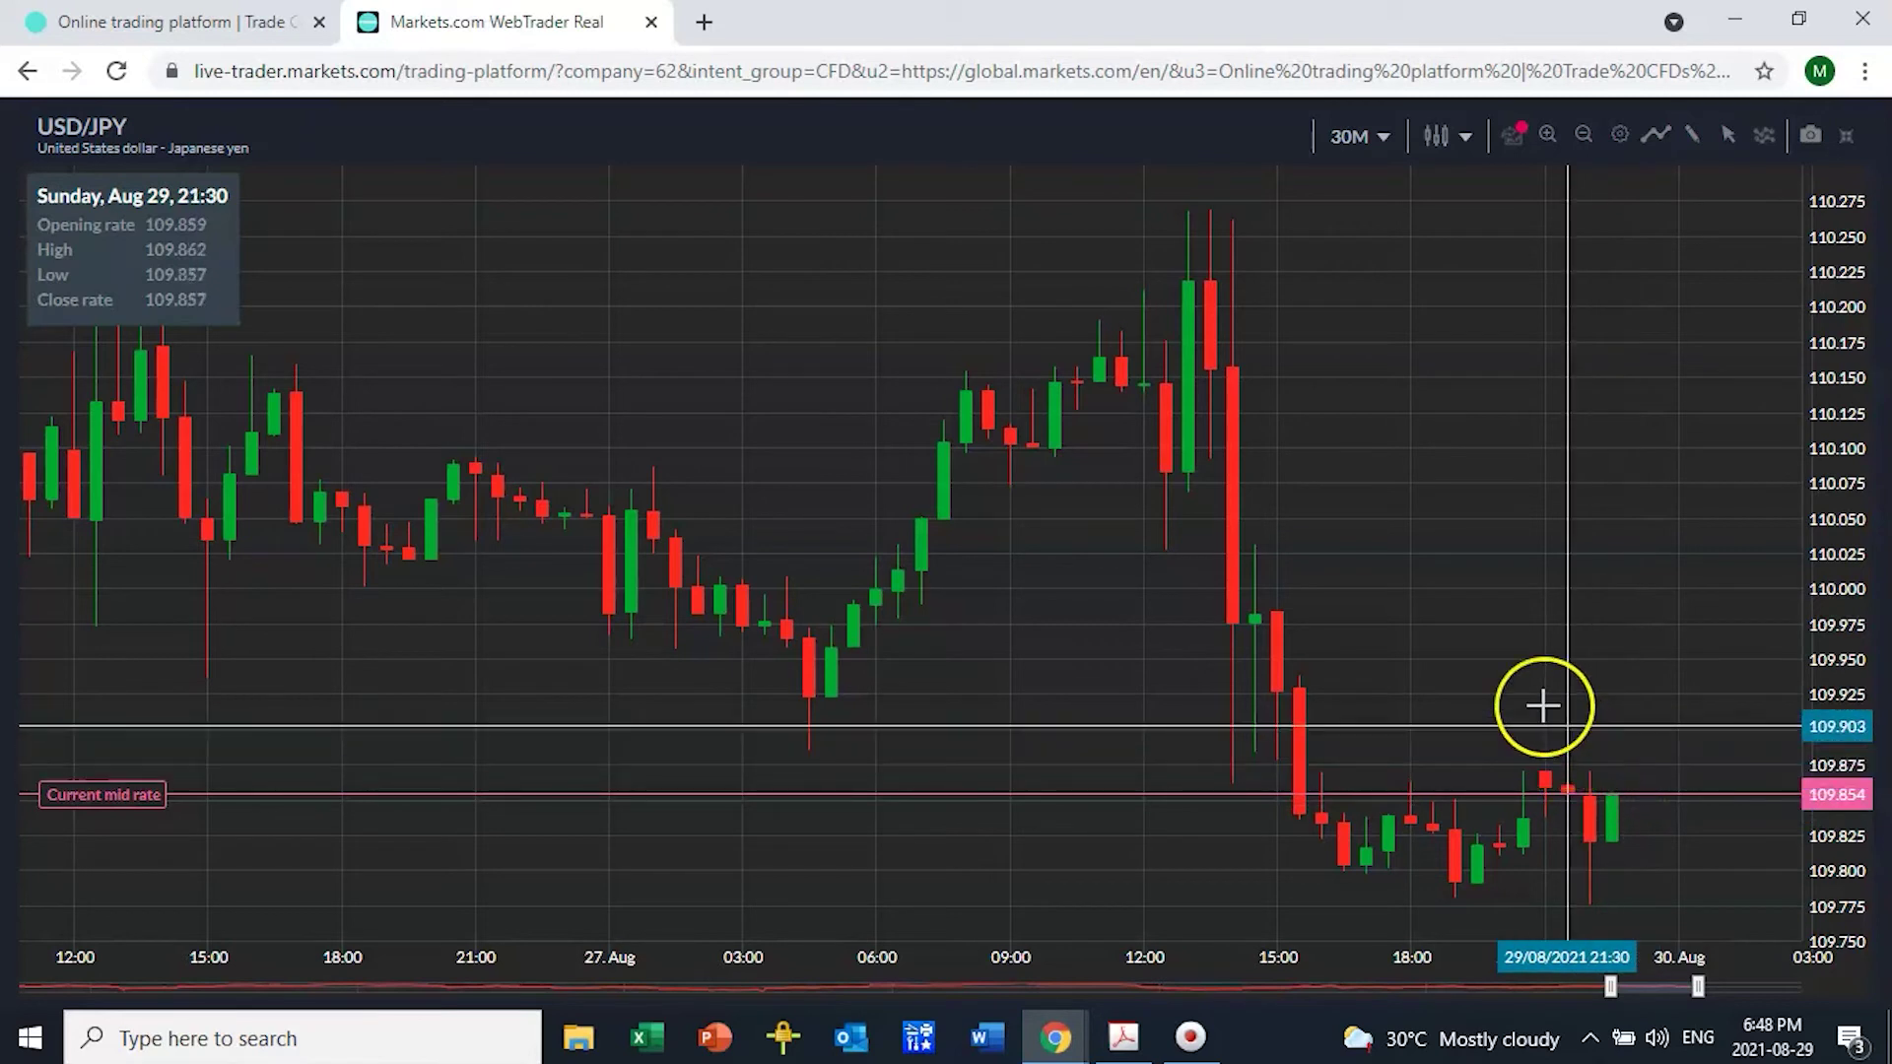
Step: Switch the USD/JPY chart to the 1D timeframe
click(1382, 144)
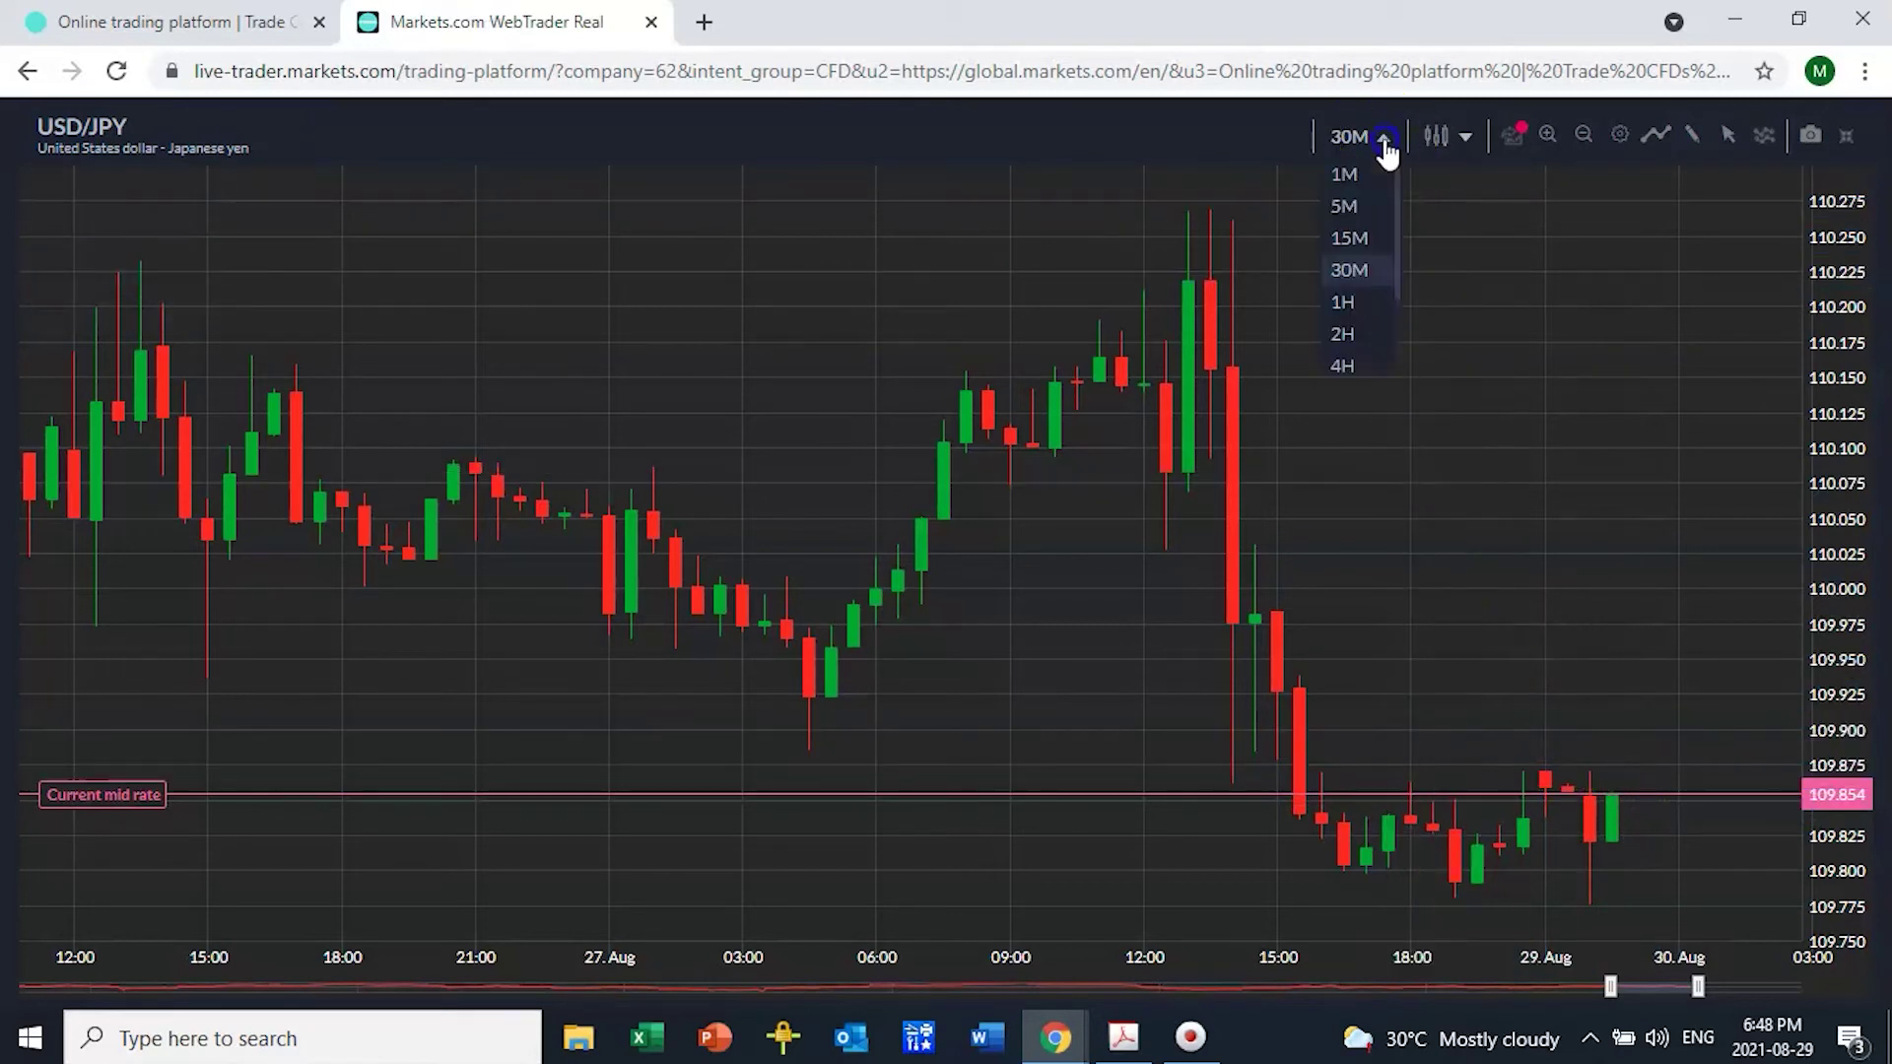
scroll(1359, 286, down, 1)
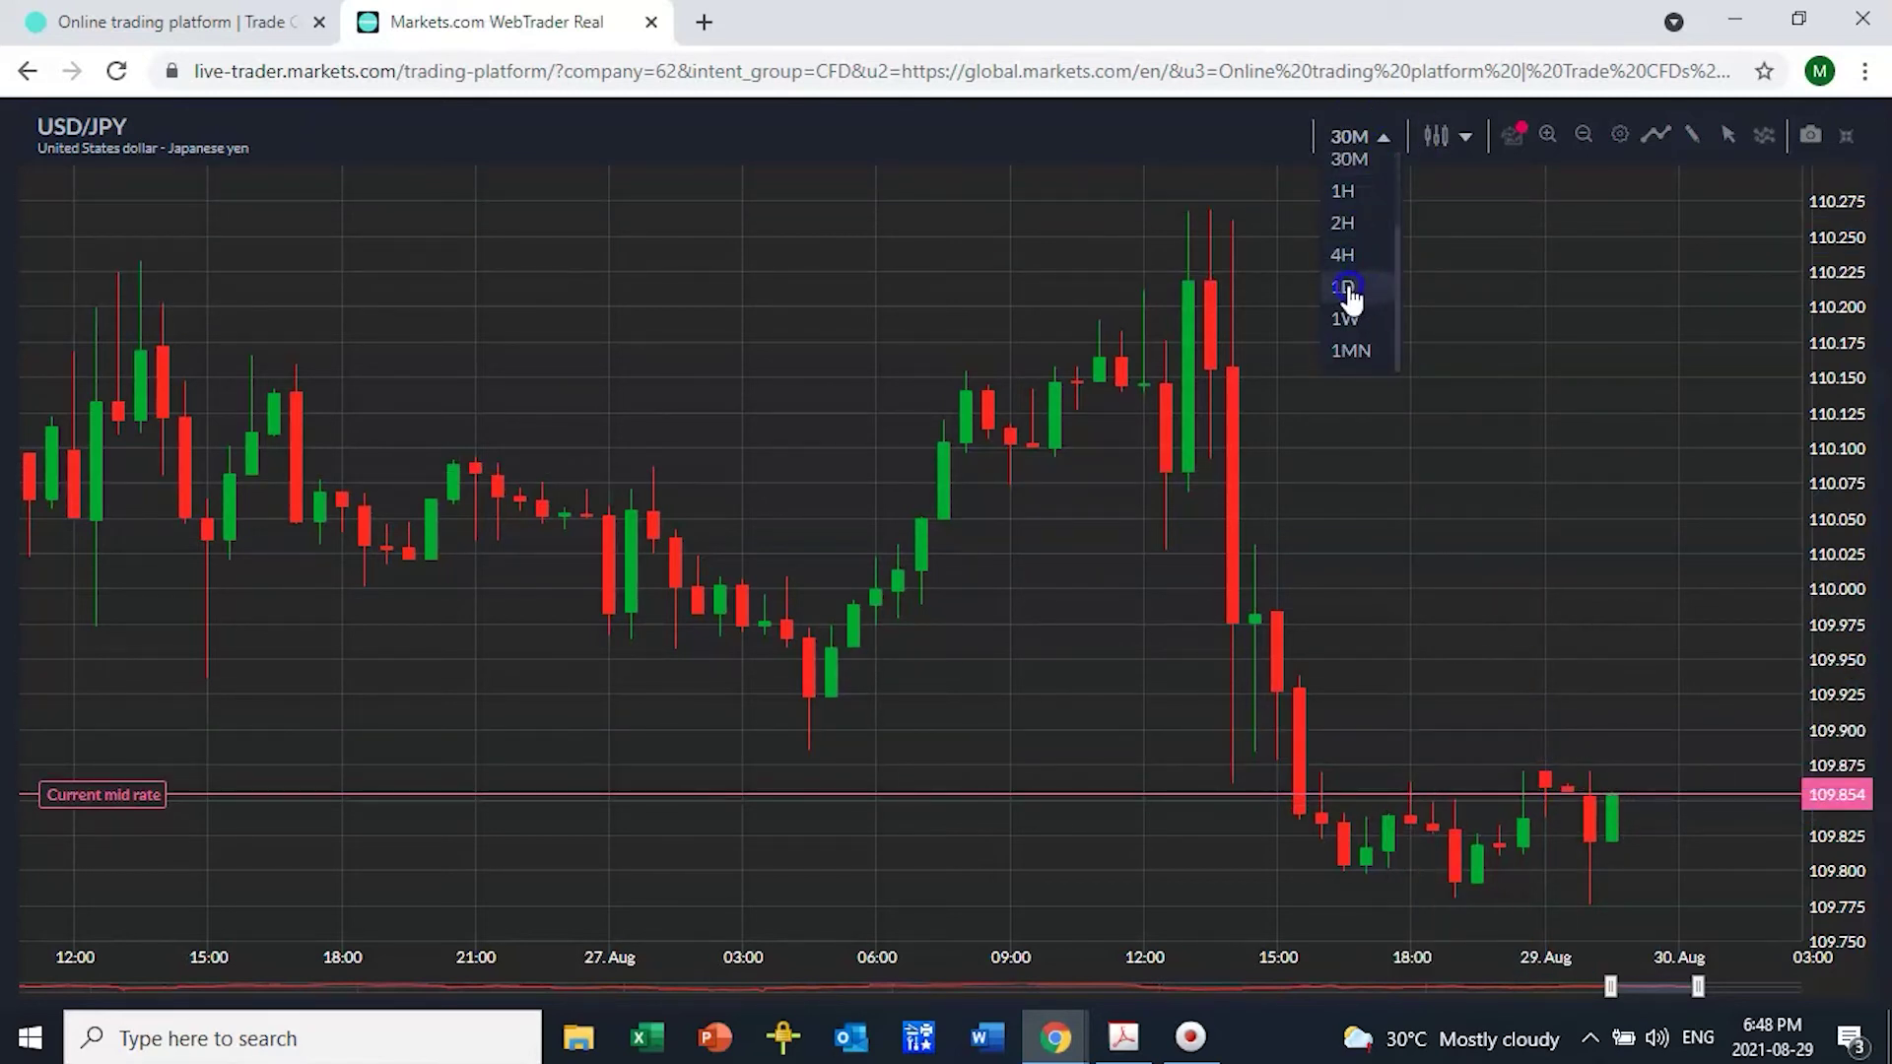
click(1345, 288)
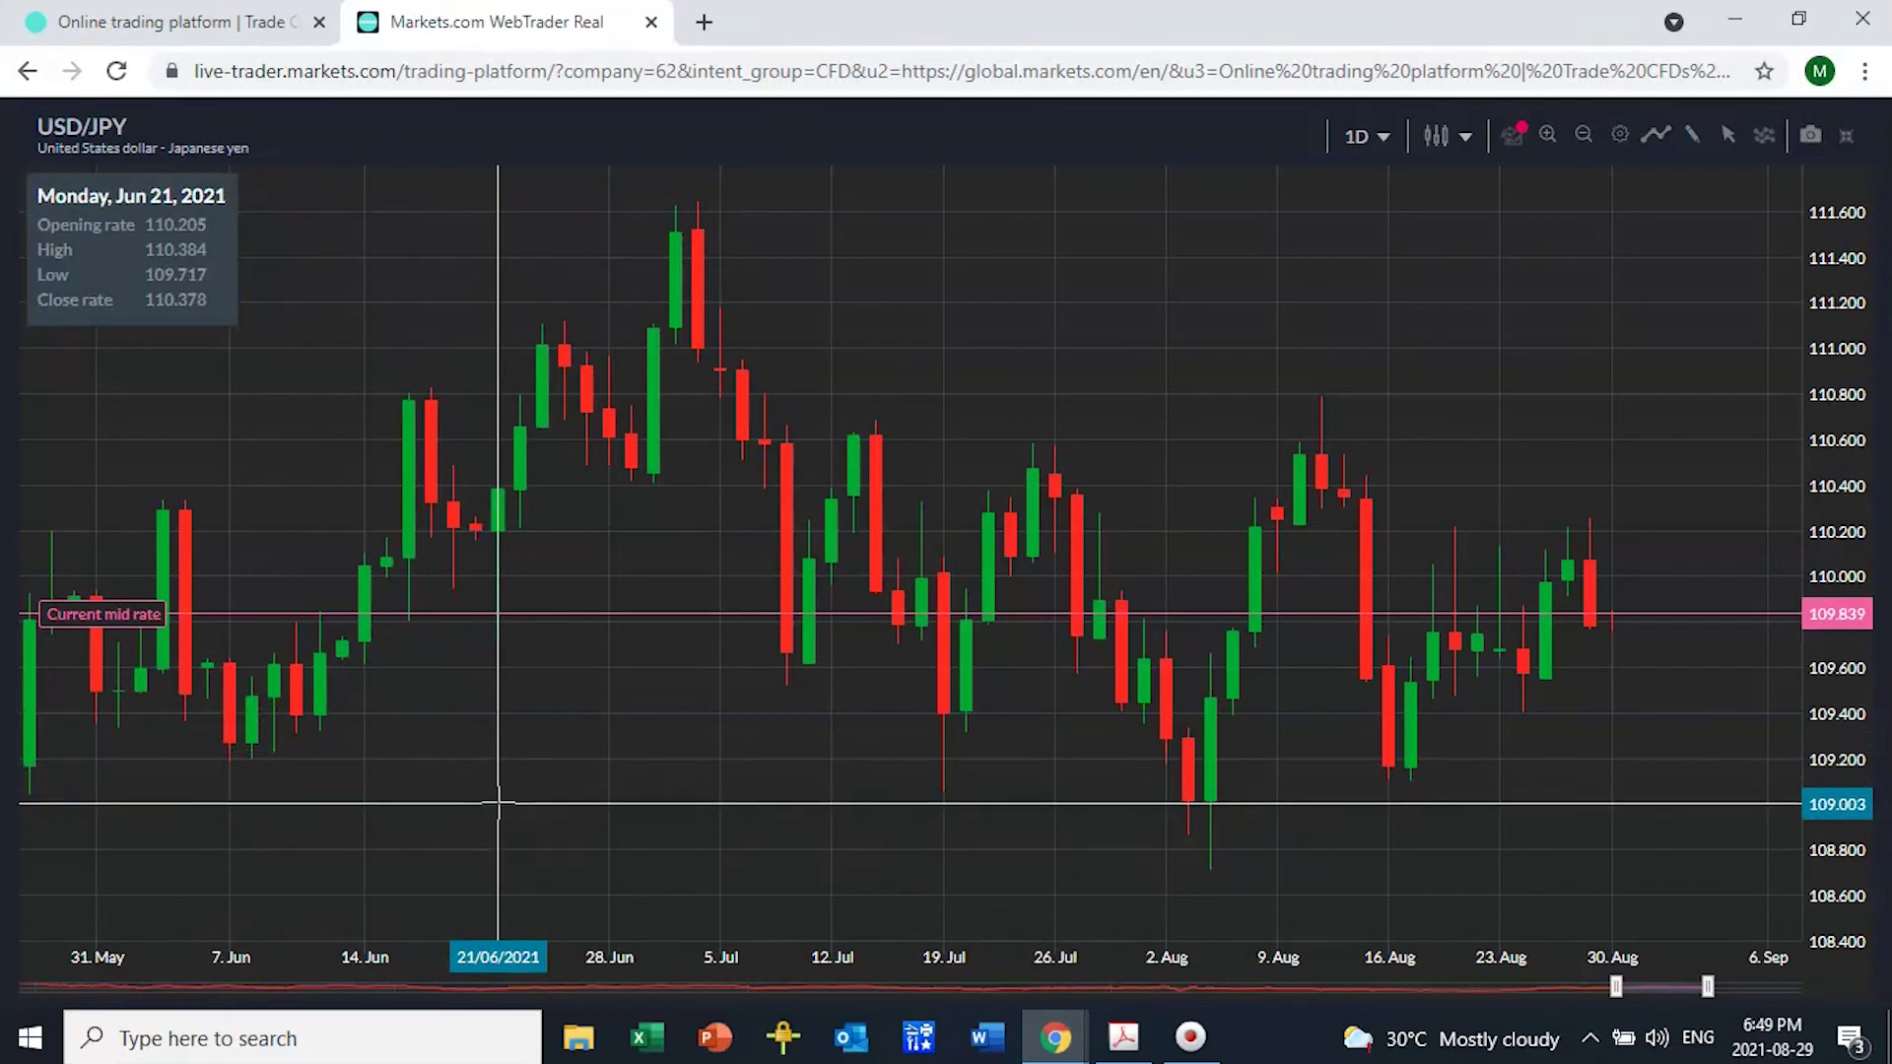
Step: Examine the upward and downward swings of the USD/JPY daily candles between June and late July 2021
mouse_move(359, 769)
mouse_down()
mouse_move(443, 769)
mouse_move(628, 338)
mouse_move(724, 226)
mouse_move(693, 198)
mouse_move(718, 201)
mouse_move(677, 220)
mouse_move(678, 204)
mouse_move(634, 410)
mouse_move(676, 232)
mouse_move(701, 215)
mouse_move(798, 739)
mouse_move(752, 215)
mouse_move(604, 336)
mouse_move(629, 296)
mouse_move(498, 520)
mouse_move(169, 481)
mouse_move(684, 447)
mouse_move(709, 515)
mouse_up()
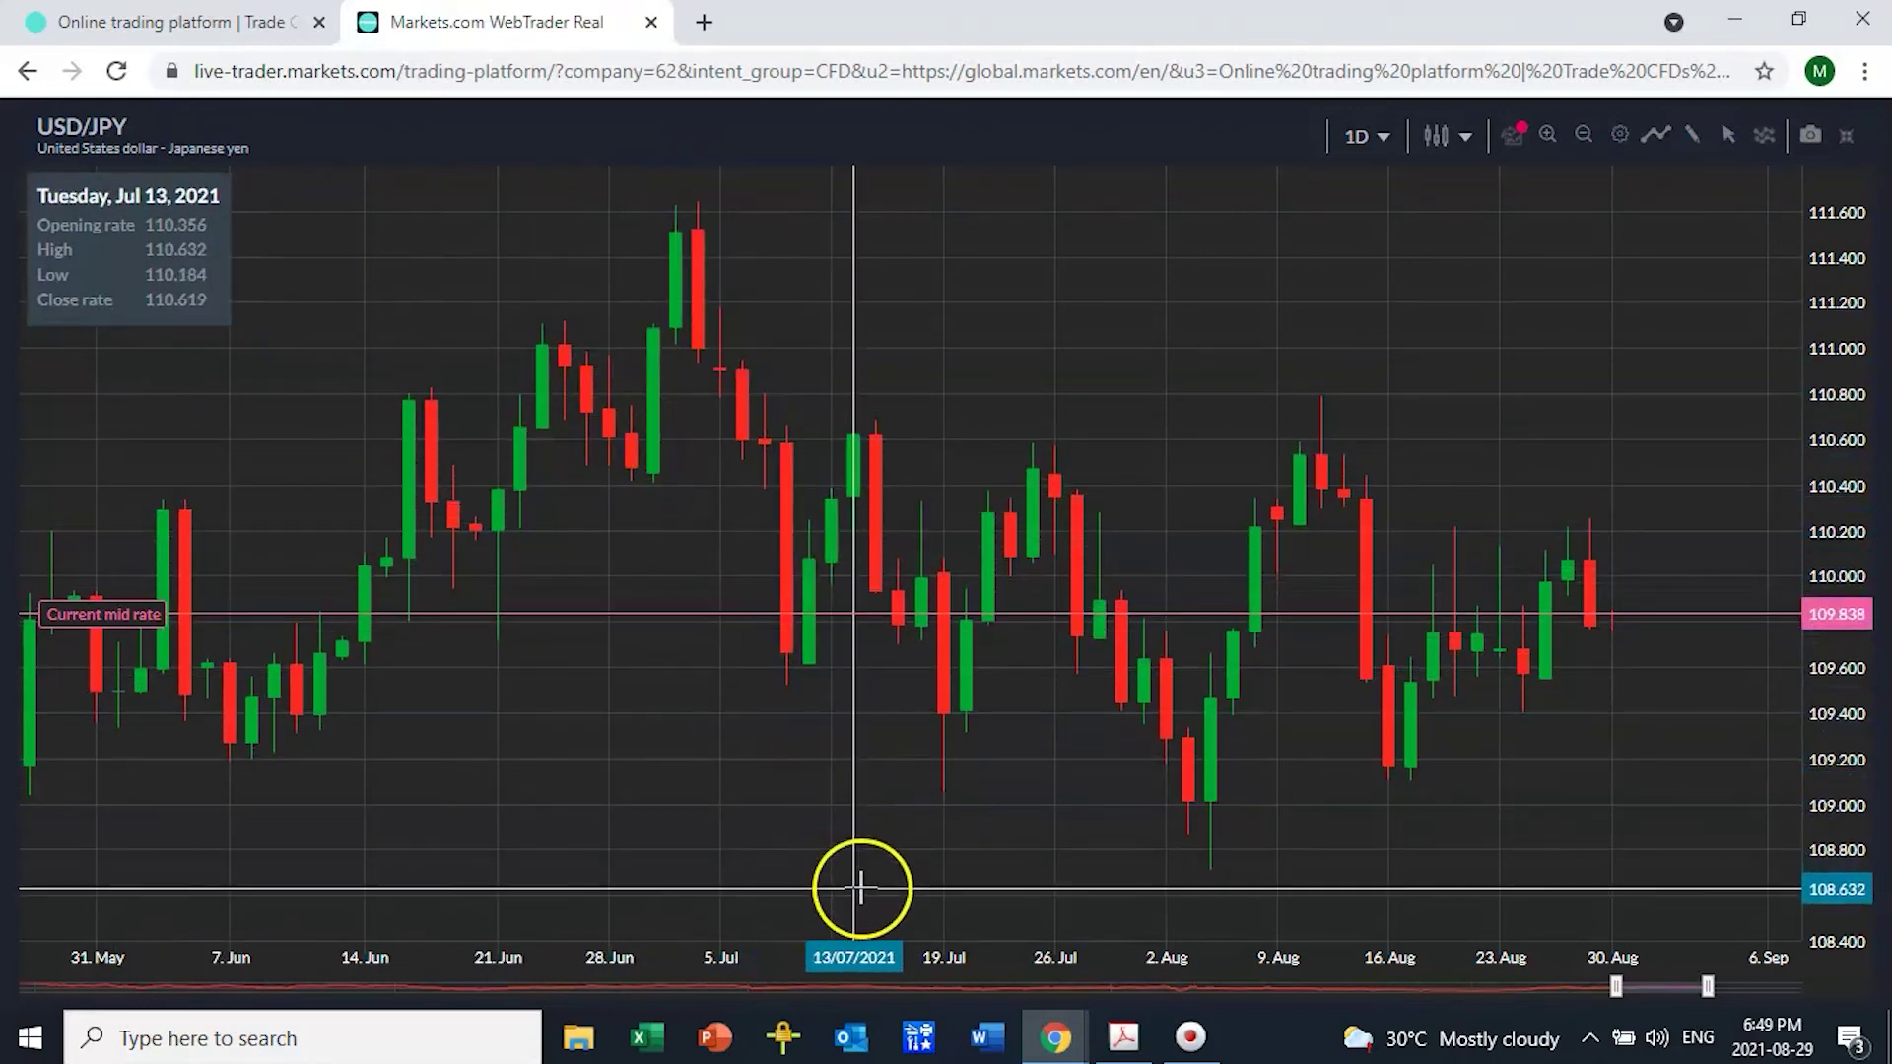
click(920, 892)
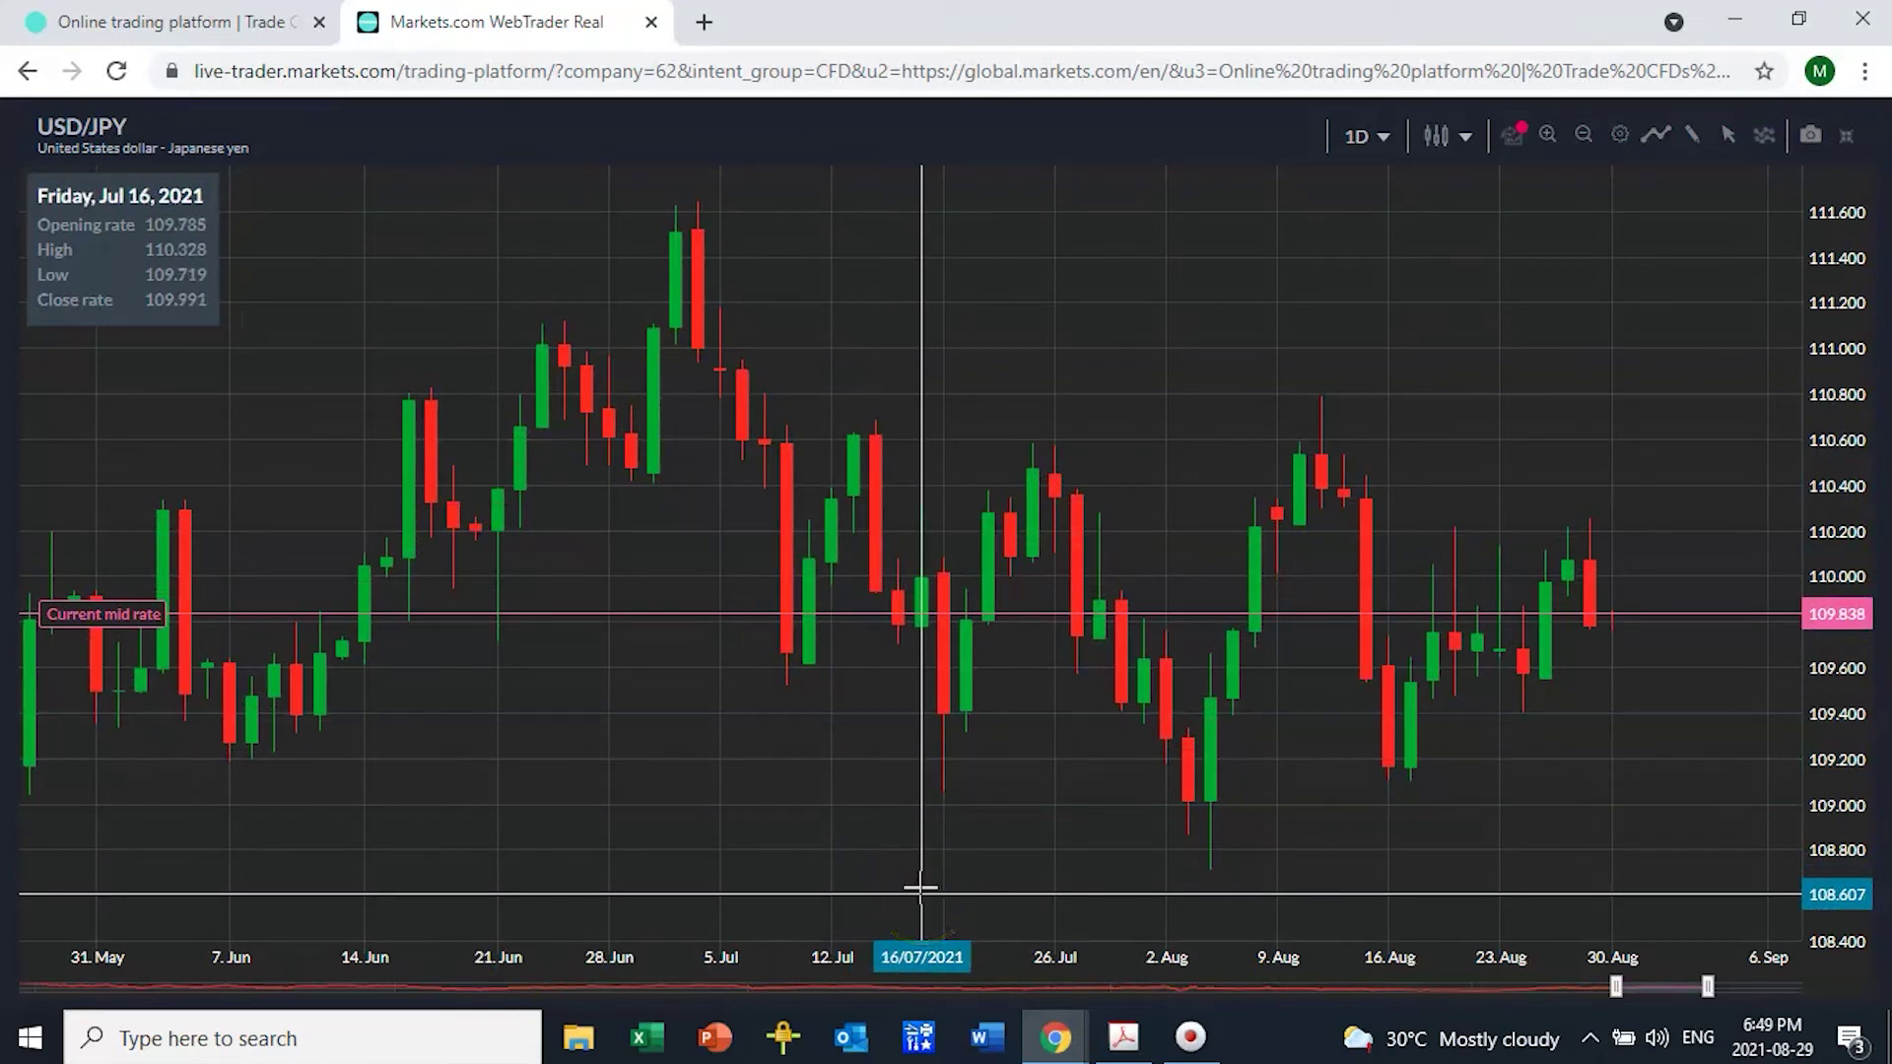
click(985, 485)
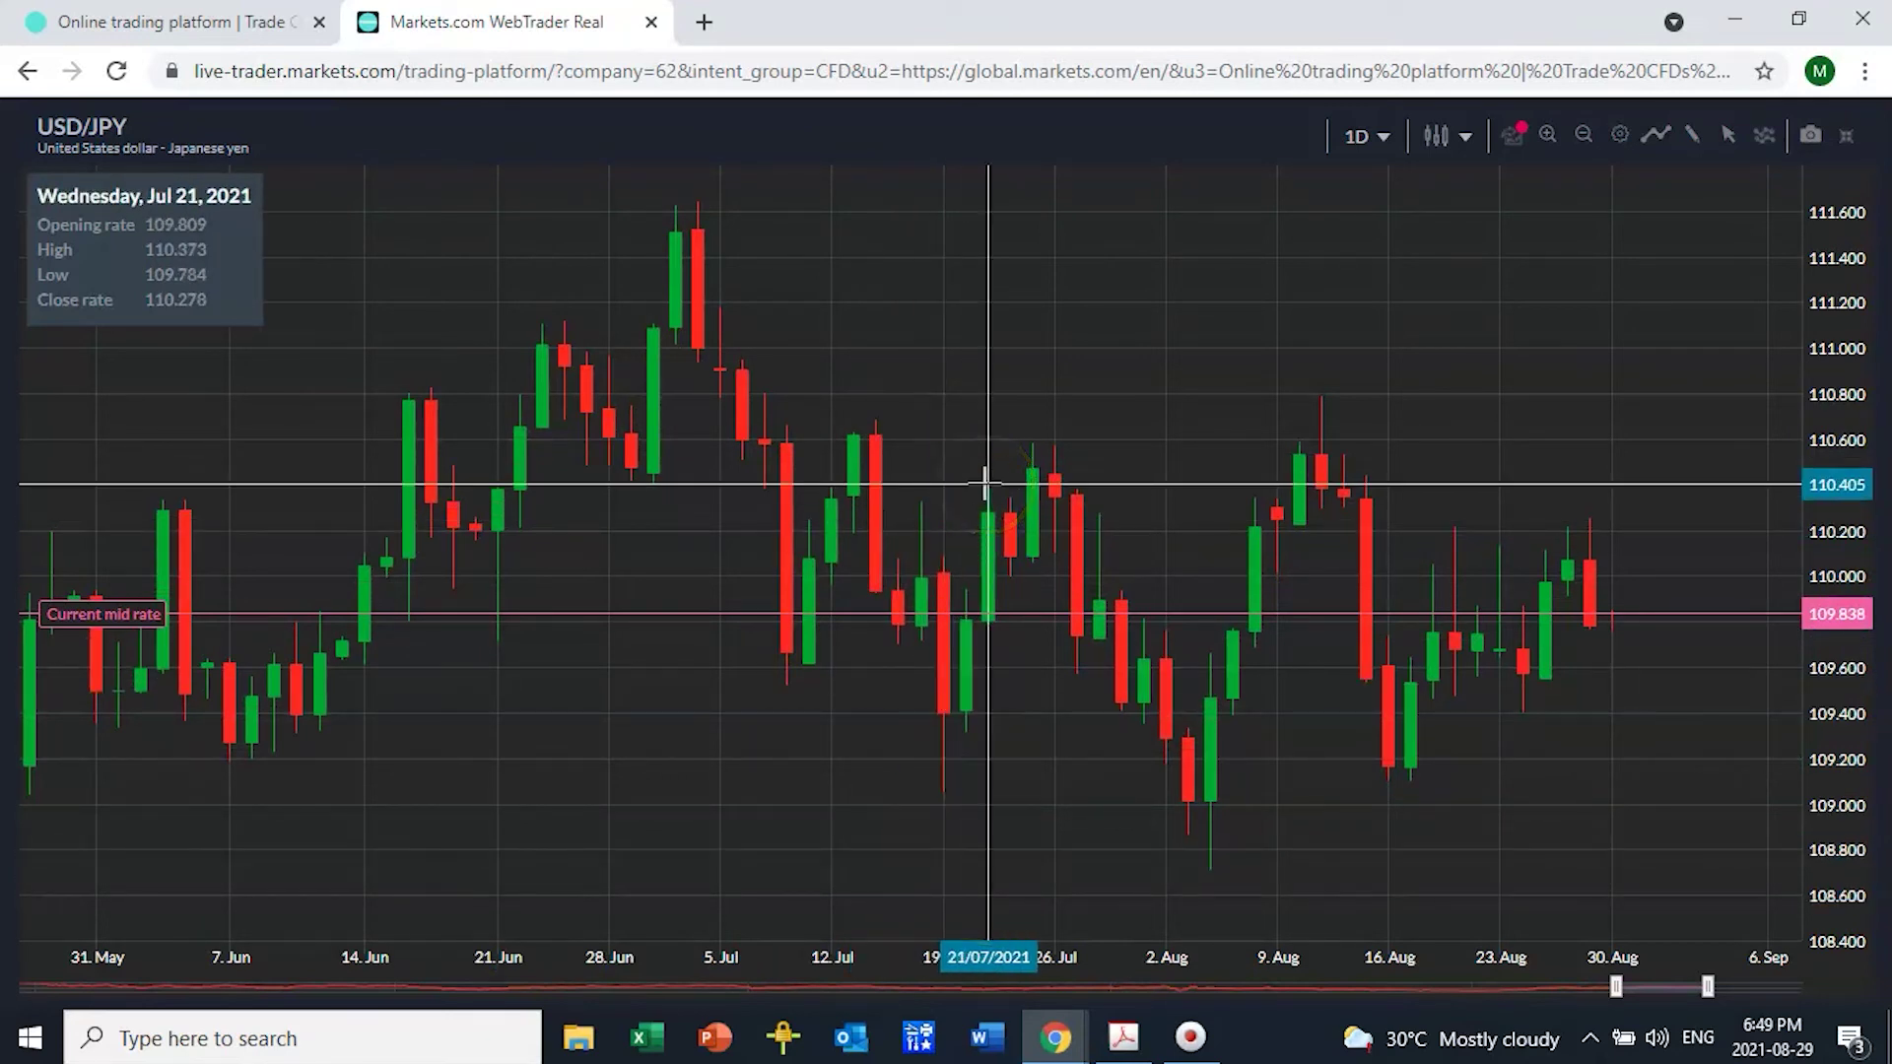
click(756, 262)
click(815, 633)
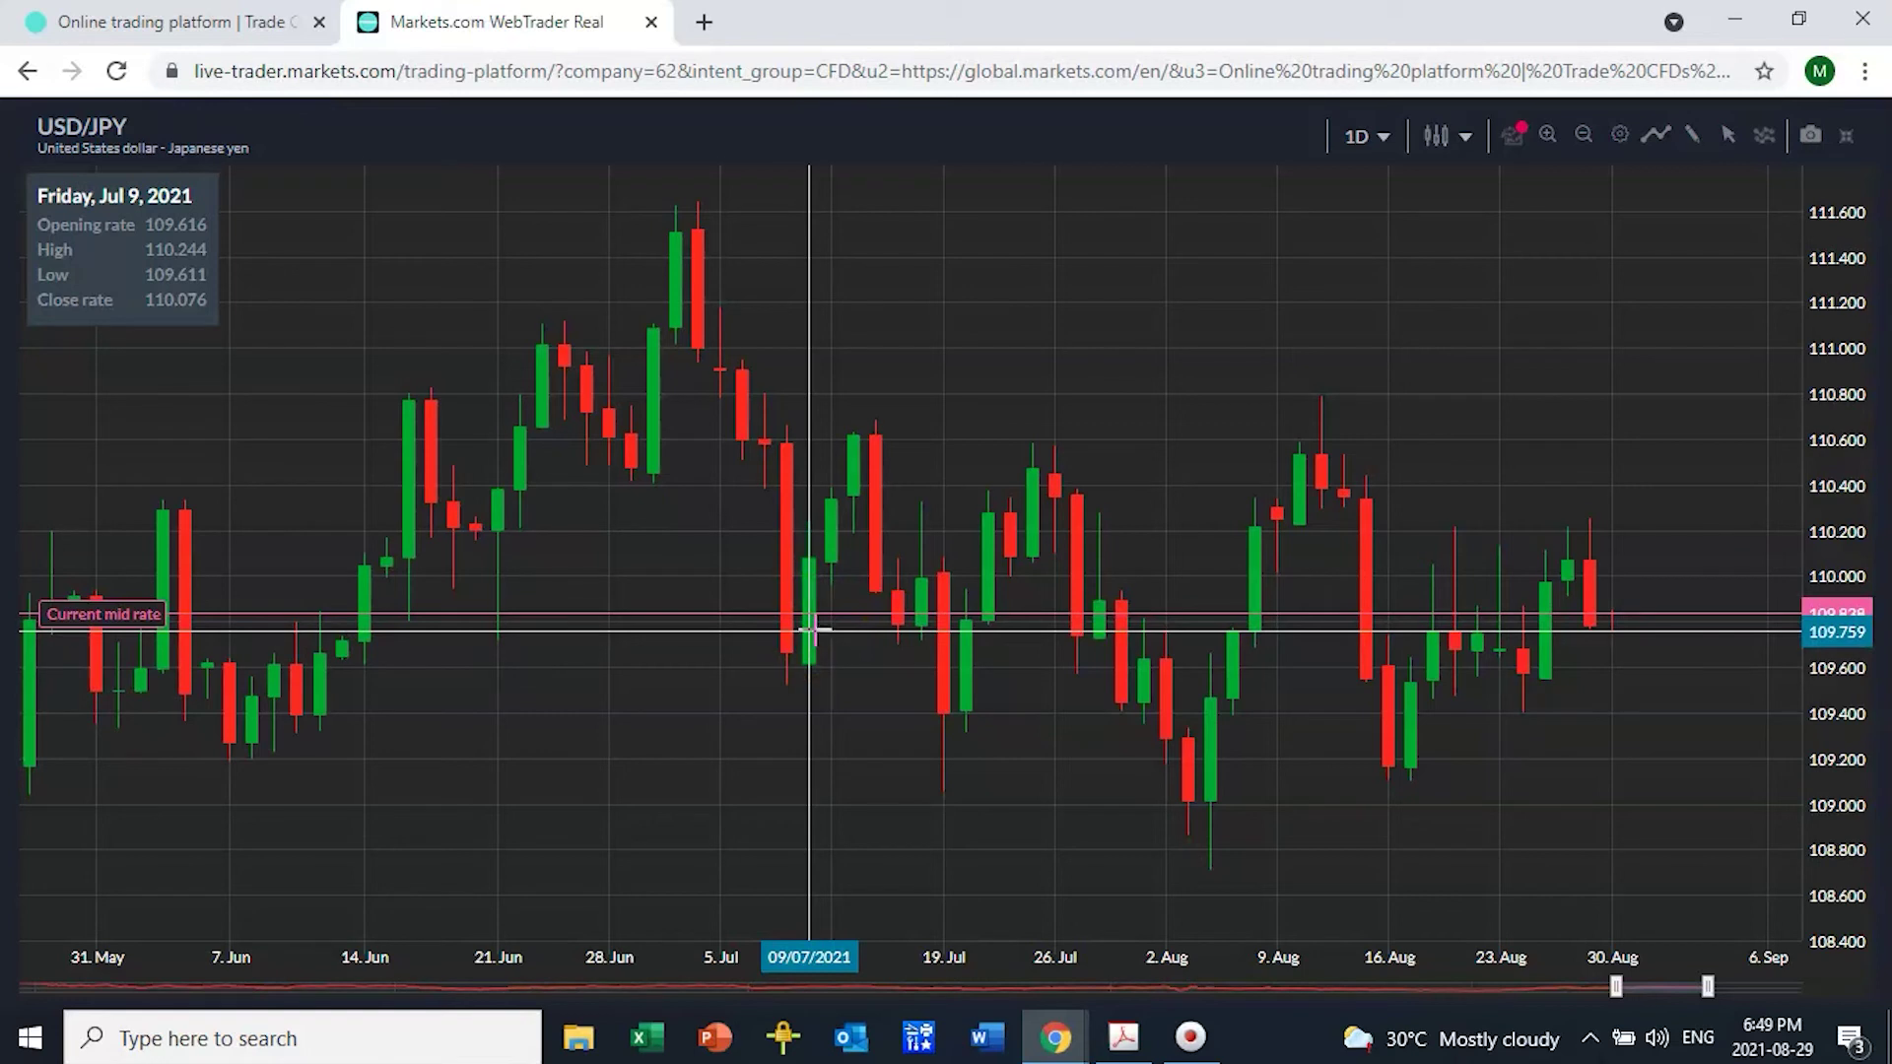
click(638, 631)
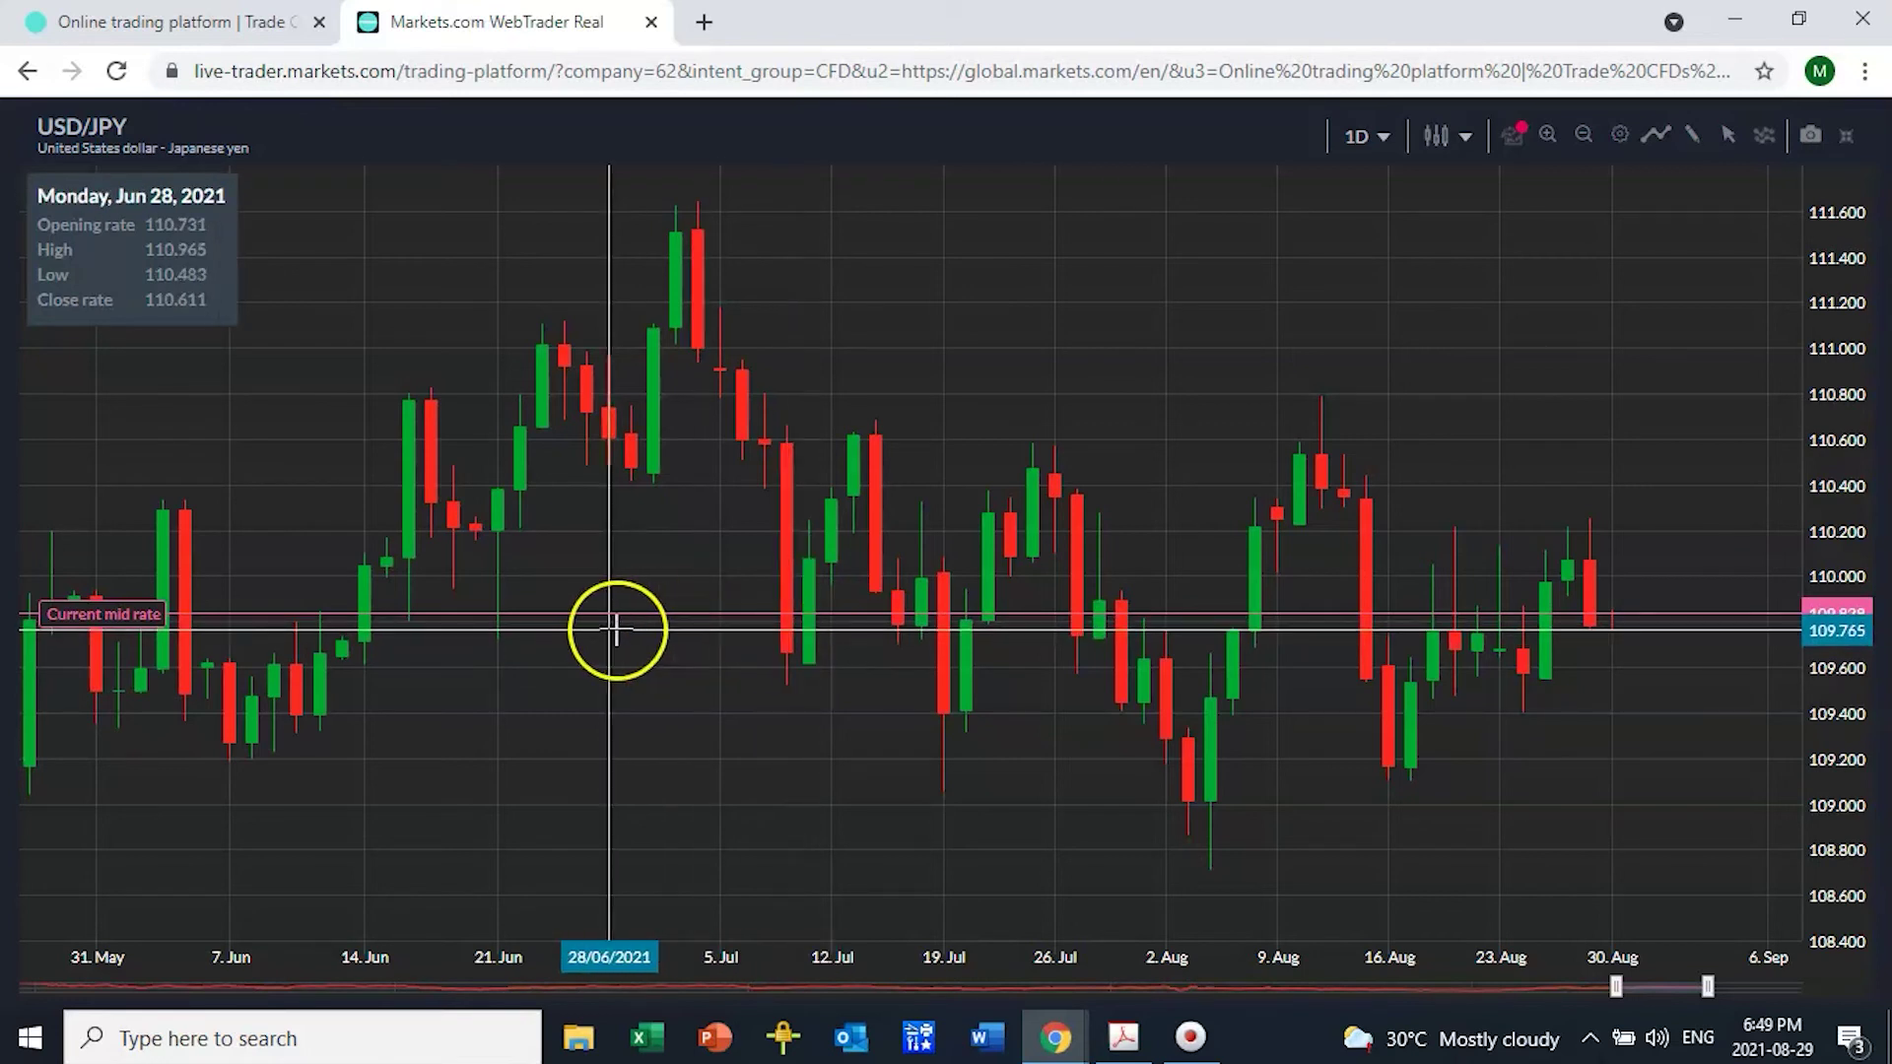
click(628, 617)
click(662, 604)
click(680, 604)
click(696, 595)
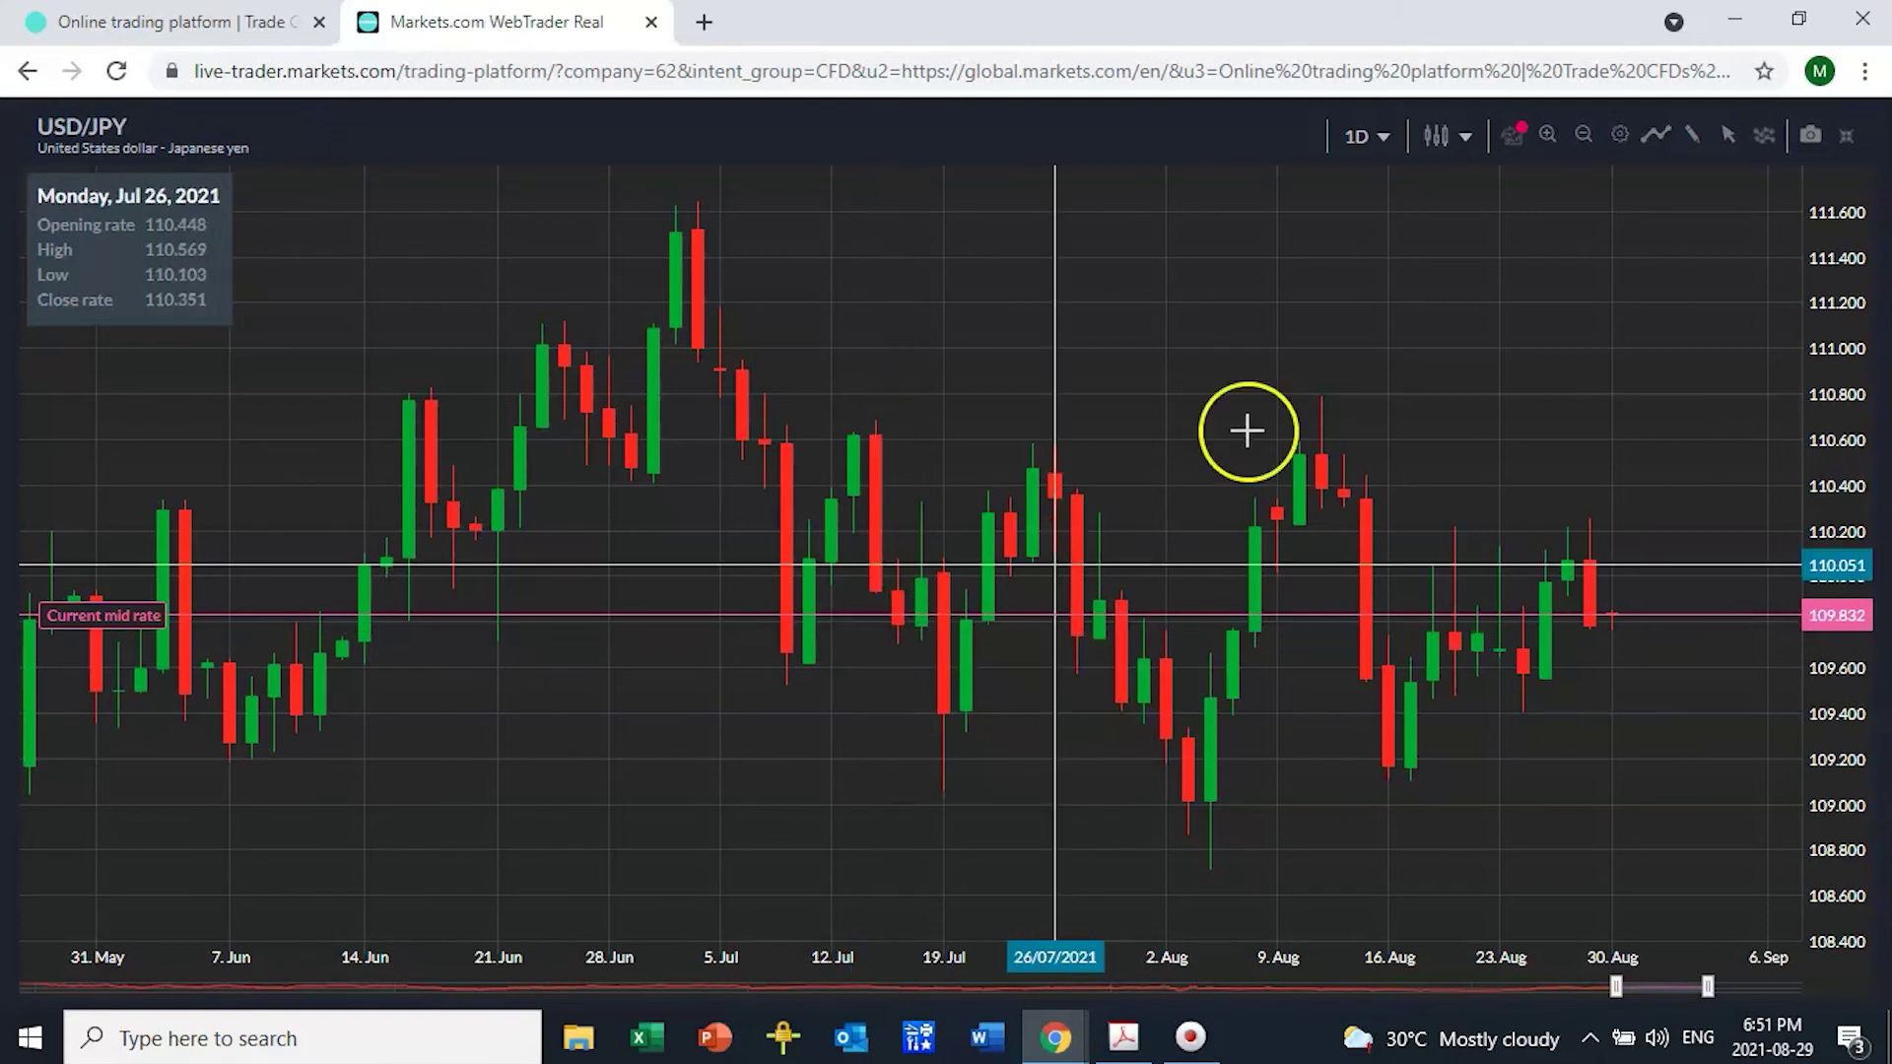
Step: Draw two horizontal lines on the daily chart, one at the late-August candle highs and one at about 109.405
click(1692, 136)
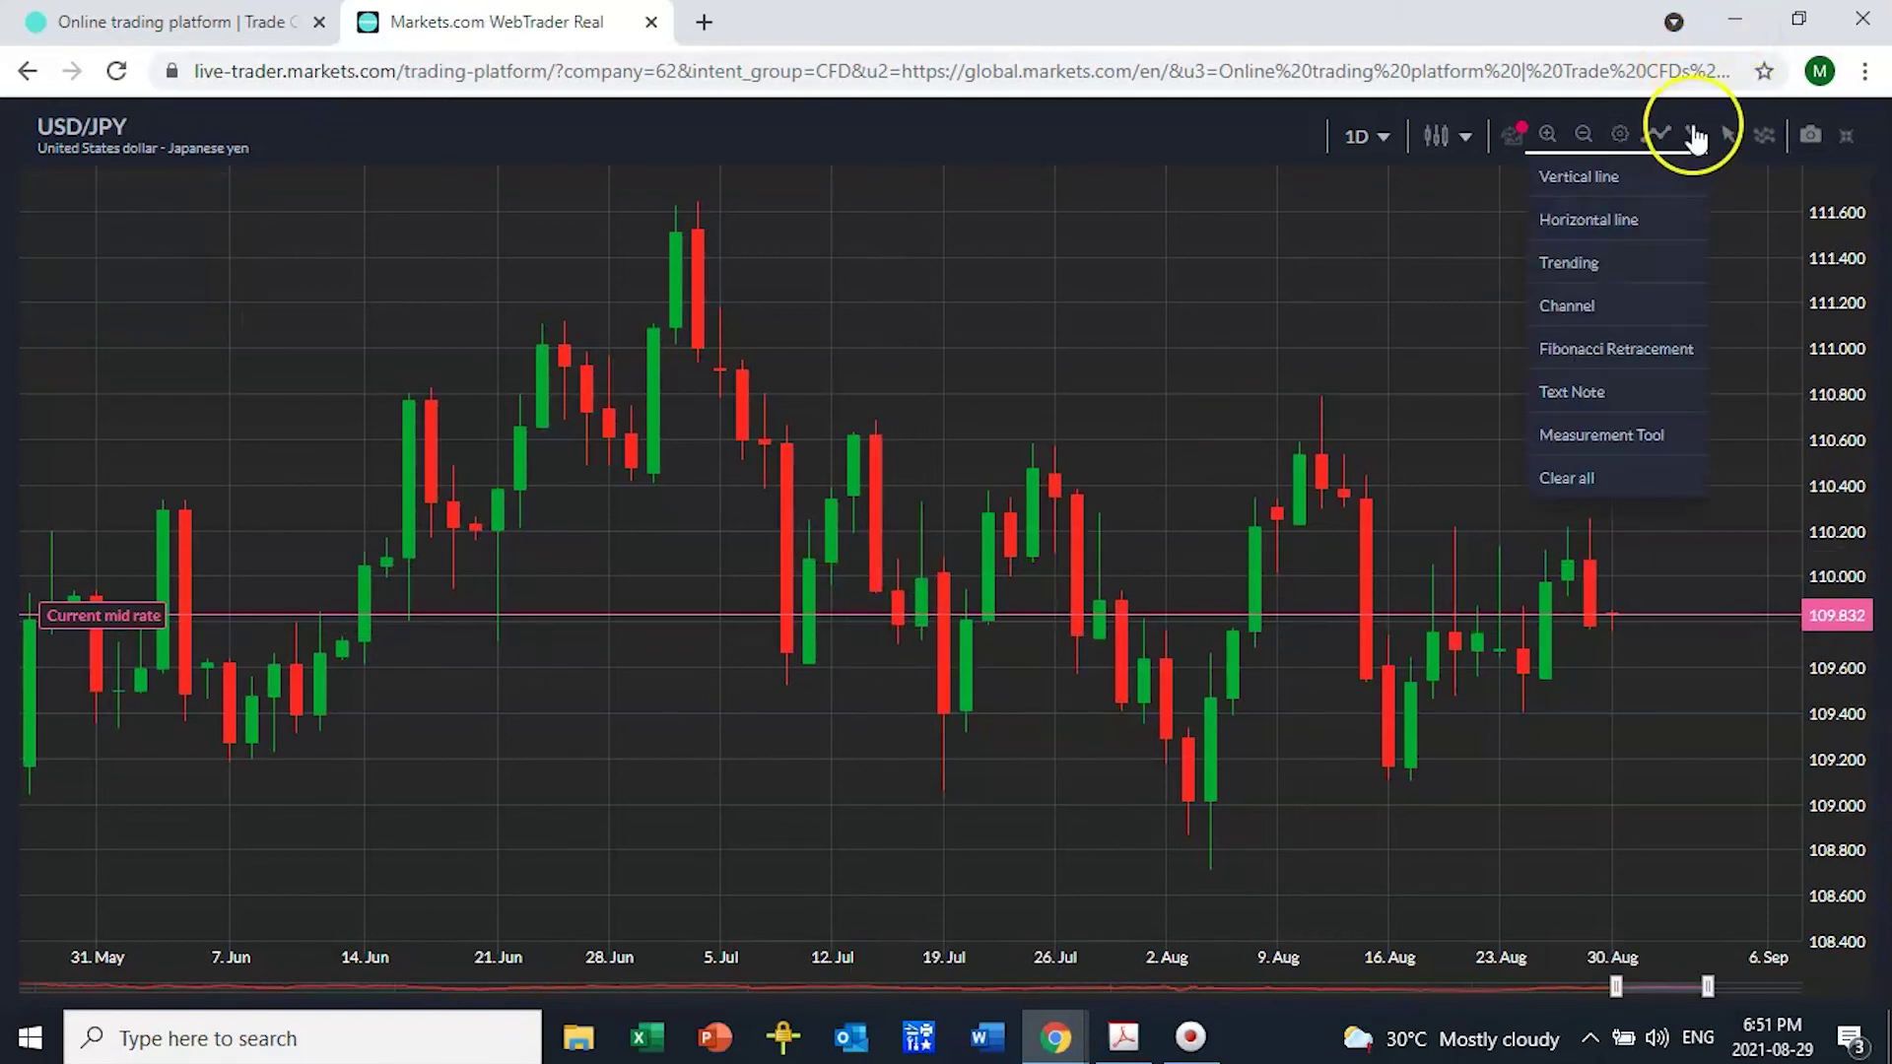
click(1646, 220)
click(1594, 517)
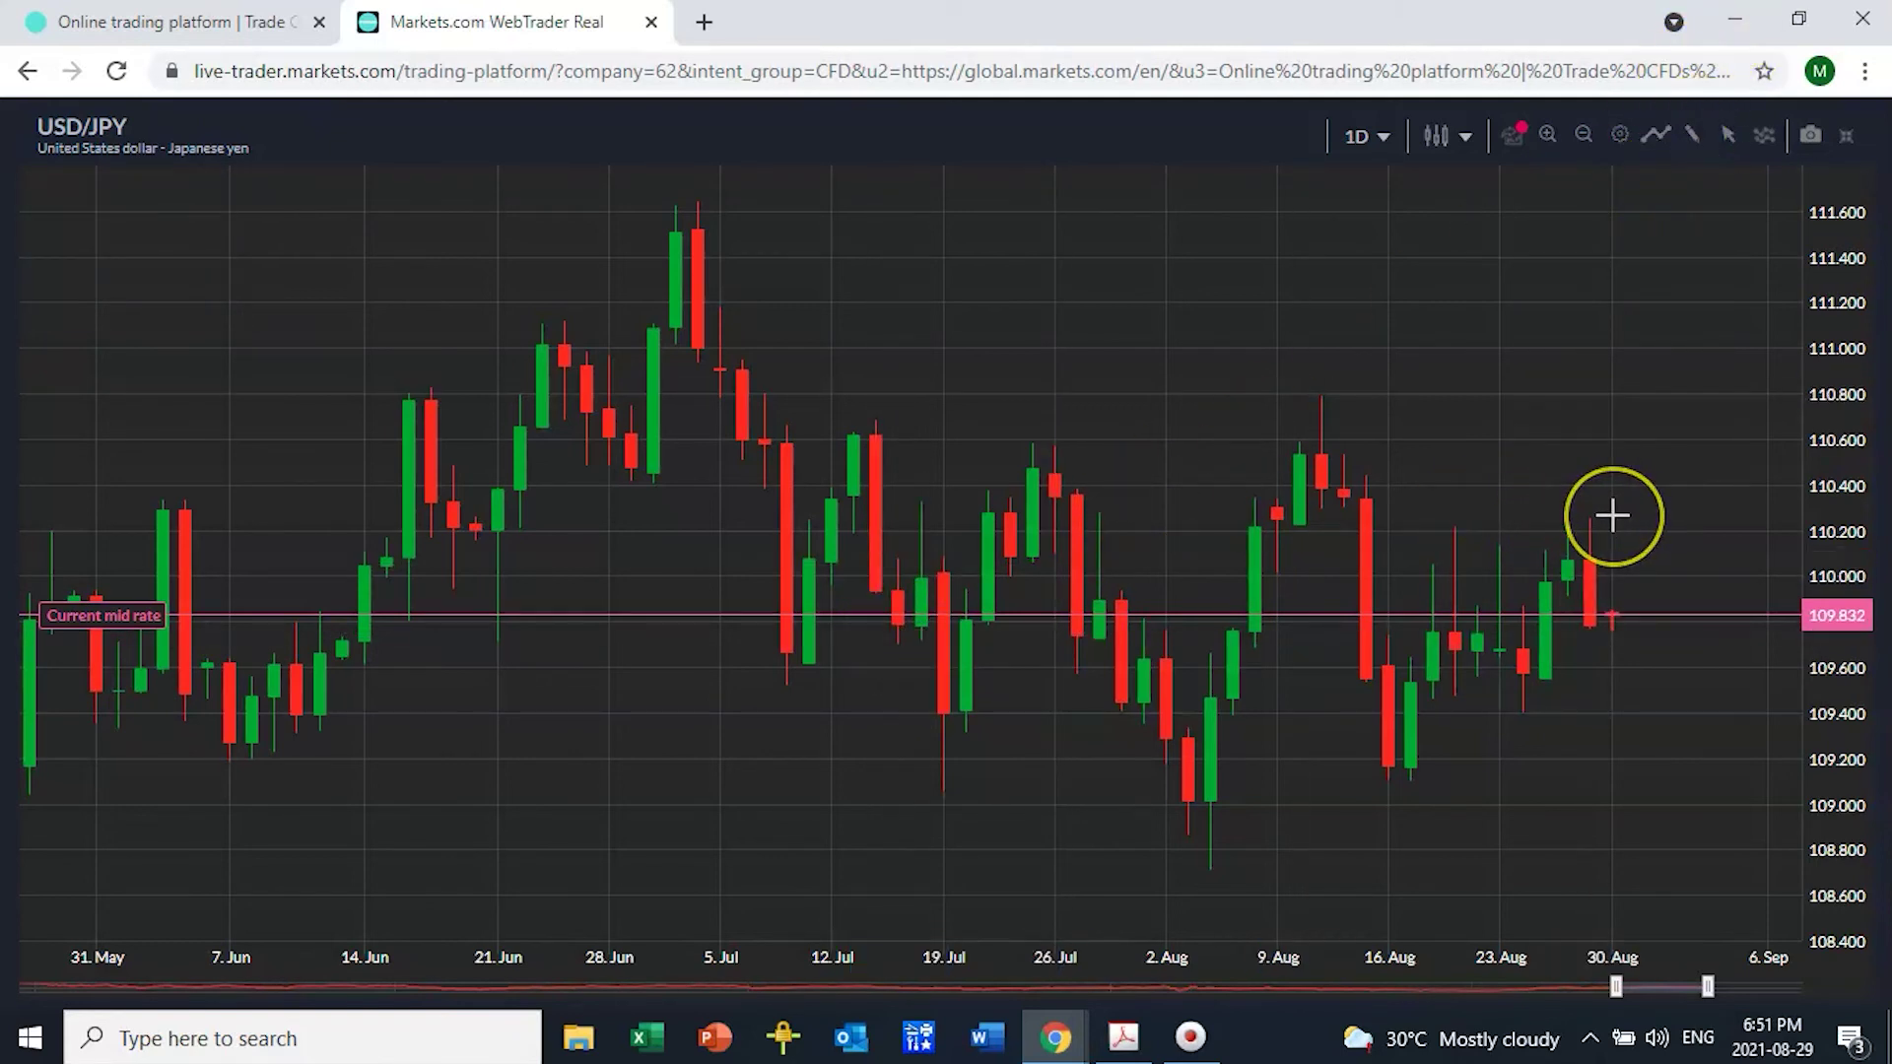
drag(1613, 516, 1613, 712)
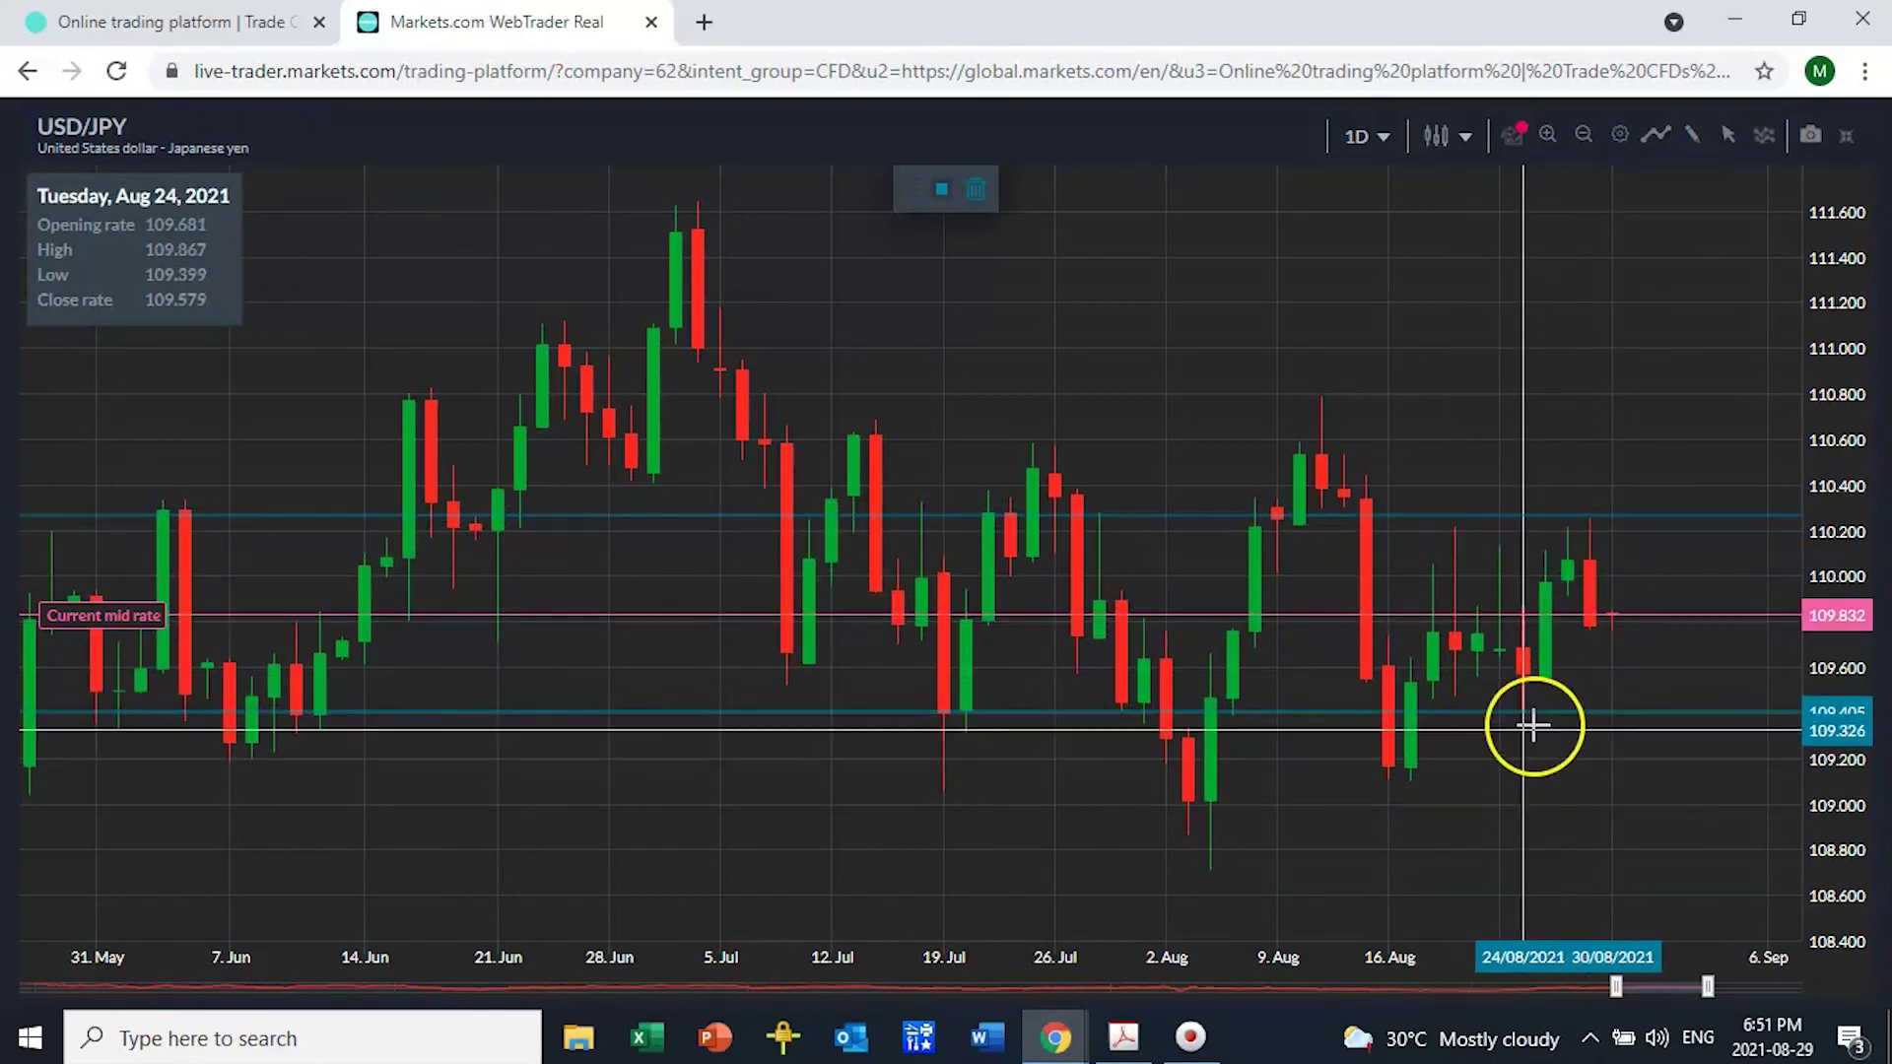
Step: Leave the full-screen USD/JPY chart and open EUR/USD from the major currencies in a full-screen chart
click(1848, 138)
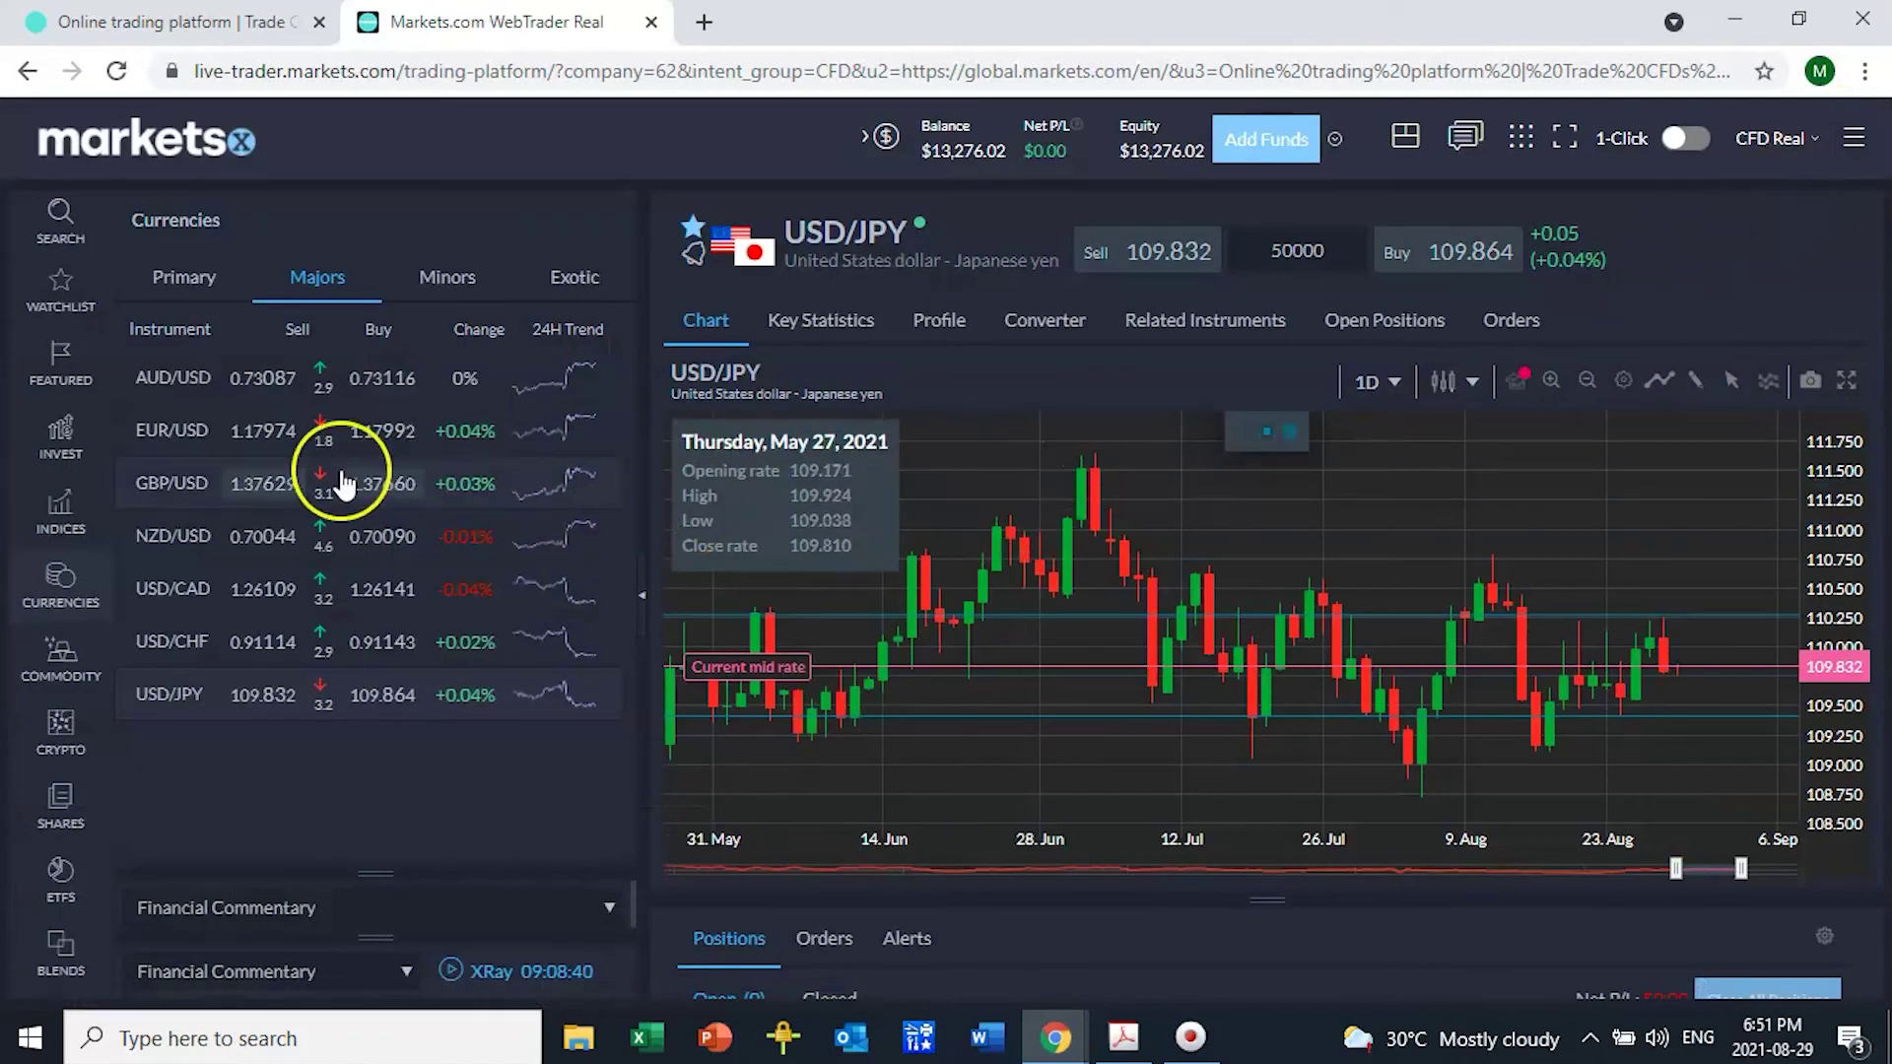
click(164, 433)
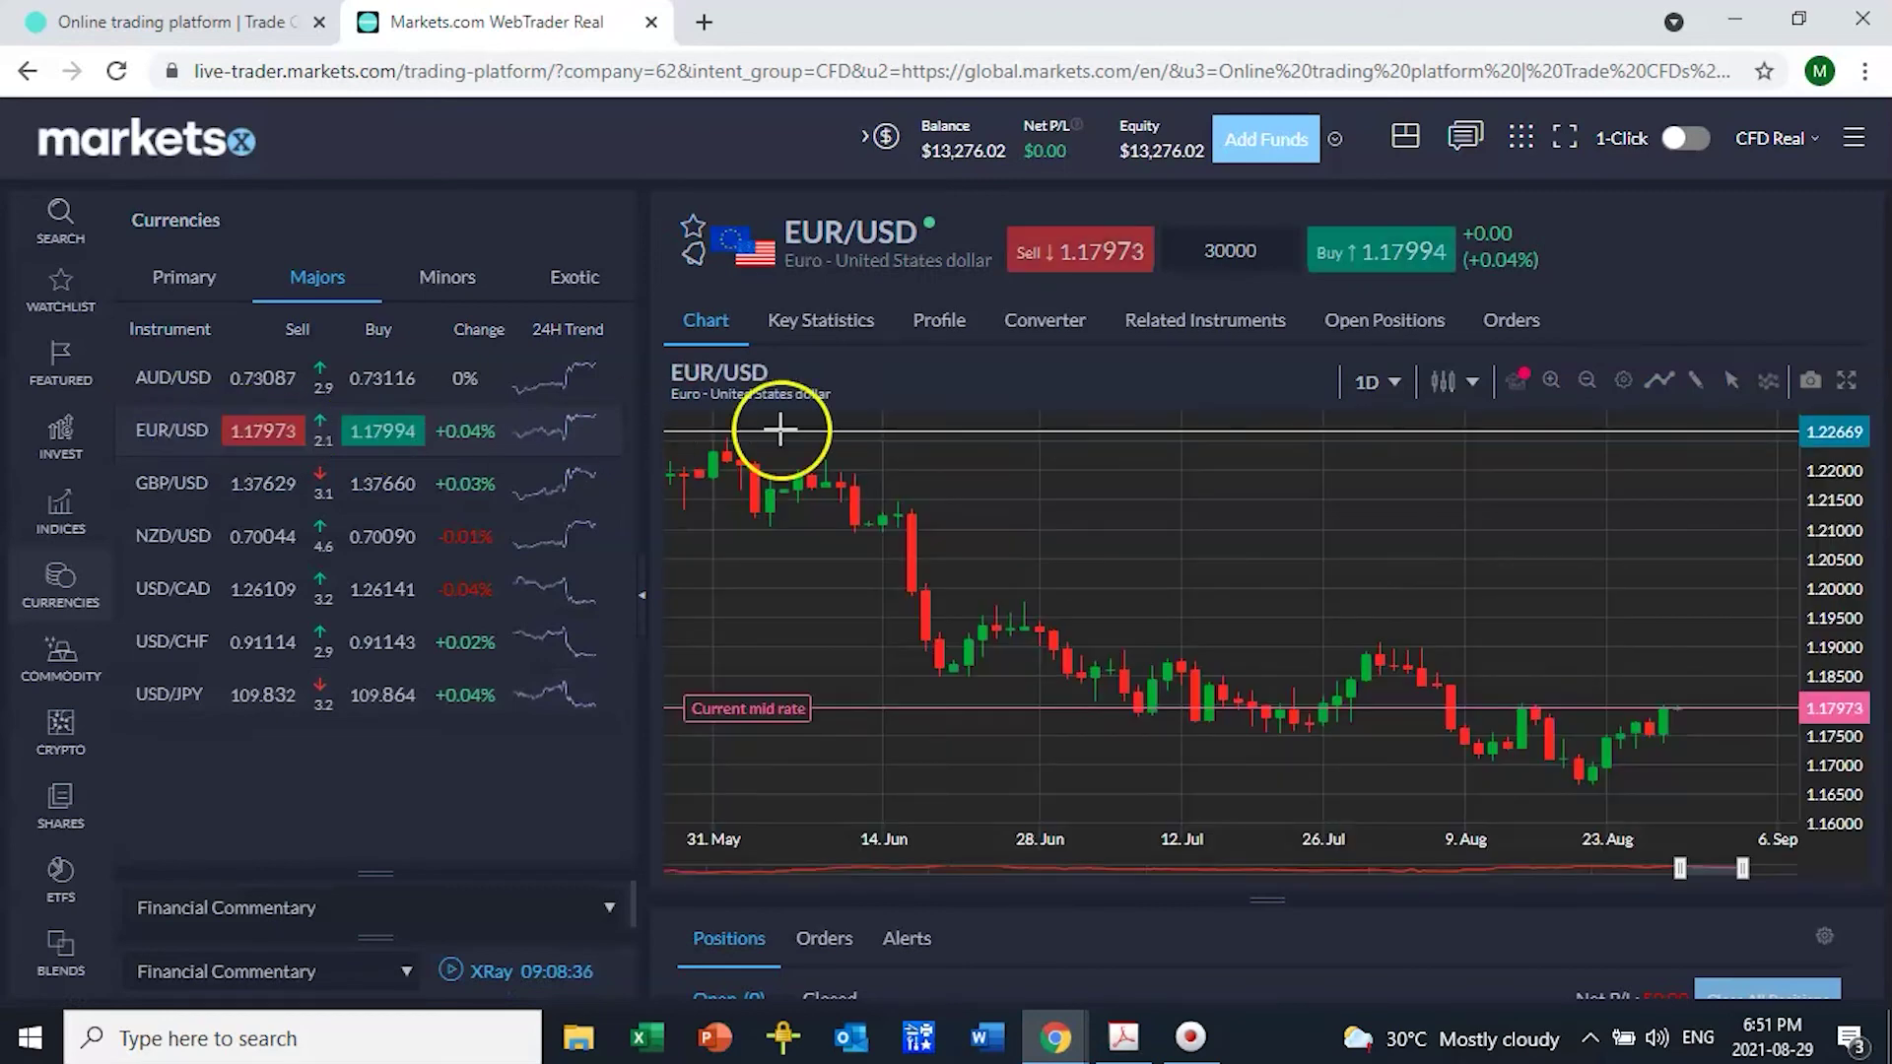
click(1848, 383)
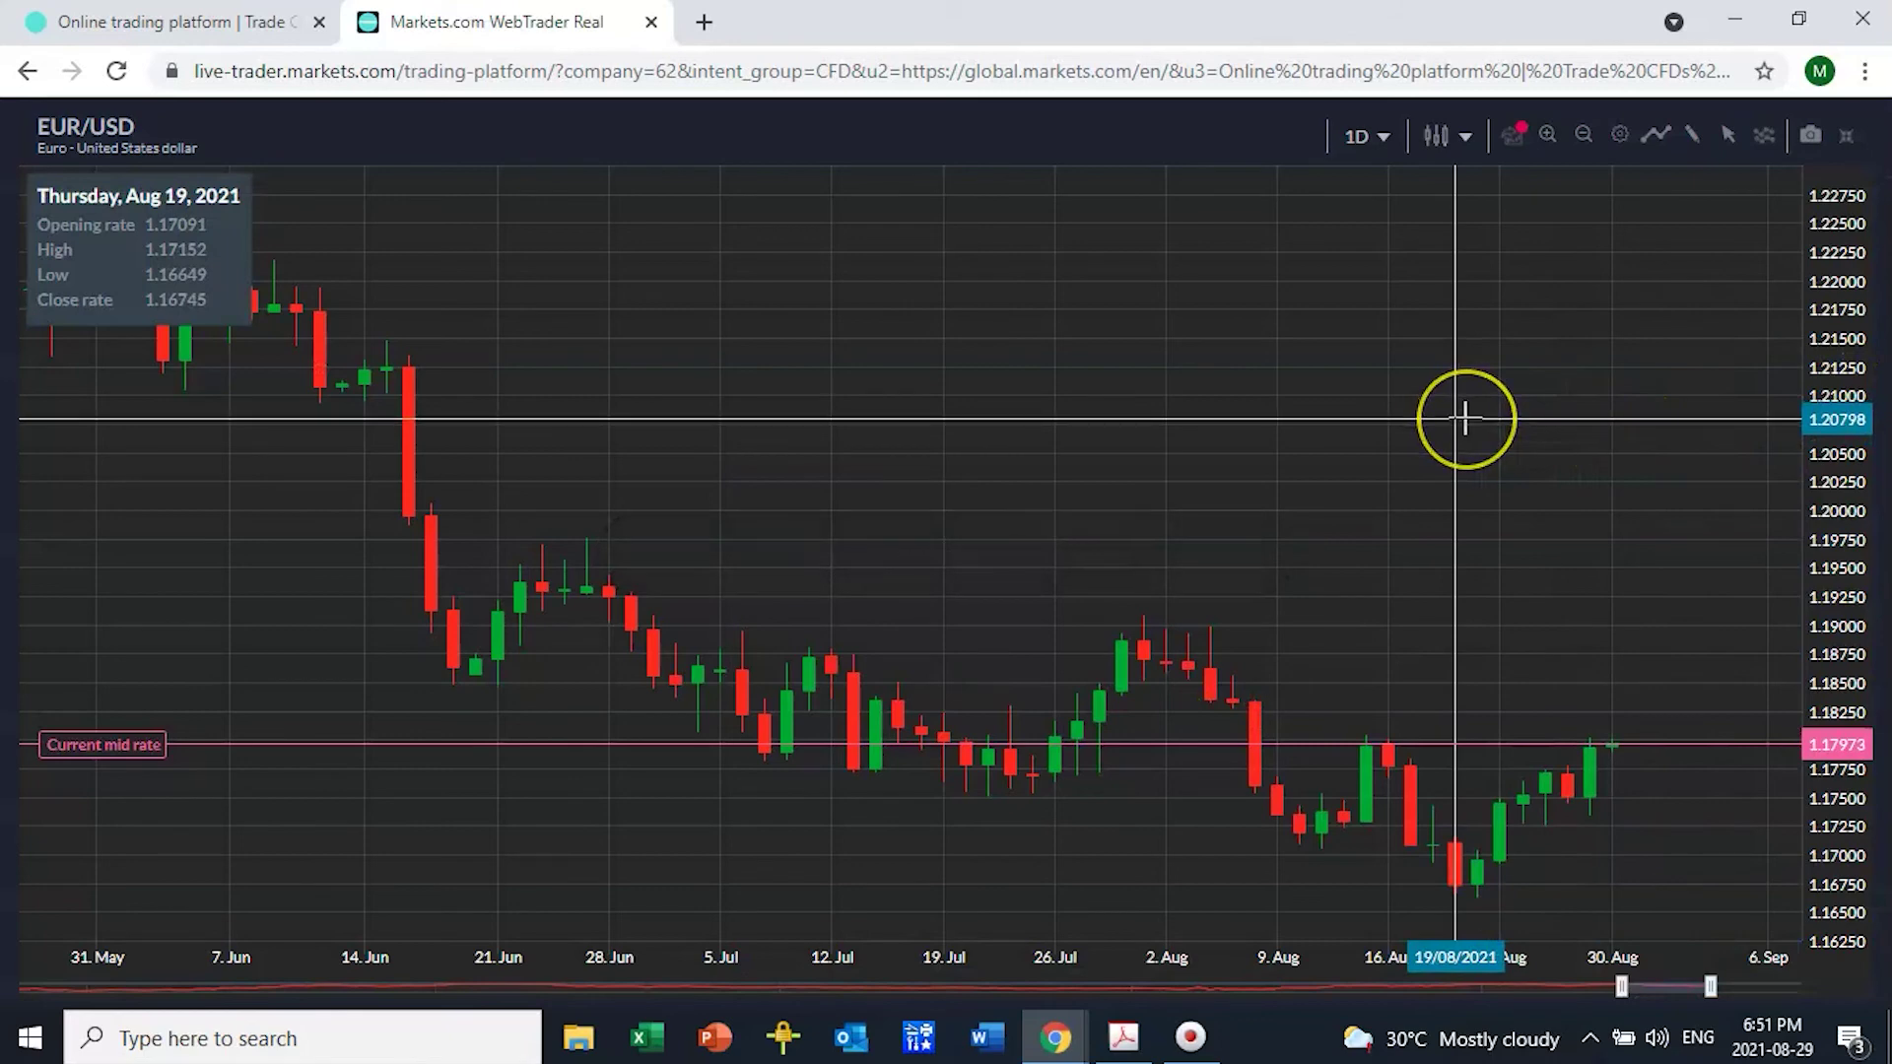
Step: Examine the EUR/USD daily price swings from September 2020 through the latest candles of August 2021
scroll(1466, 416, down, 3)
scroll(1467, 418, down, 3)
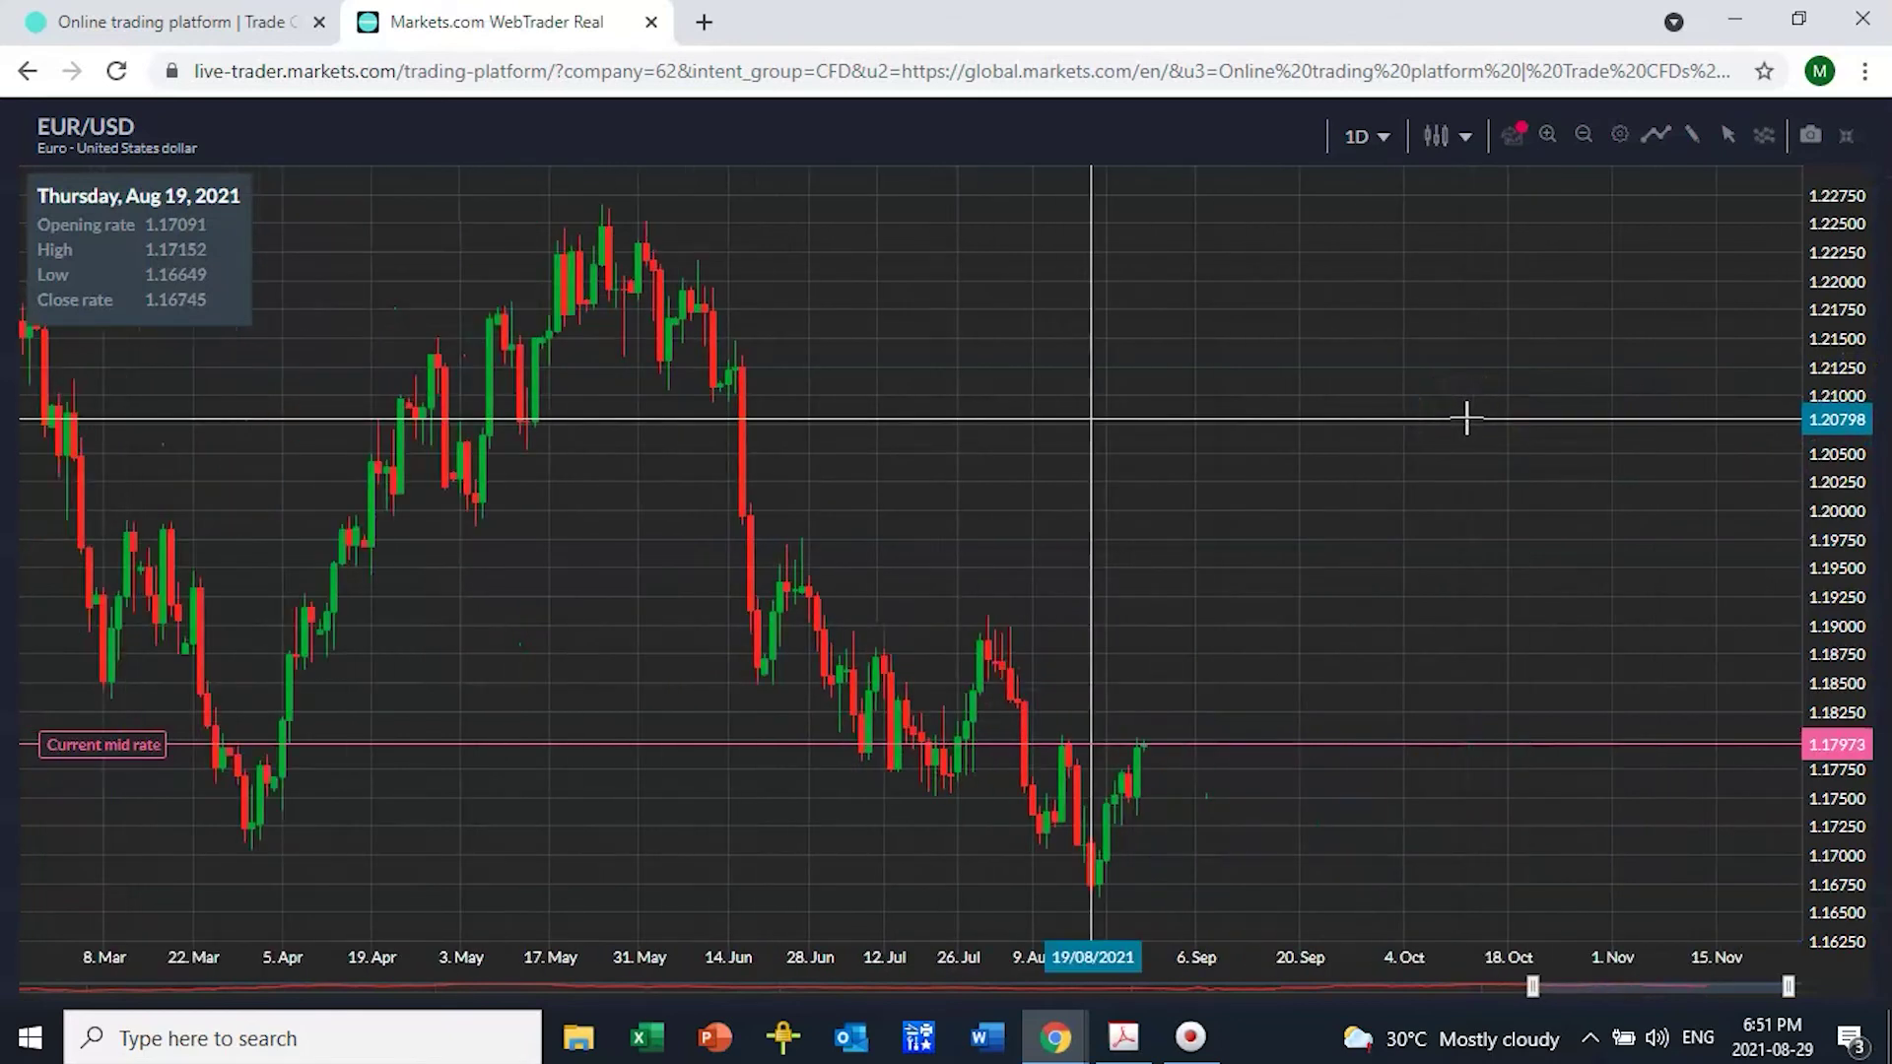
drag(1148, 413, 1501, 413)
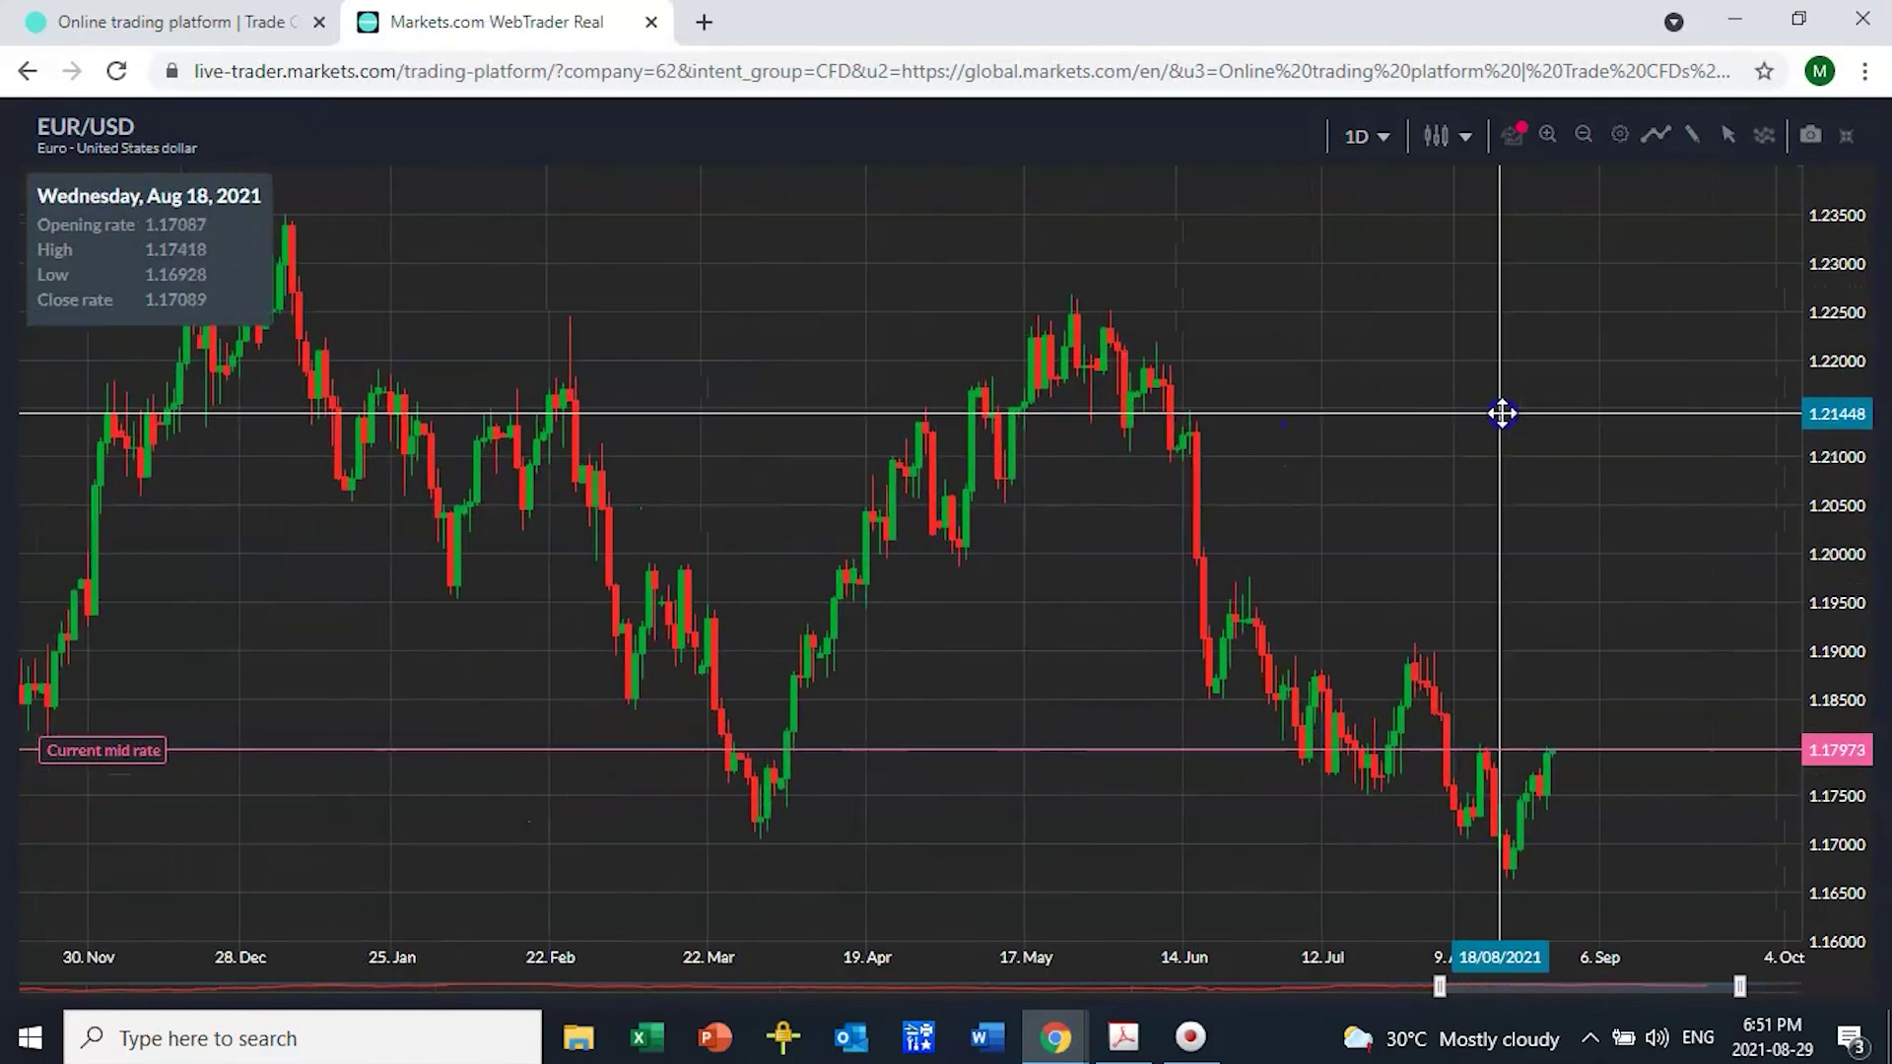
drag(1038, 427, 1478, 422)
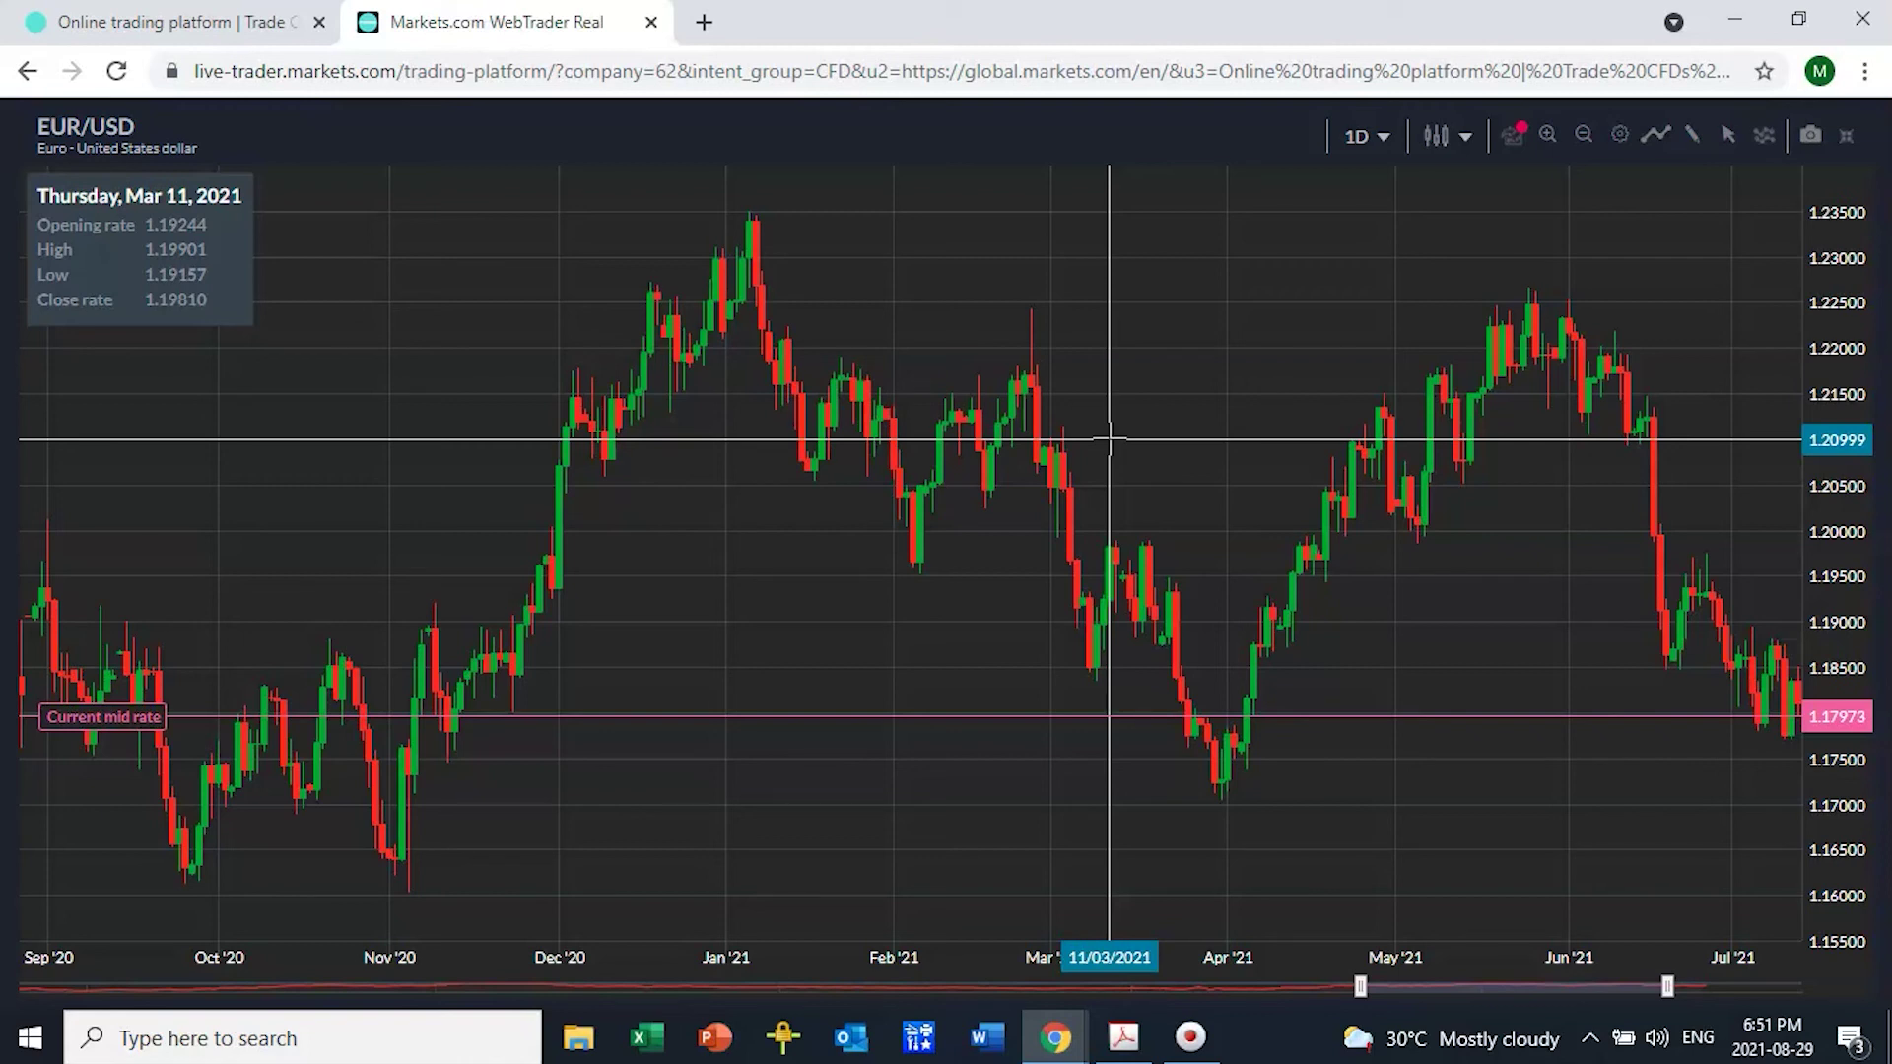
mouse_move(1123, 1040)
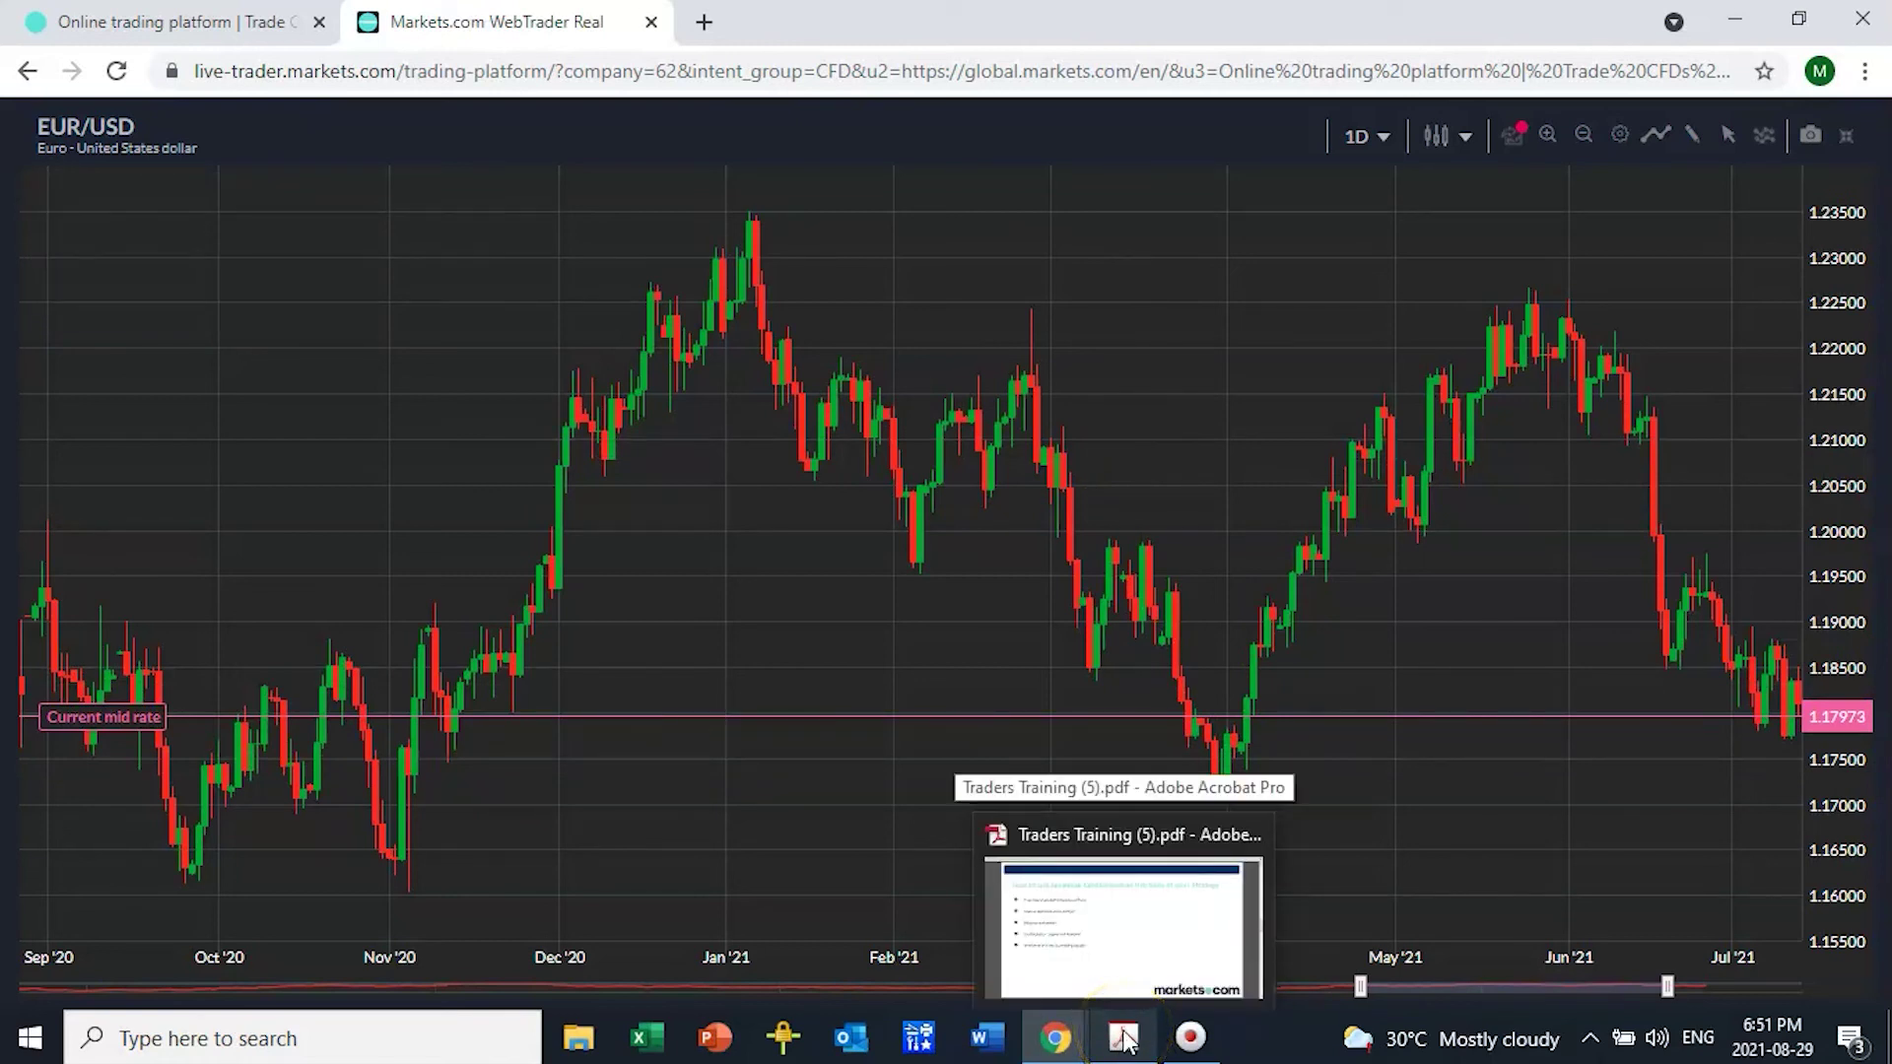
drag(1314, 506, 996, 503)
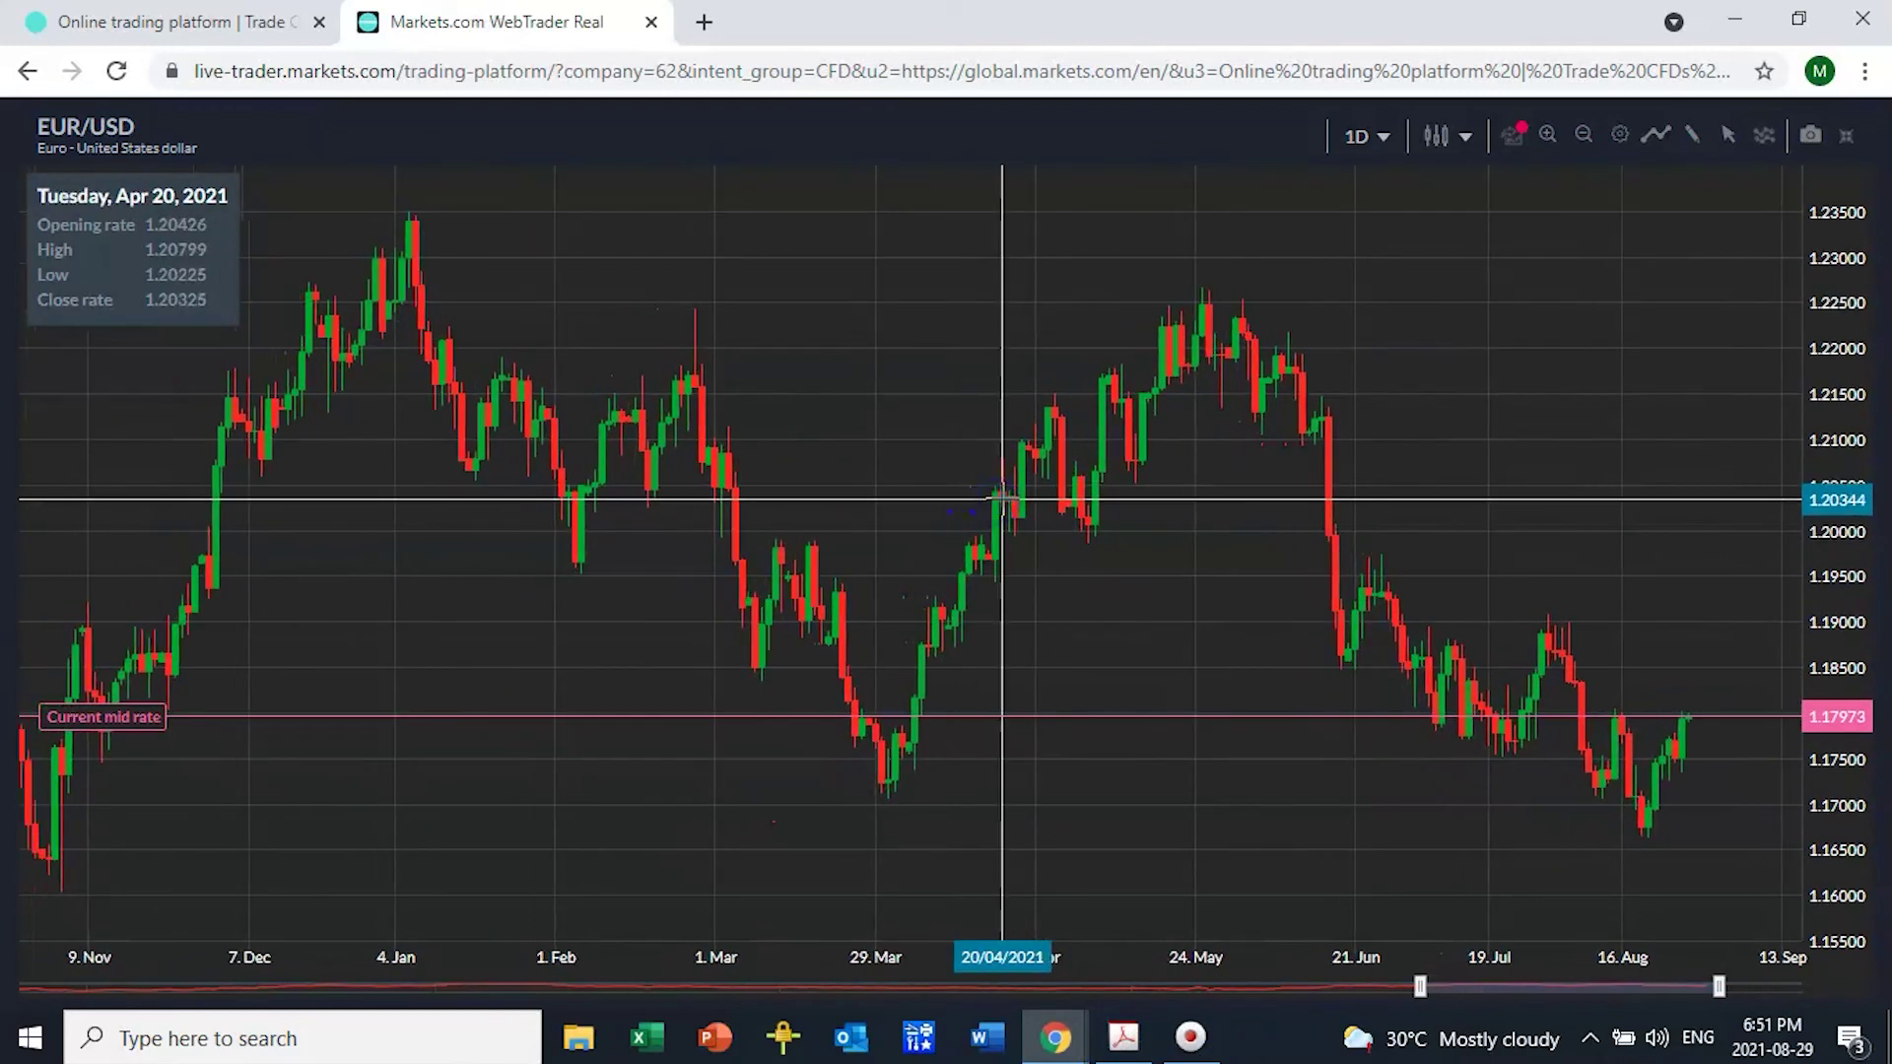
click(1558, 176)
scroll(1334, 329, up, 5)
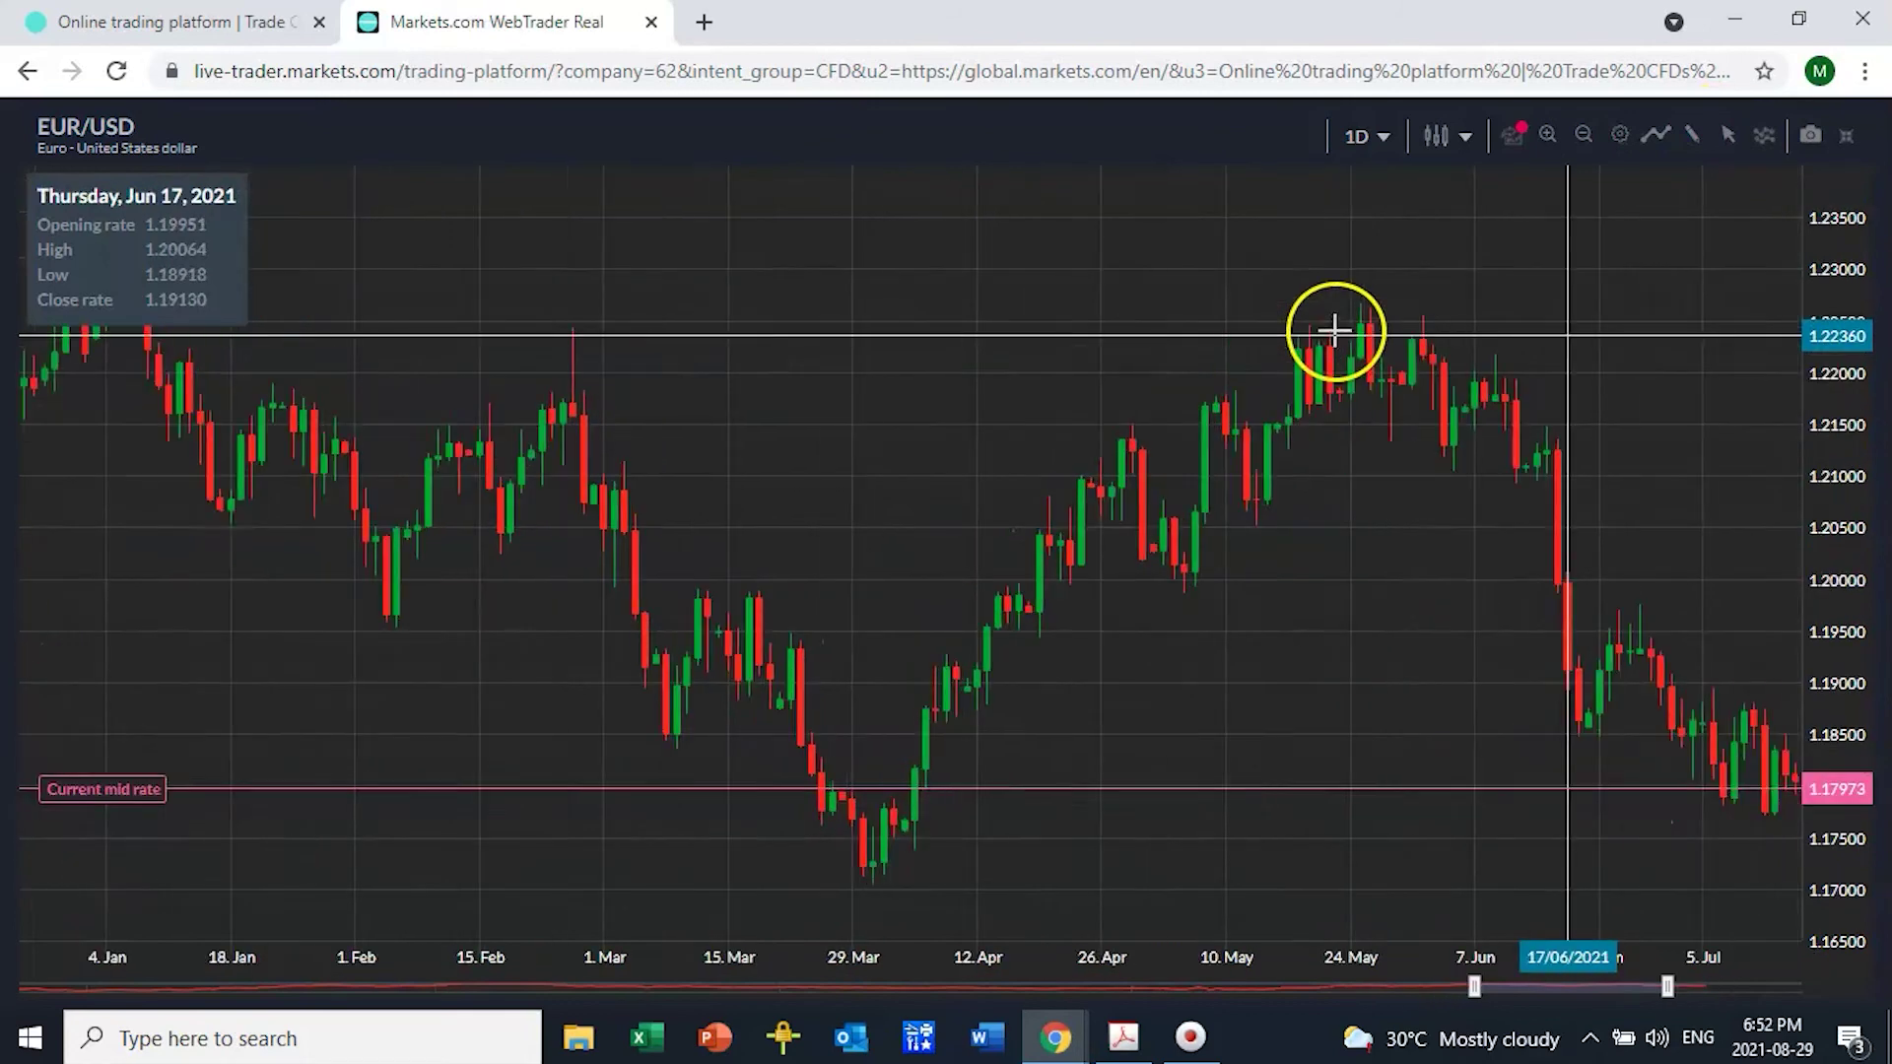
drag(1318, 393, 676, 405)
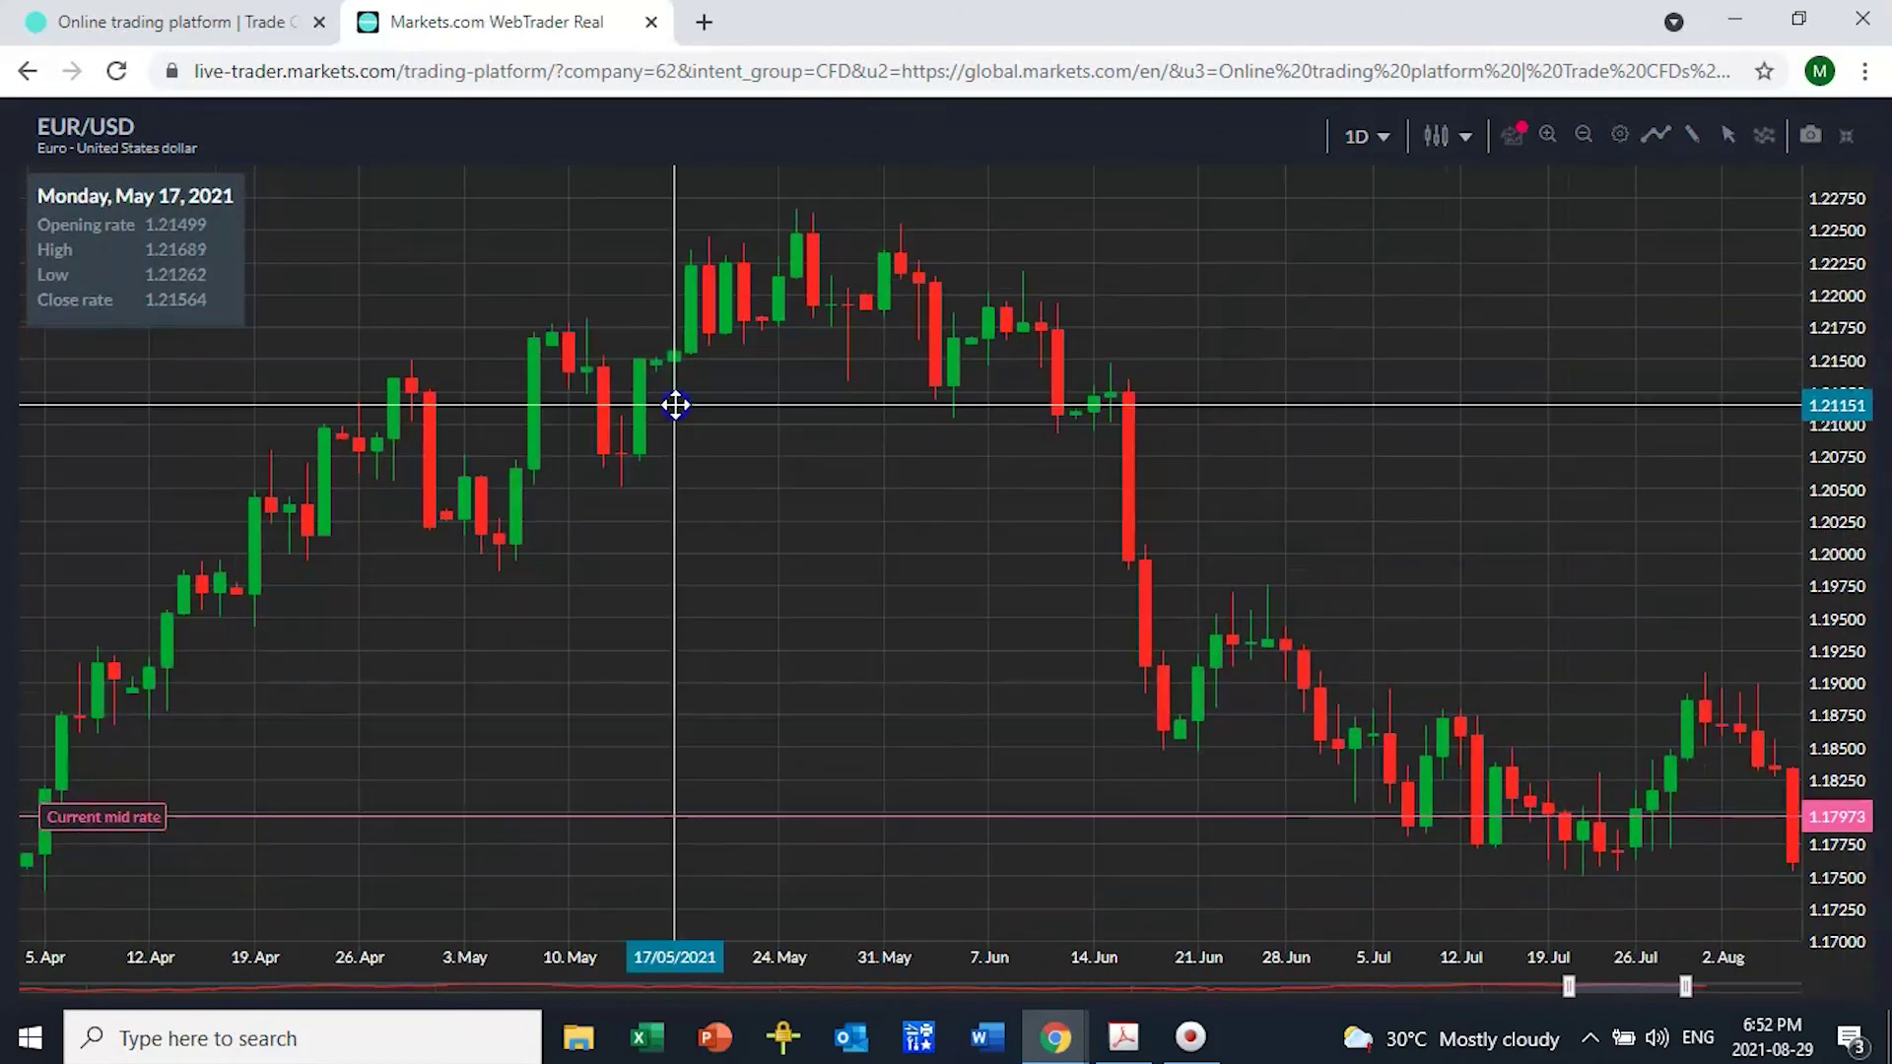
drag(1437, 456, 1002, 448)
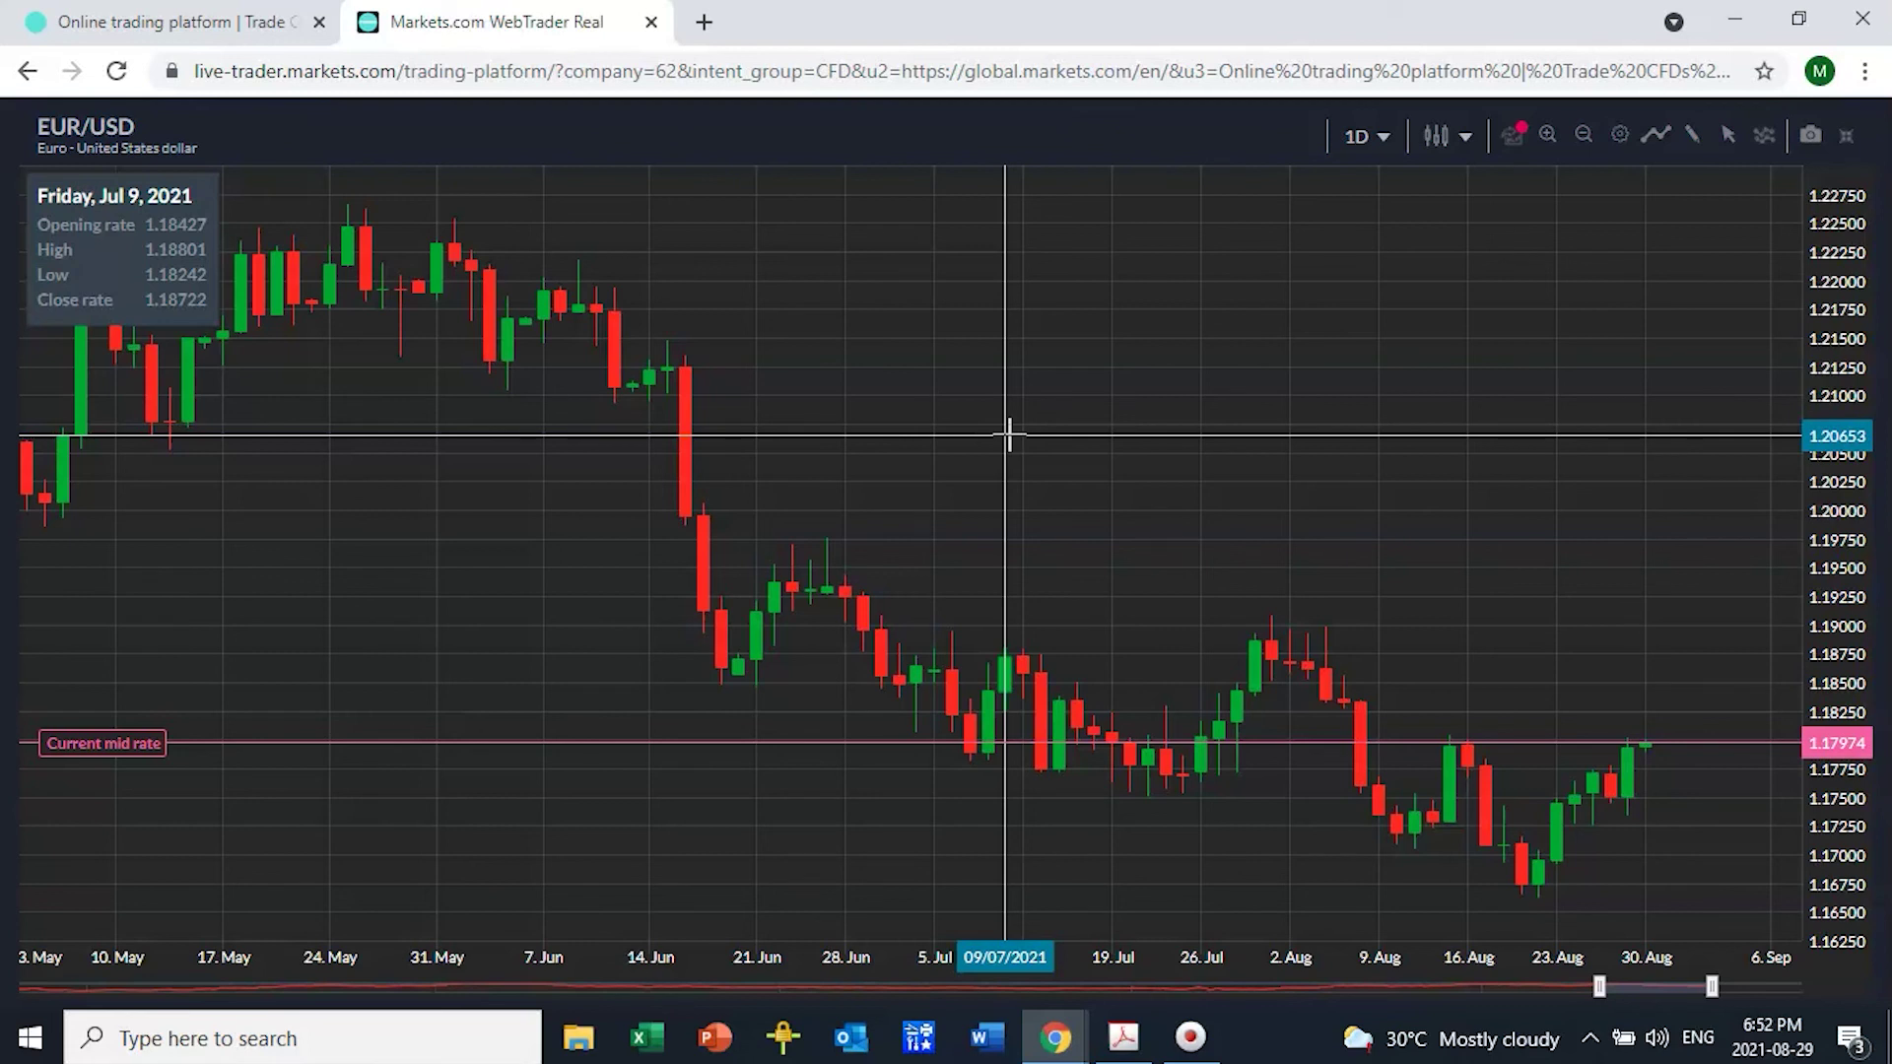
Step: Switch the EUR/USD chart to the 5M timeframe and examine the latest candles after 22:00 on Aug 29
click(1384, 141)
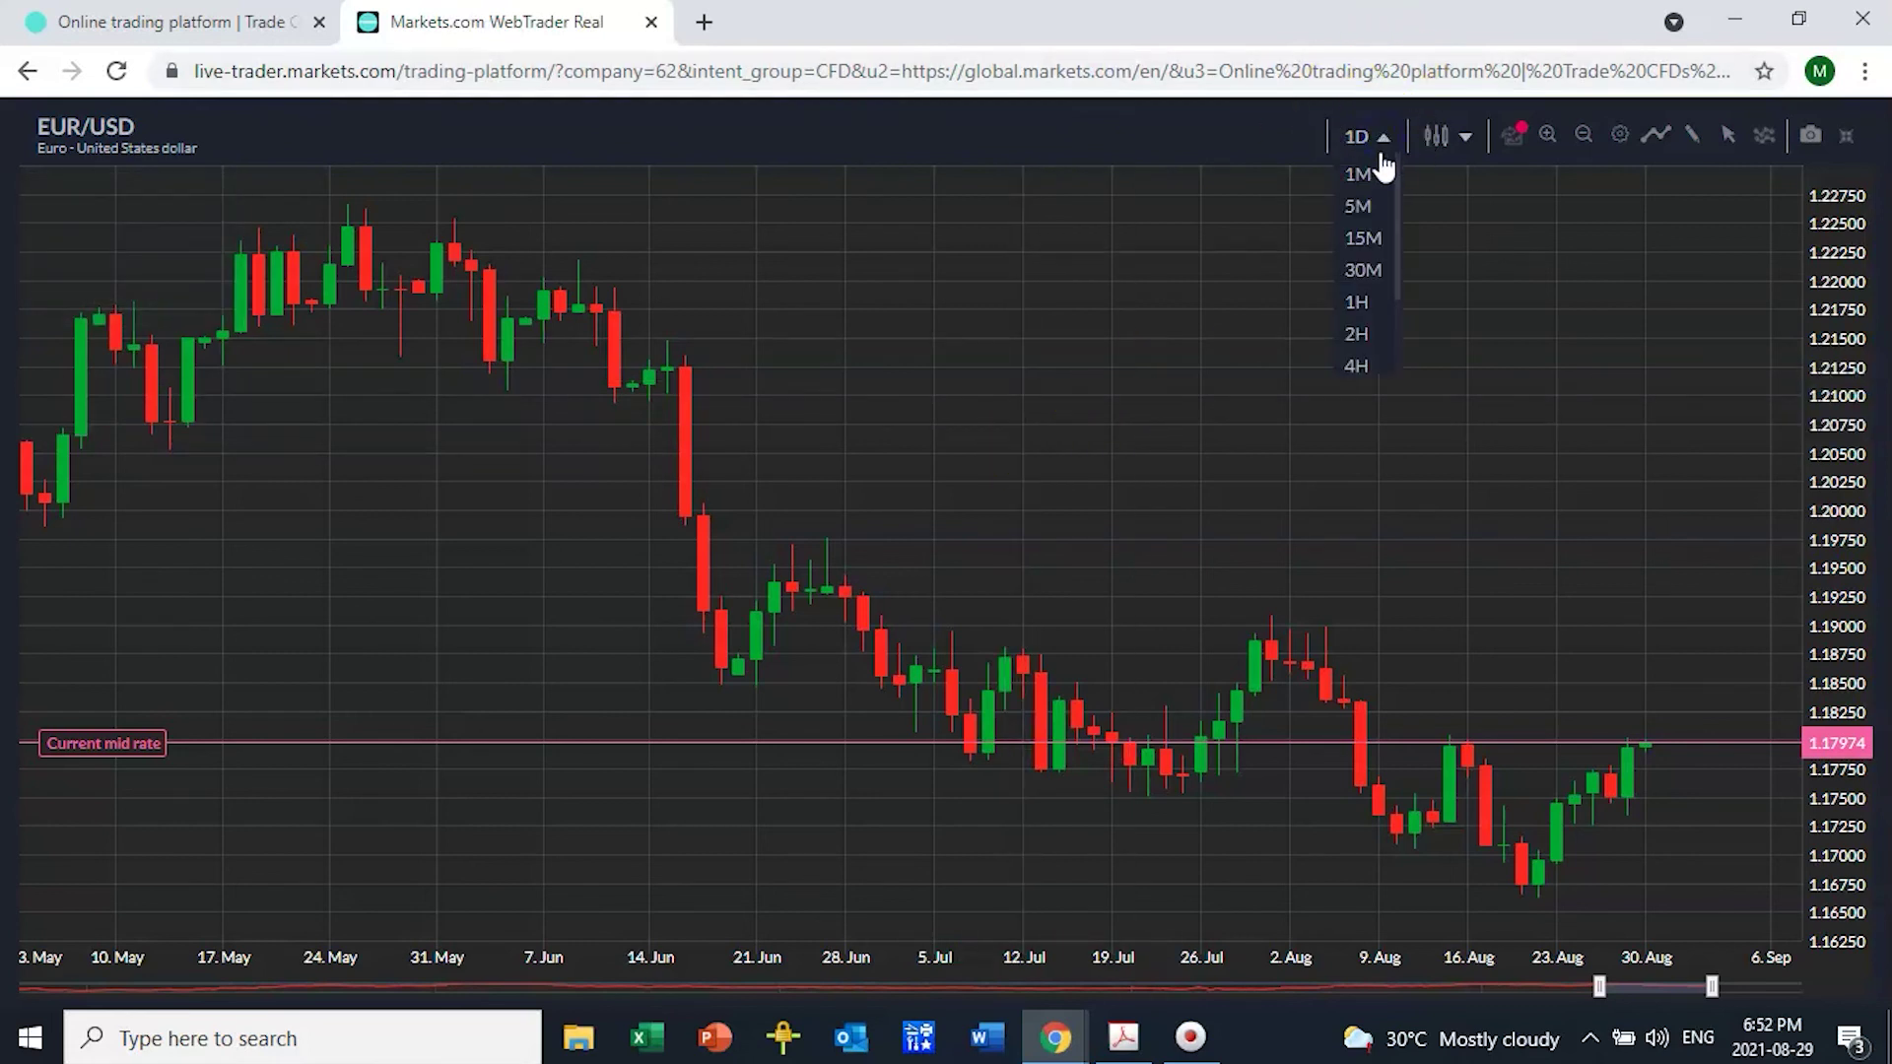
click(1360, 209)
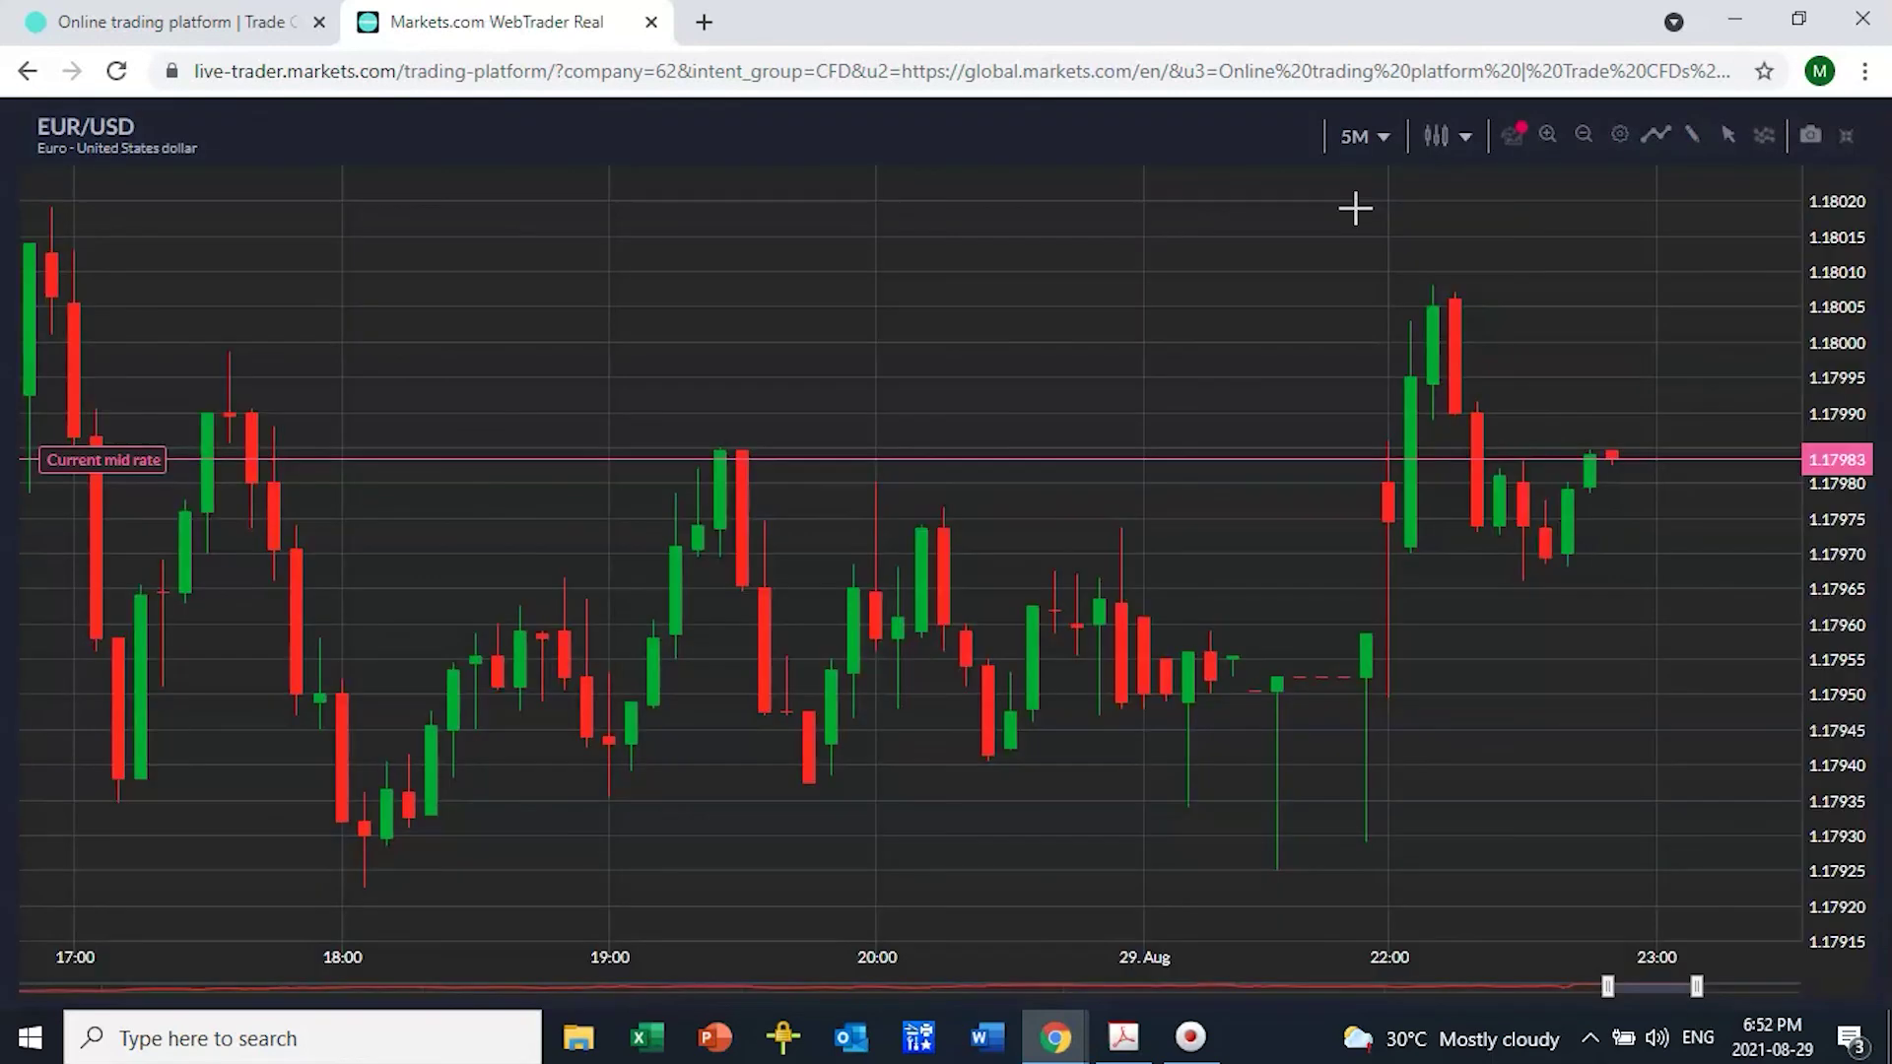
click(1299, 292)
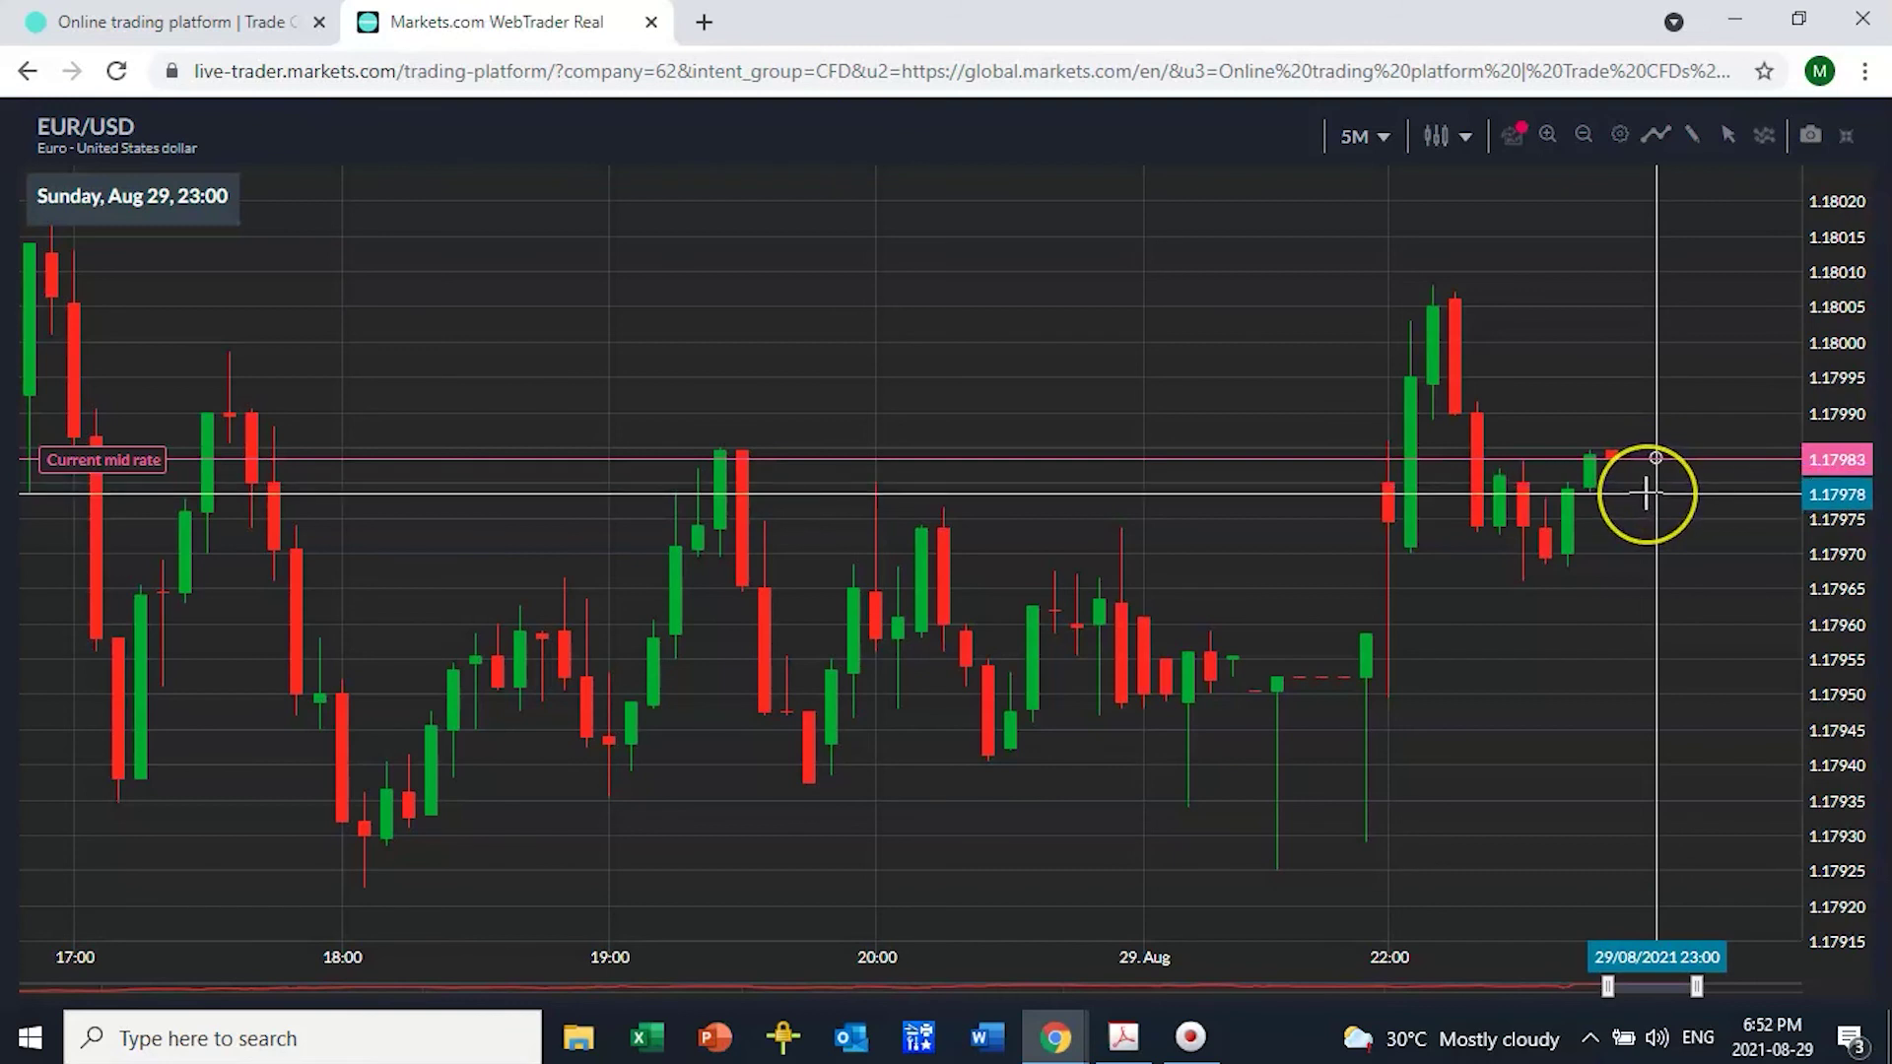
mouse_move(1646, 495)
mouse_down()
mouse_move(1625, 536)
mouse_move(1764, 487)
mouse_move(1721, 473)
mouse_move(1702, 431)
mouse_move(1774, 477)
mouse_move(1622, 473)
mouse_move(1641, 402)
mouse_move(1622, 494)
mouse_move(1639, 447)
mouse_move(1596, 496)
mouse_move(1608, 369)
mouse_move(1591, 350)
mouse_move(1614, 544)
mouse_move(1655, 549)
mouse_move(1616, 449)
mouse_up()
click(1621, 530)
click(1658, 545)
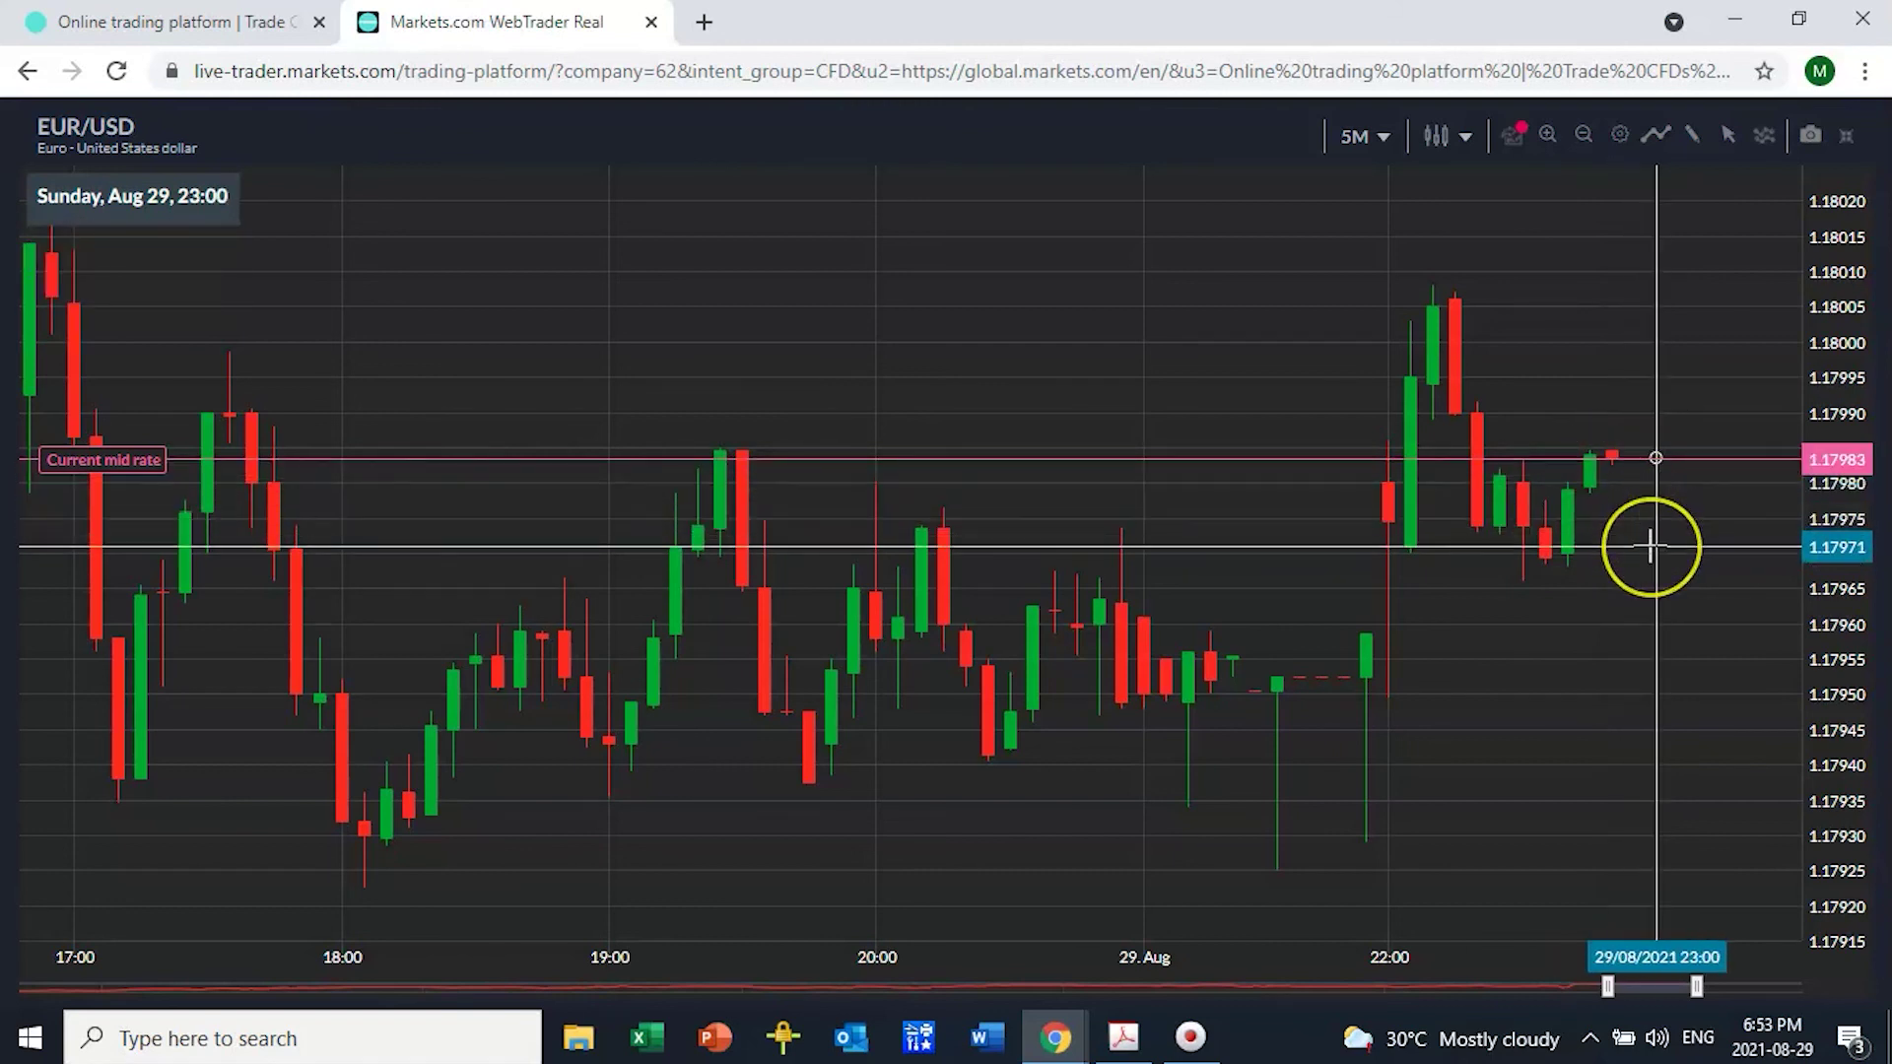
mouse_move(1453, 412)
mouse_down()
mouse_move(1456, 360)
mouse_move(1478, 452)
mouse_move(1455, 320)
mouse_move(1474, 440)
mouse_move(1517, 524)
mouse_move(1581, 532)
mouse_move(1567, 512)
mouse_move(1592, 498)
mouse_move(1568, 527)
mouse_move(1589, 465)
mouse_move(1685, 460)
mouse_move(1605, 541)
mouse_move(1685, 447)
mouse_move(1576, 565)
mouse_move(1567, 548)
mouse_move(1715, 477)
mouse_move(1588, 474)
mouse_up()
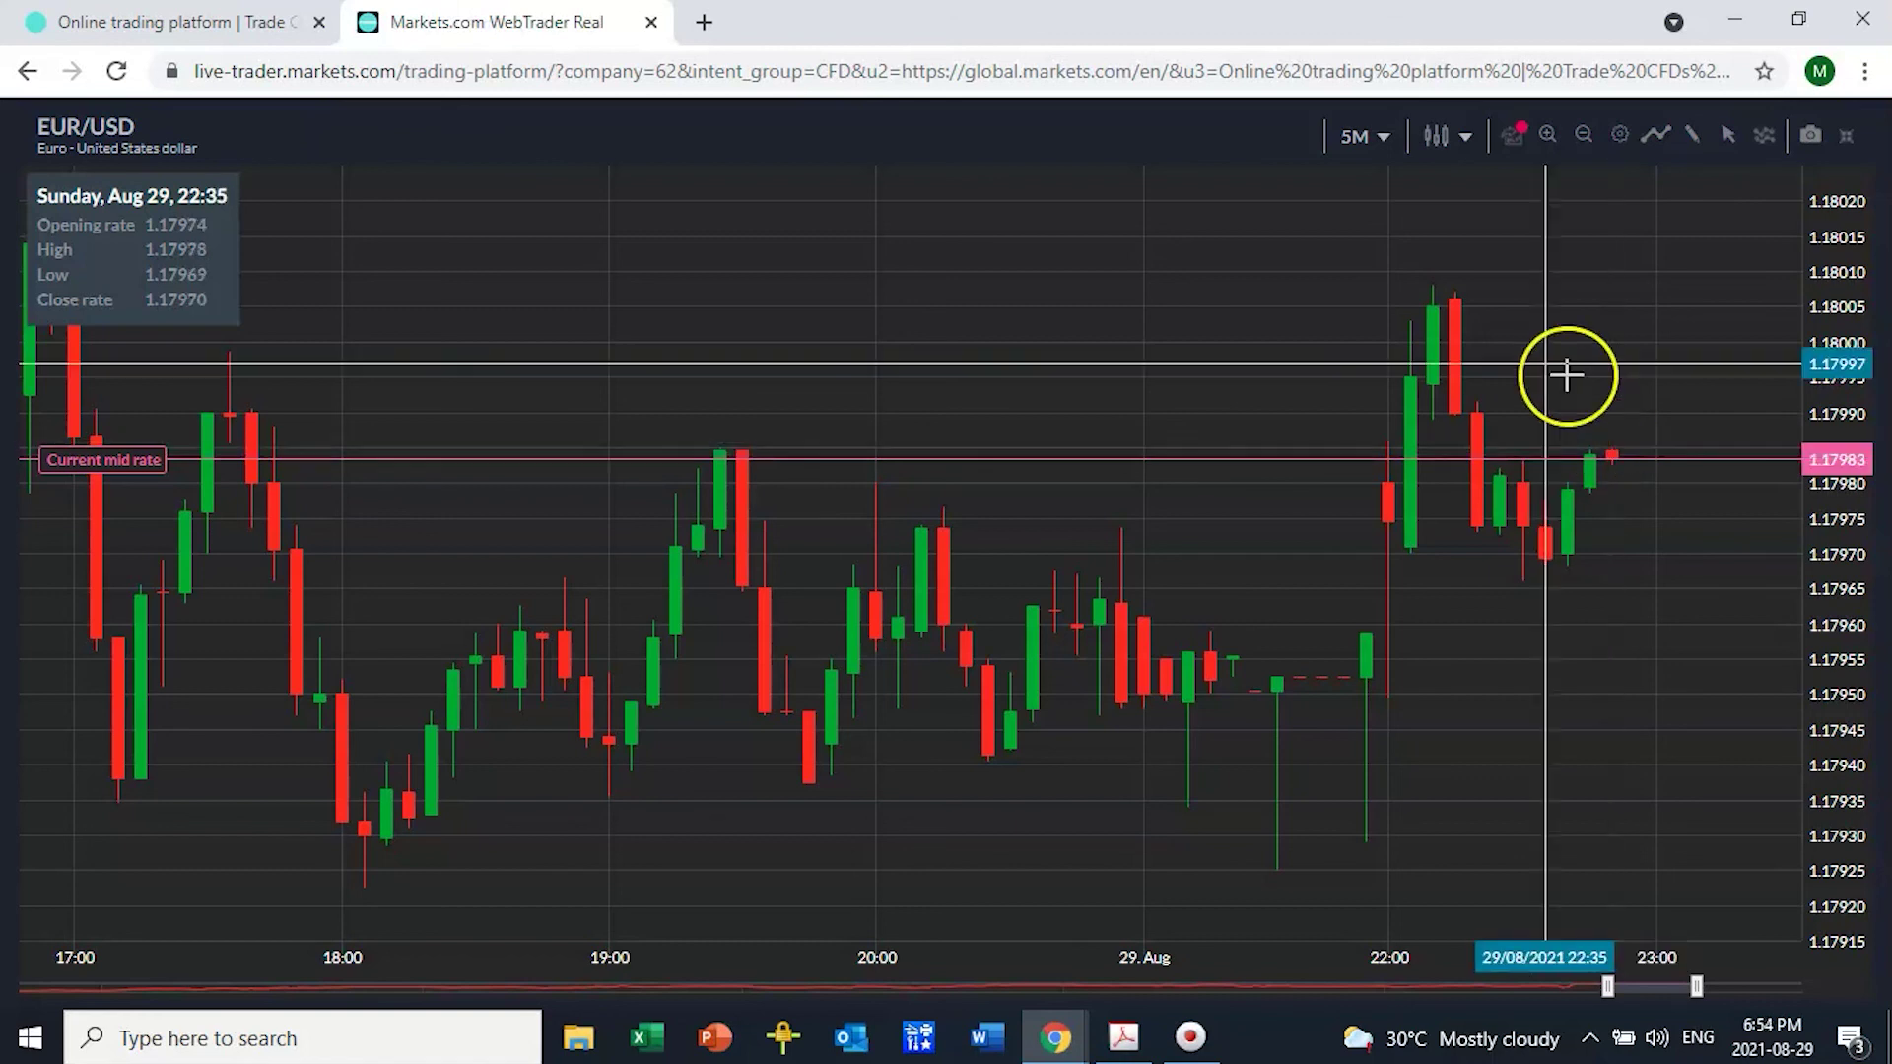
Step: Return the EUR/USD chart to the 1D timeframe
click(1385, 140)
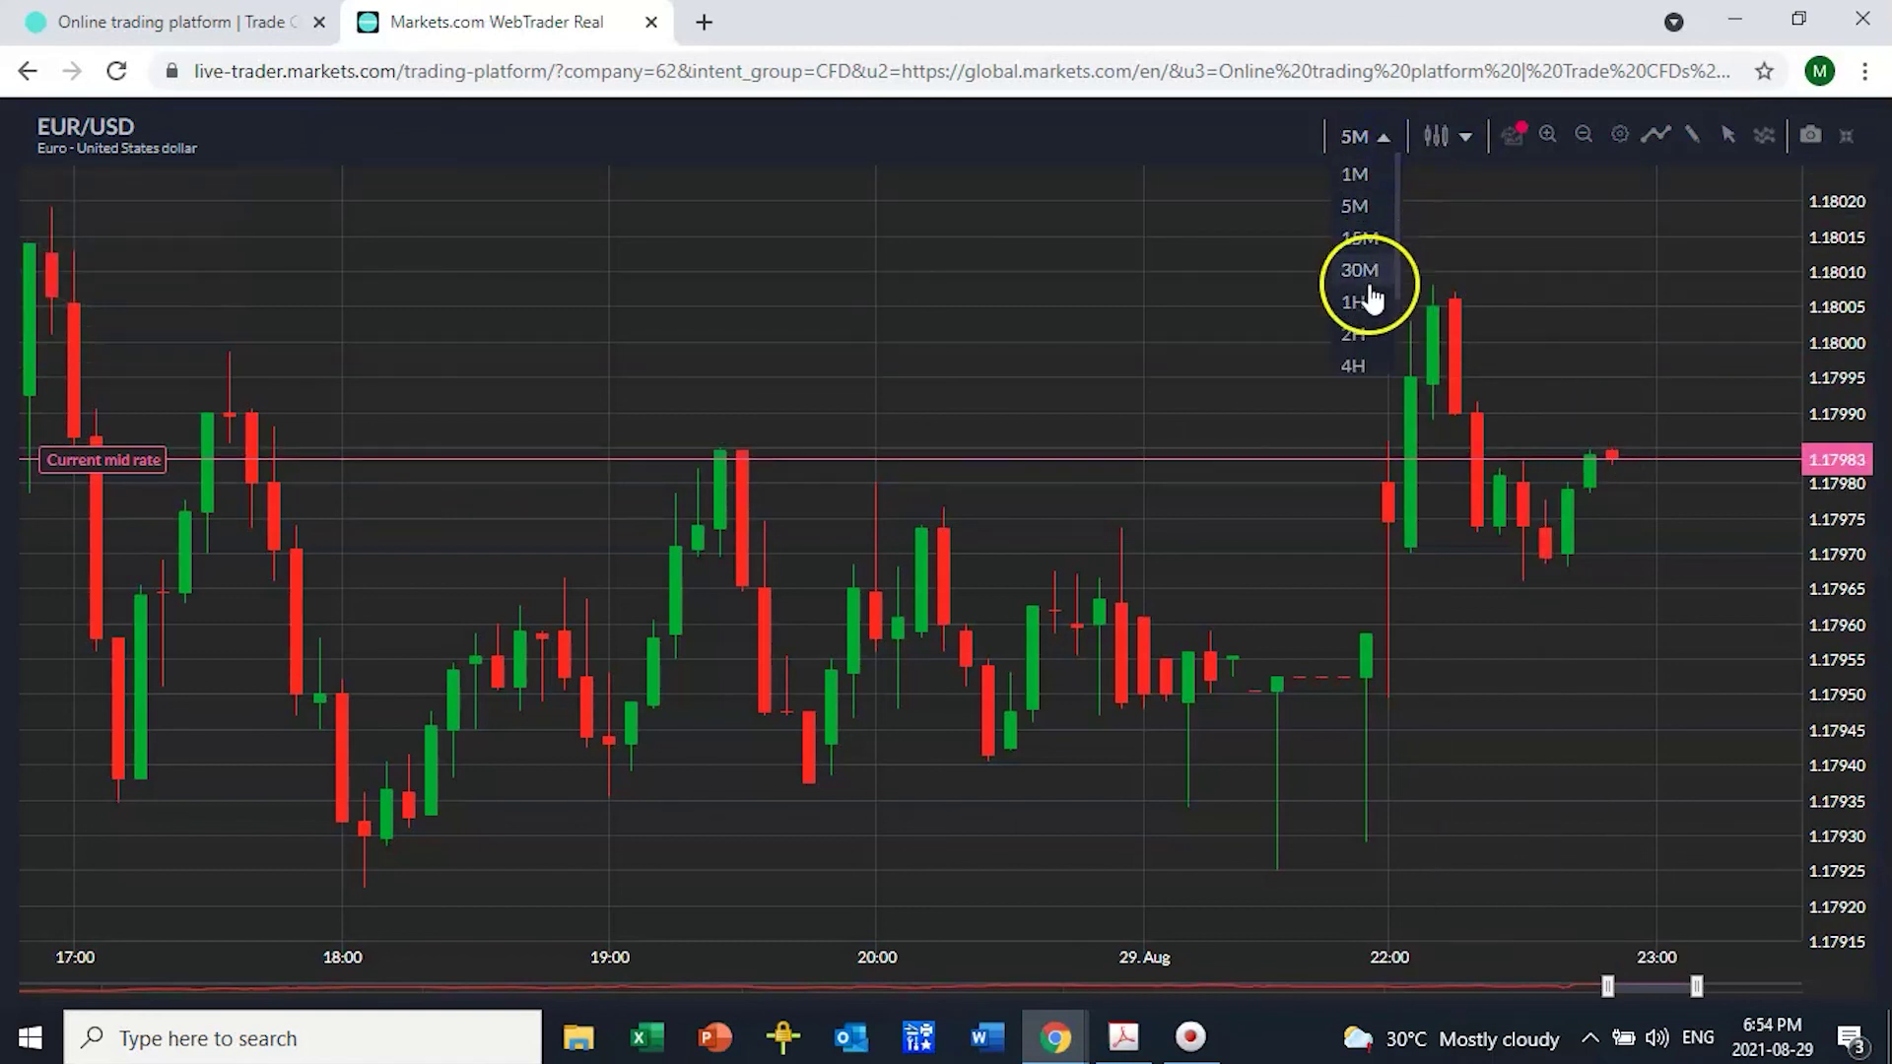
scroll(1355, 330, down, 2)
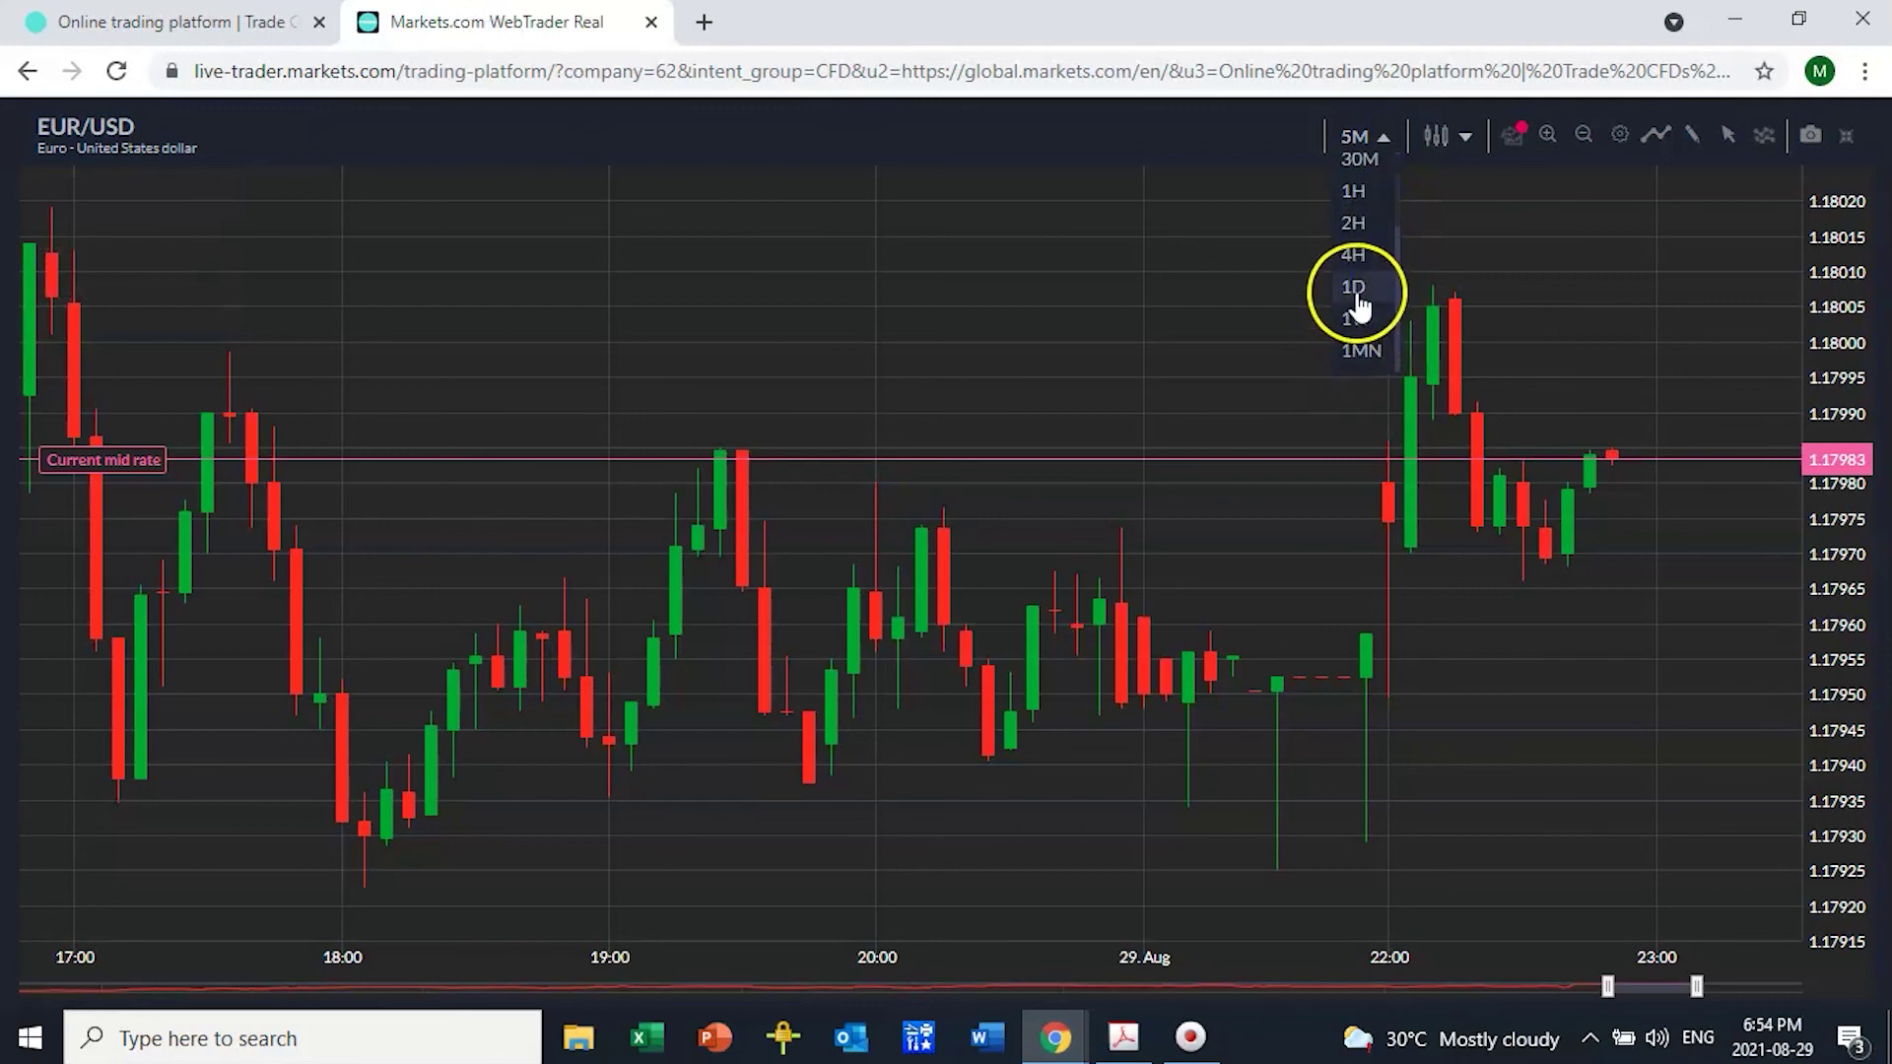
click(1354, 286)
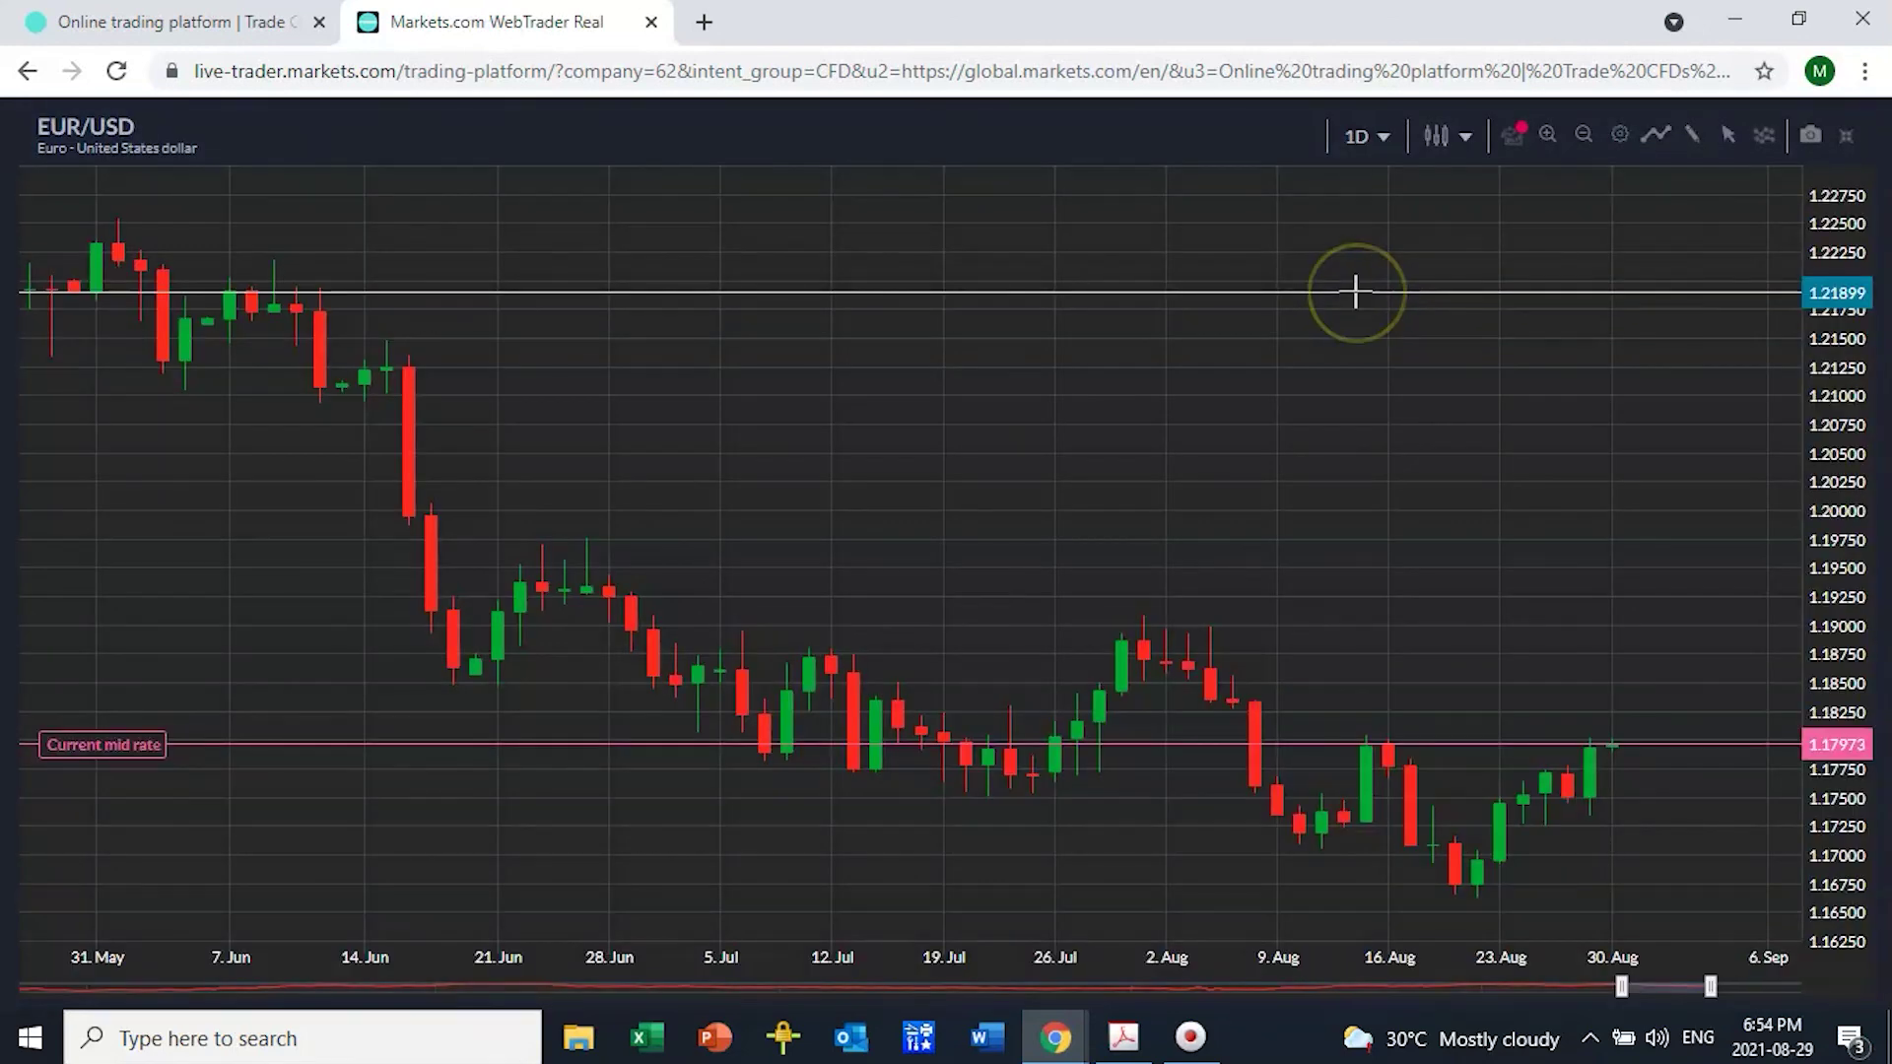